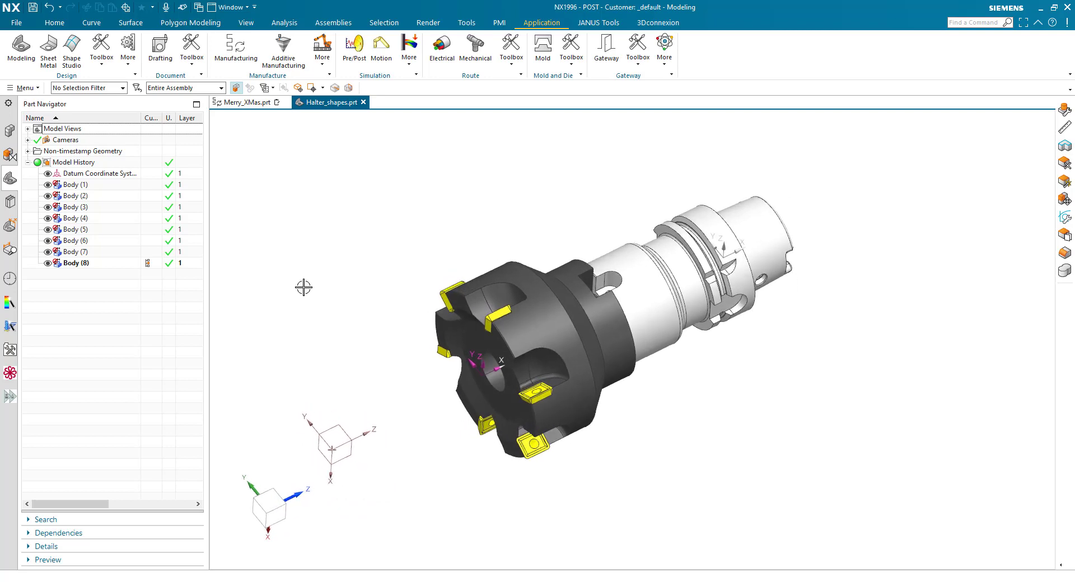
- Hide the coordinate systems listed under Non-timestamp Geometry
left_click(28, 152)
left_click(48, 162)
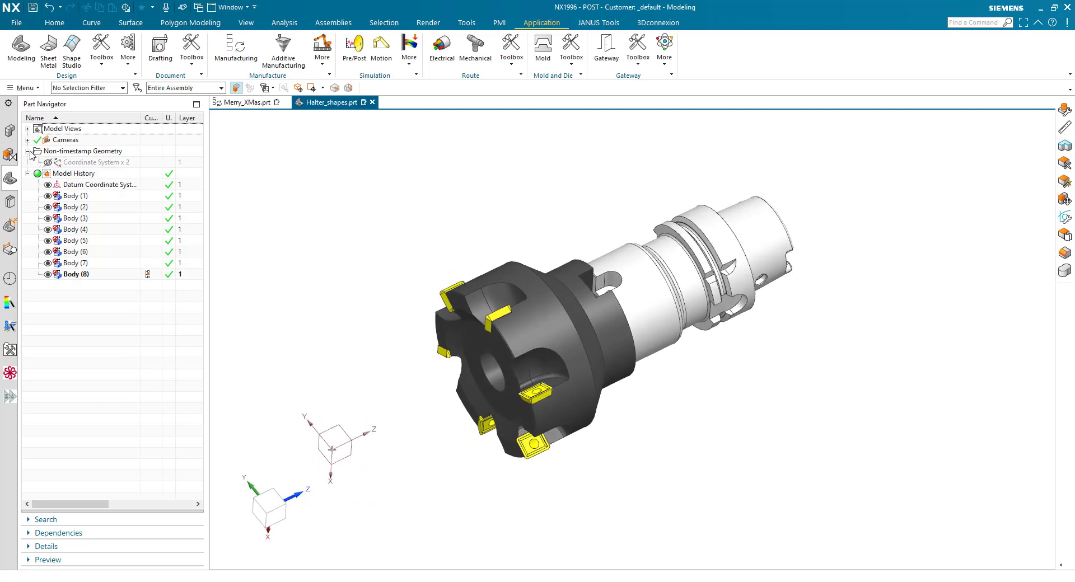
left_click(27, 151)
- Hide the cutter head and insert bodies, Body (2) through Body (8), so only the holder body remains shown
middle_click_drag(463, 246, 582, 396)
middle_click_drag(583, 397, 472, 338)
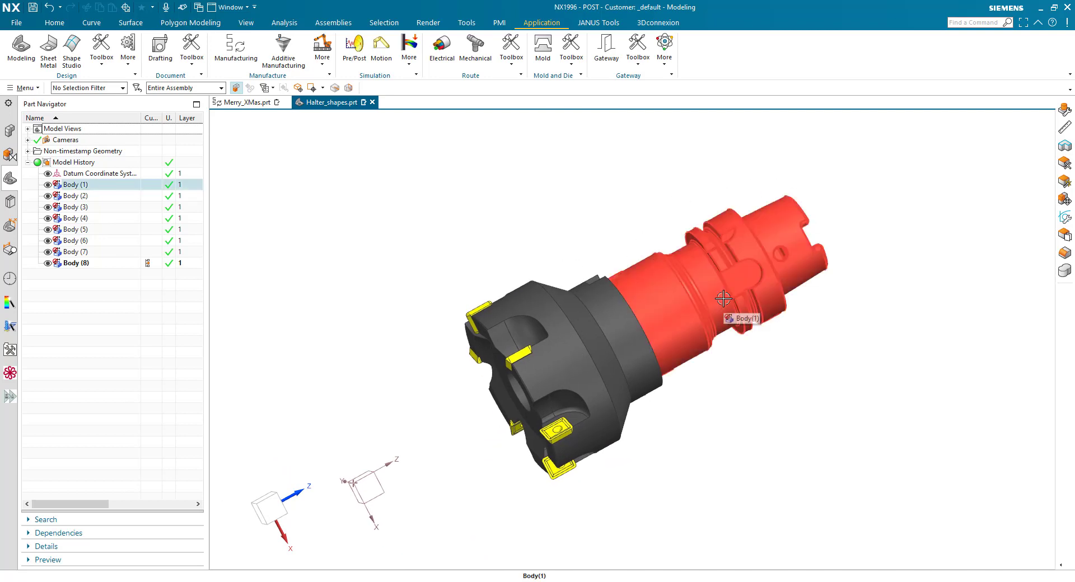
left_click(74, 196)
left_click(101, 266, "shift")
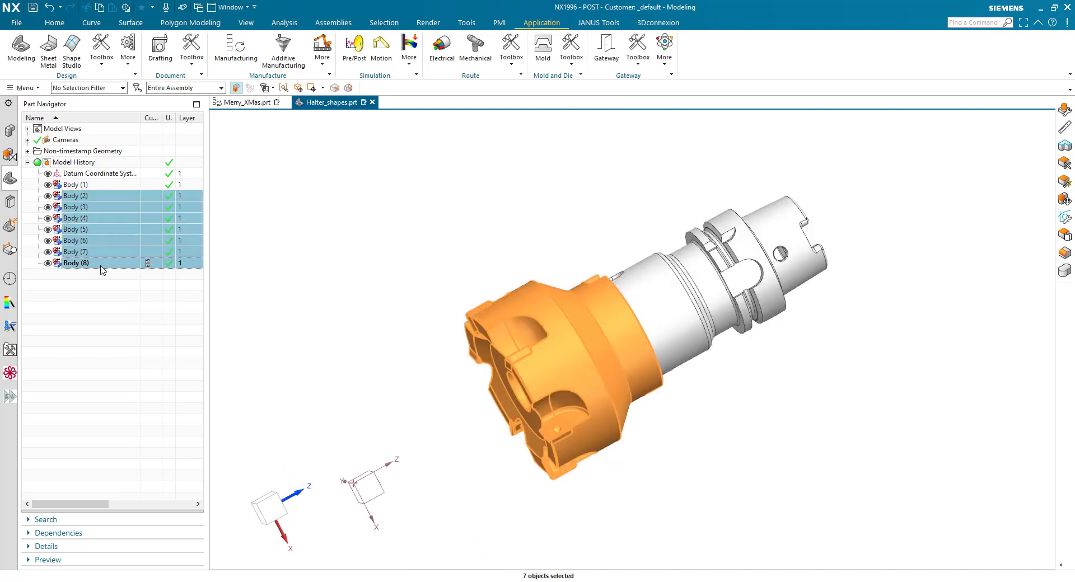
left_click(47, 197)
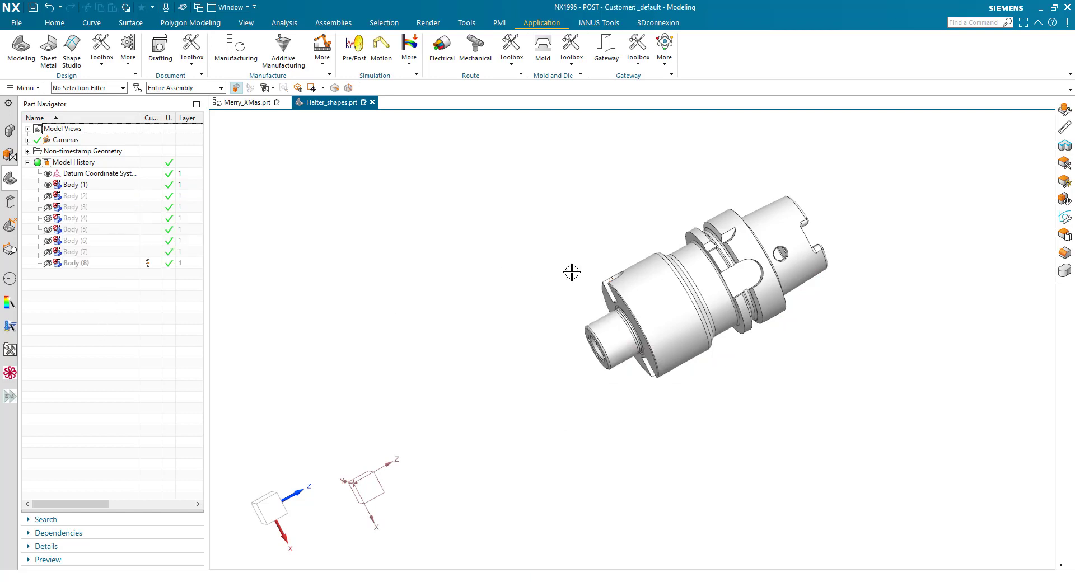
scroll(423, 186, "up", 3)
mouse_move(607, 233)
middle_mouse_down()
mouse_move(489, 288)
mouse_move(506, 300)
middle_mouse_up()
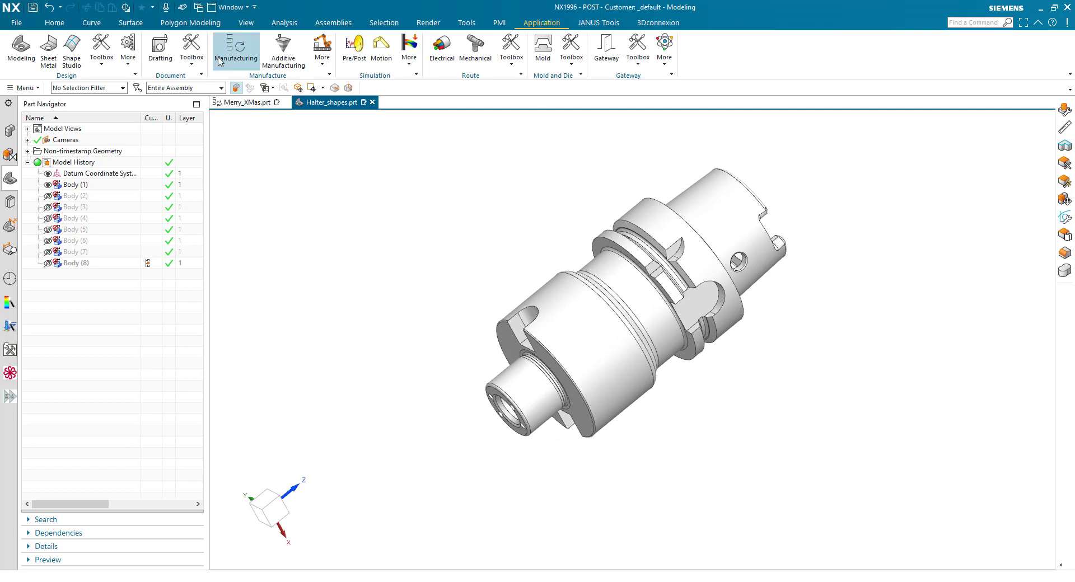
- Switch to the Manufacturing application and create a mill_planar MILL tool named MILL_1 under GENERIC_MACHINE
left_click(233, 47)
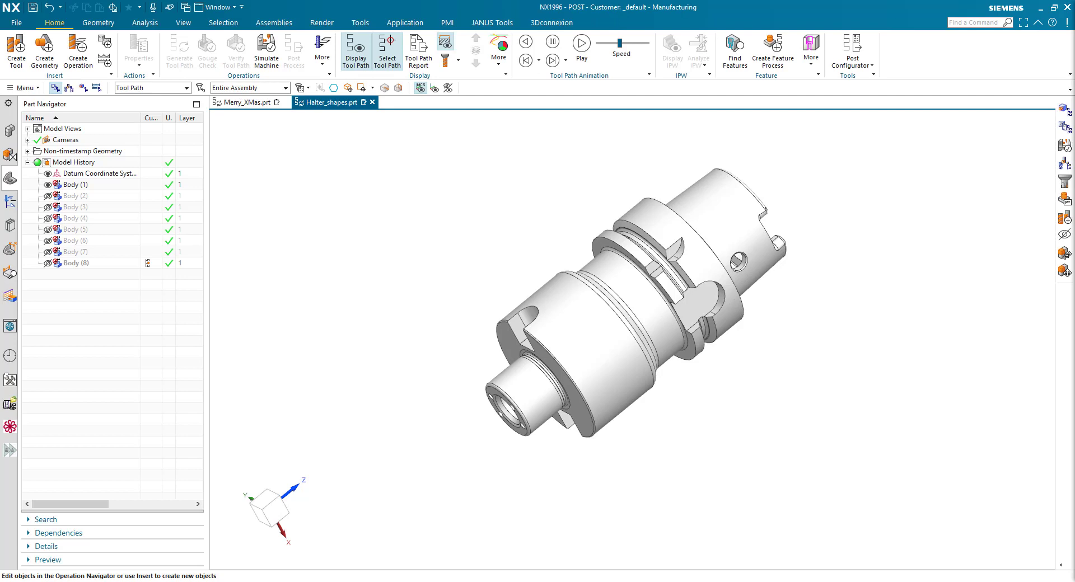
left_click(9, 202)
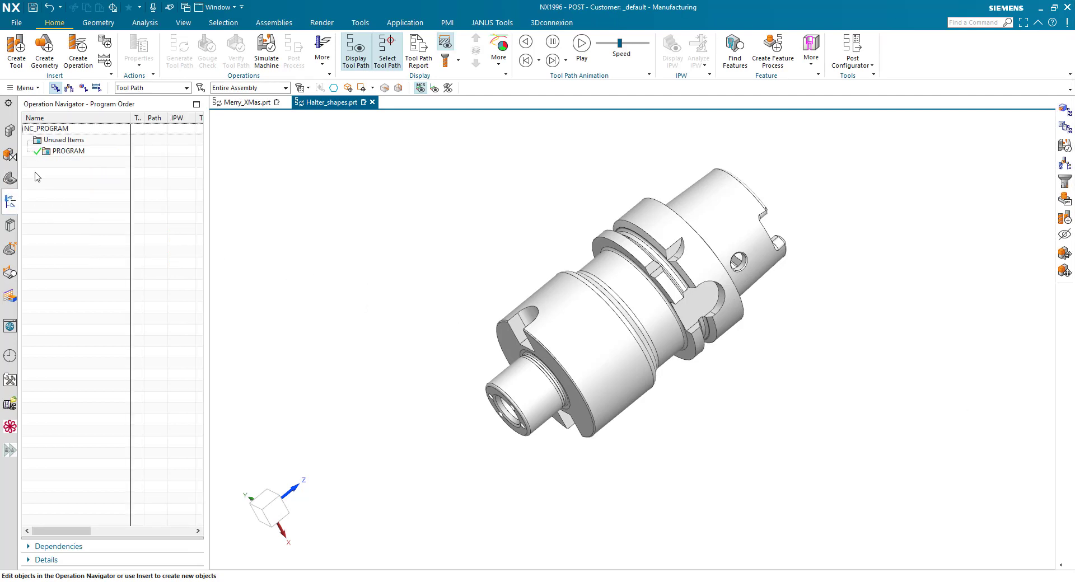
left_click(18, 62)
left_click_drag(381, 96, 333, 116)
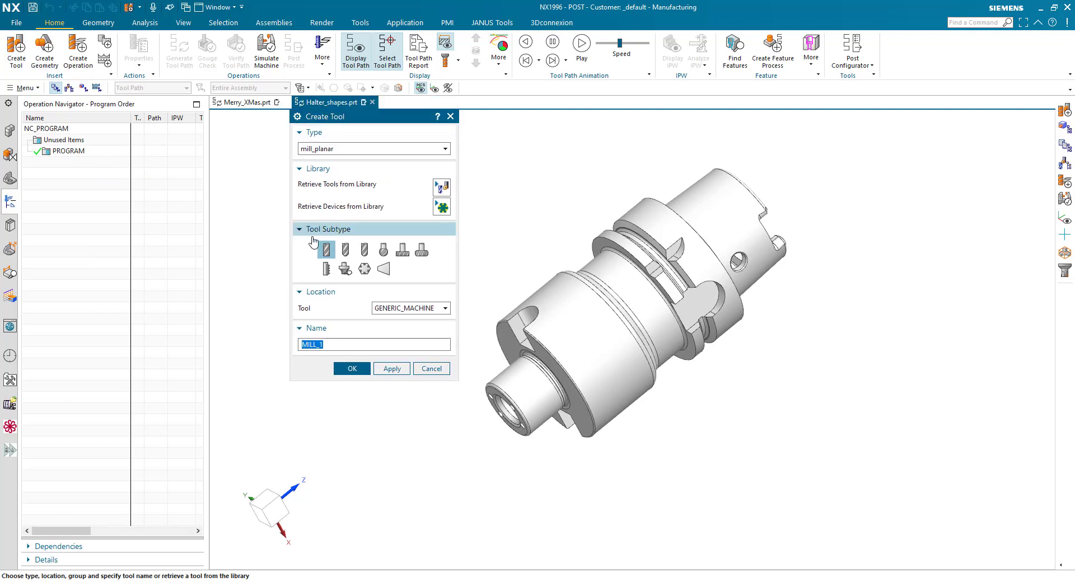
left_click(326, 251)
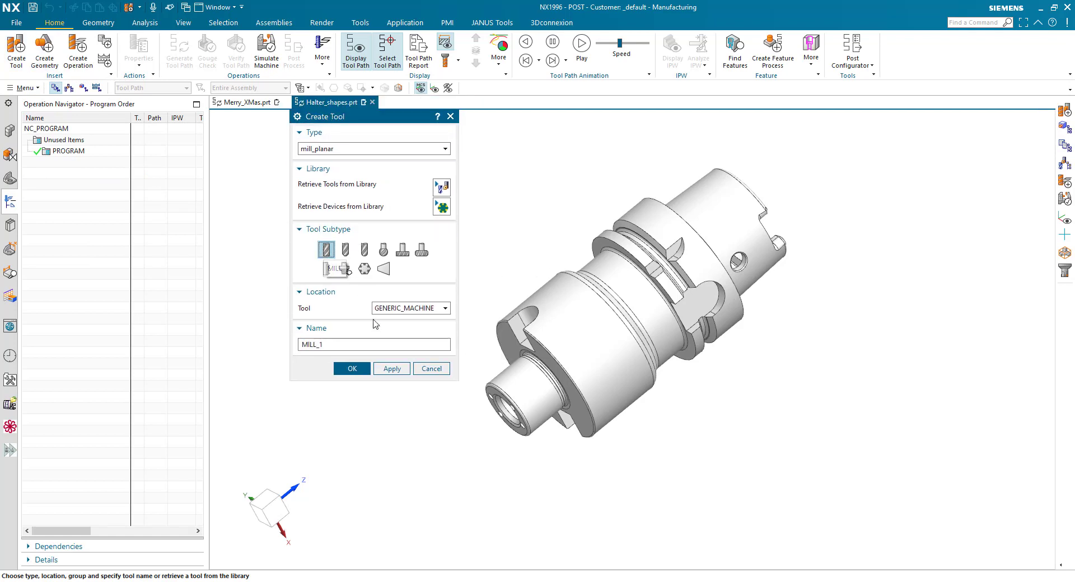
left_click(366, 371)
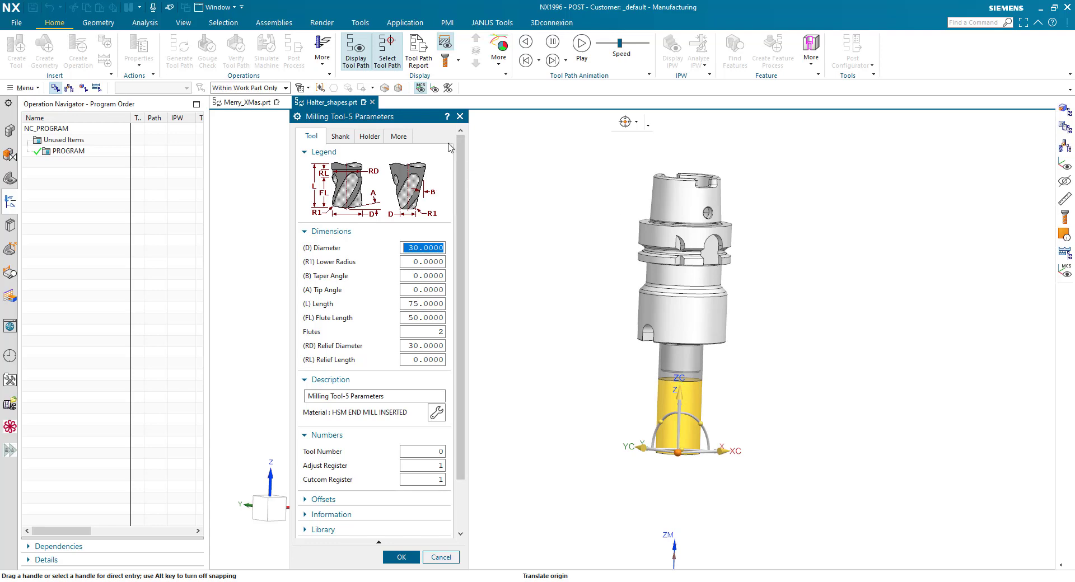
- Set the tool diameter to 50 and move the tool preview along X, clear of the holder body
left_click_drag(410, 119, 381, 40)
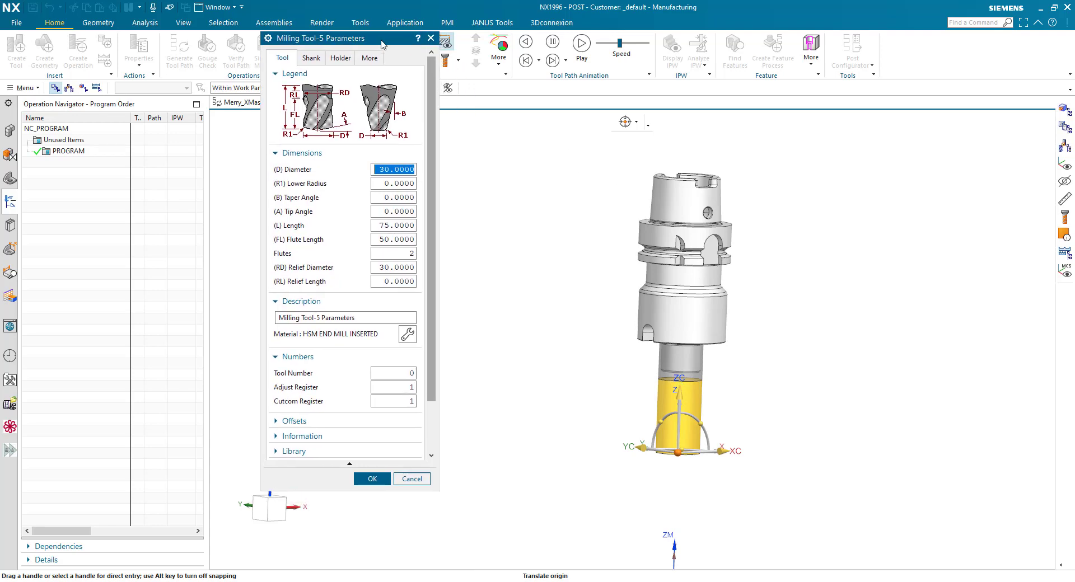
left_click_drag(396, 170, 373, 183)
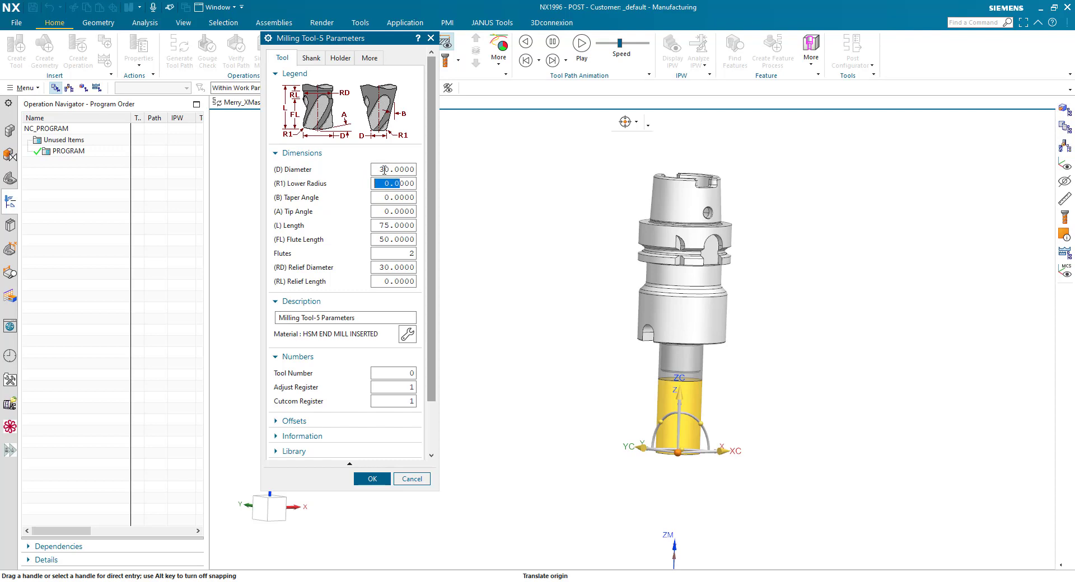
double_click(384, 170)
type("50")
key("Return")
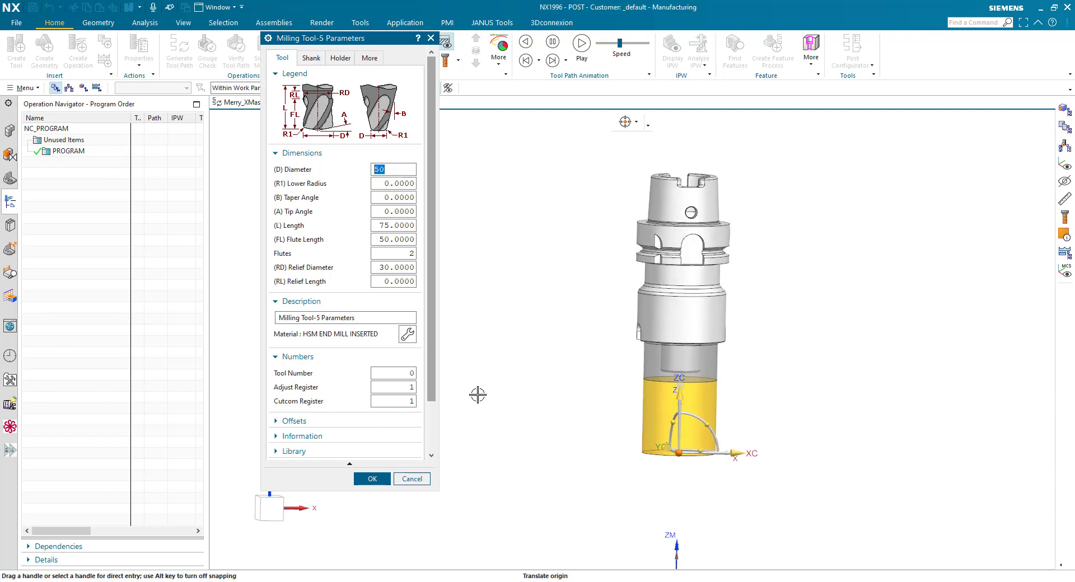
key("F8")
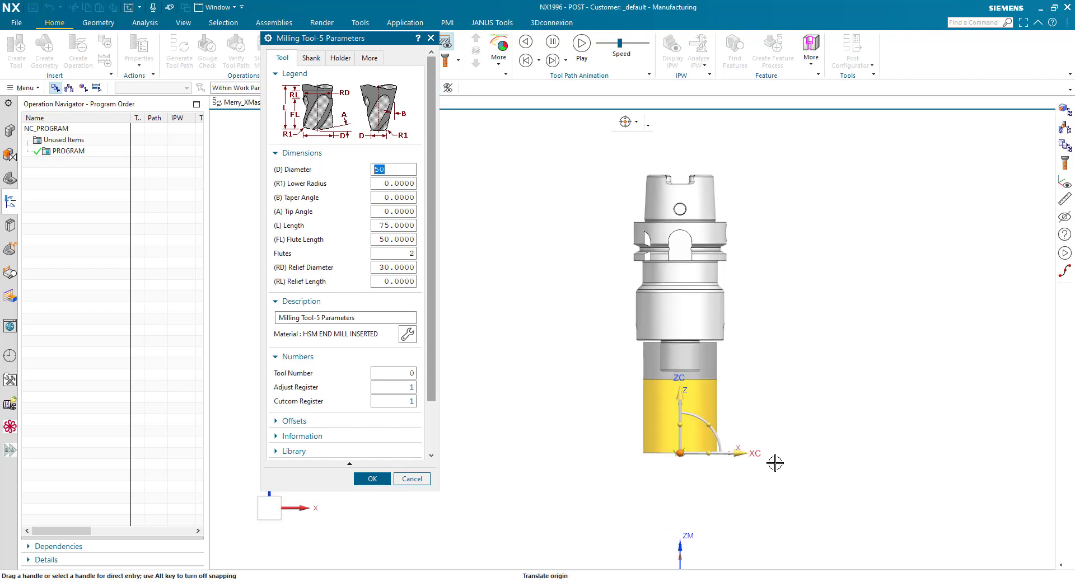
left_click_drag(734, 442, 870, 438)
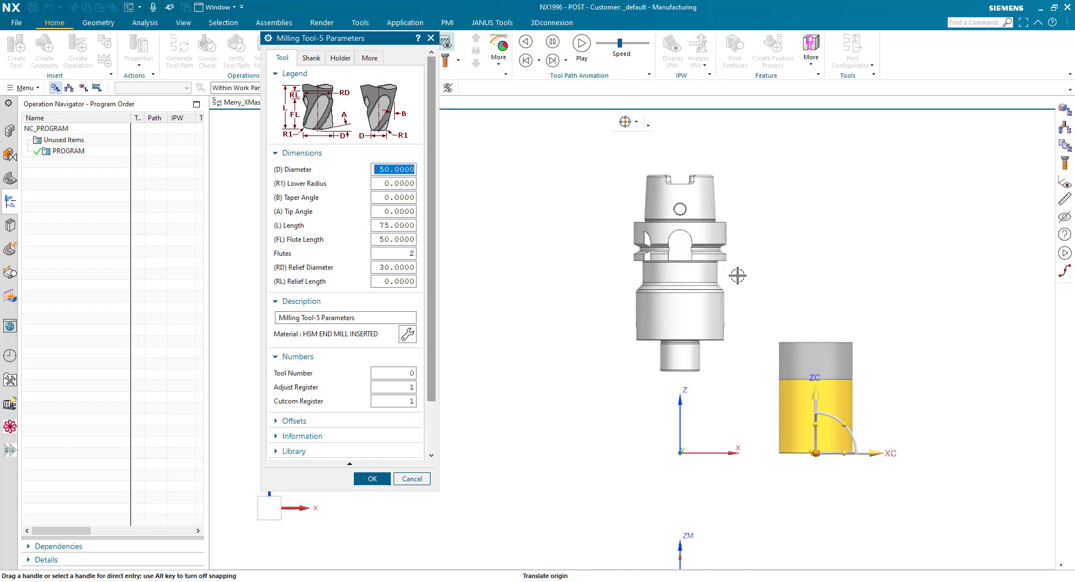
- Define a holder step with lower diameter 50, length 20 and upper diameter 60
left_click(338, 59)
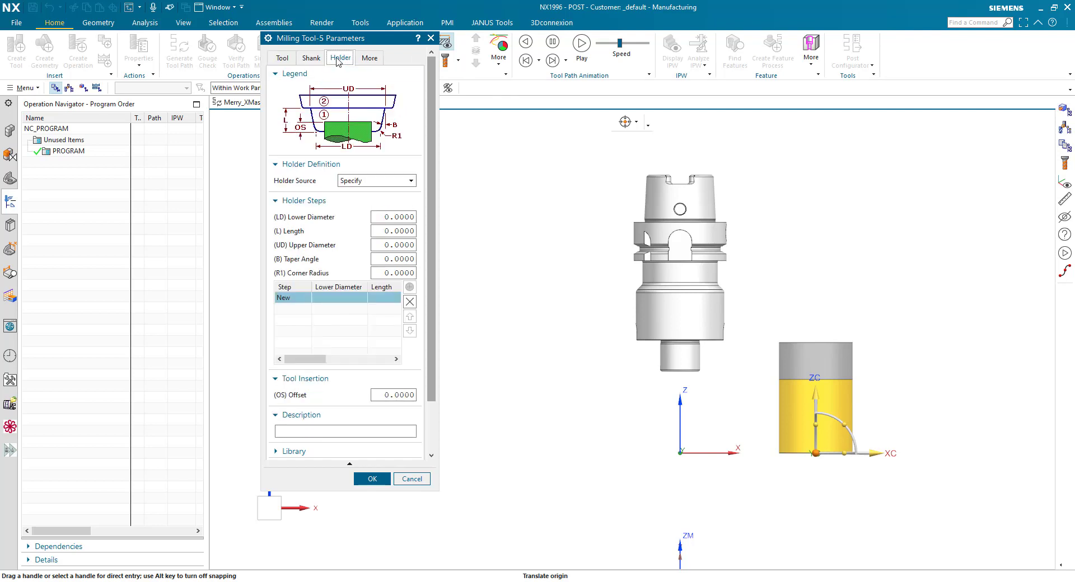
left_click(390, 216)
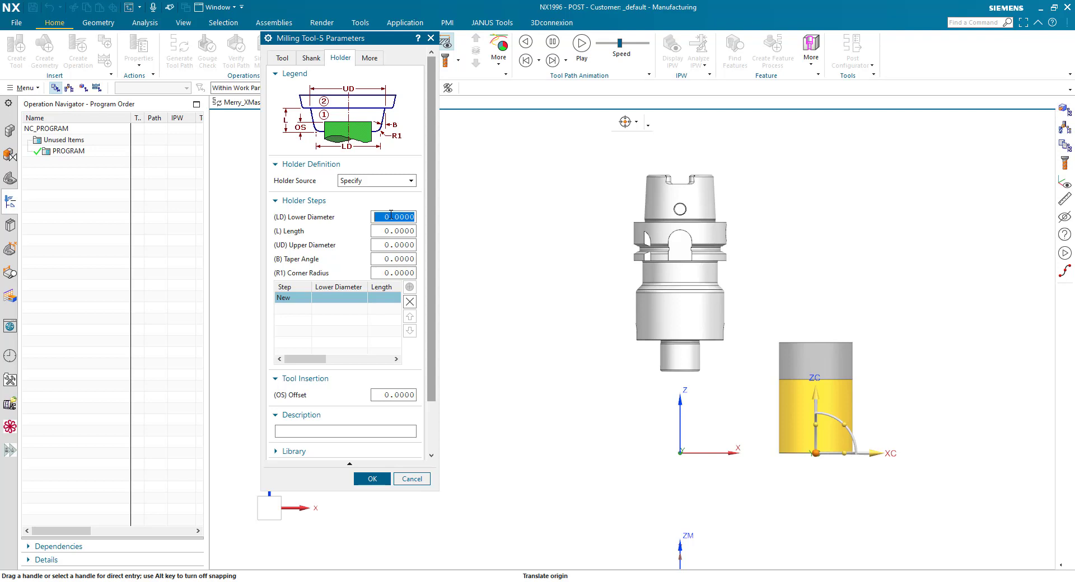
type("50")
key("Tab")
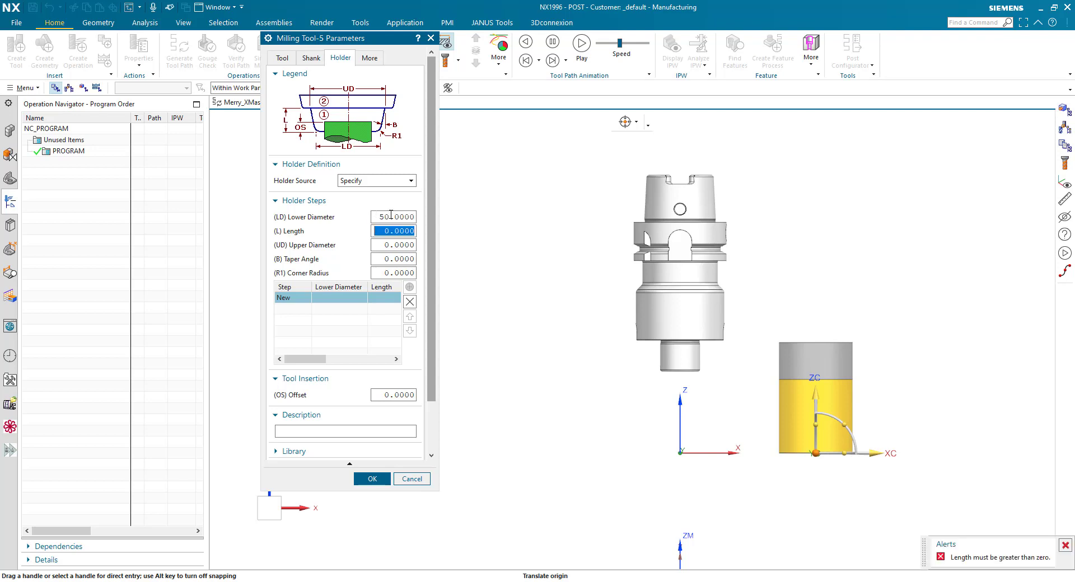
type("20")
key("Tab")
type("60")
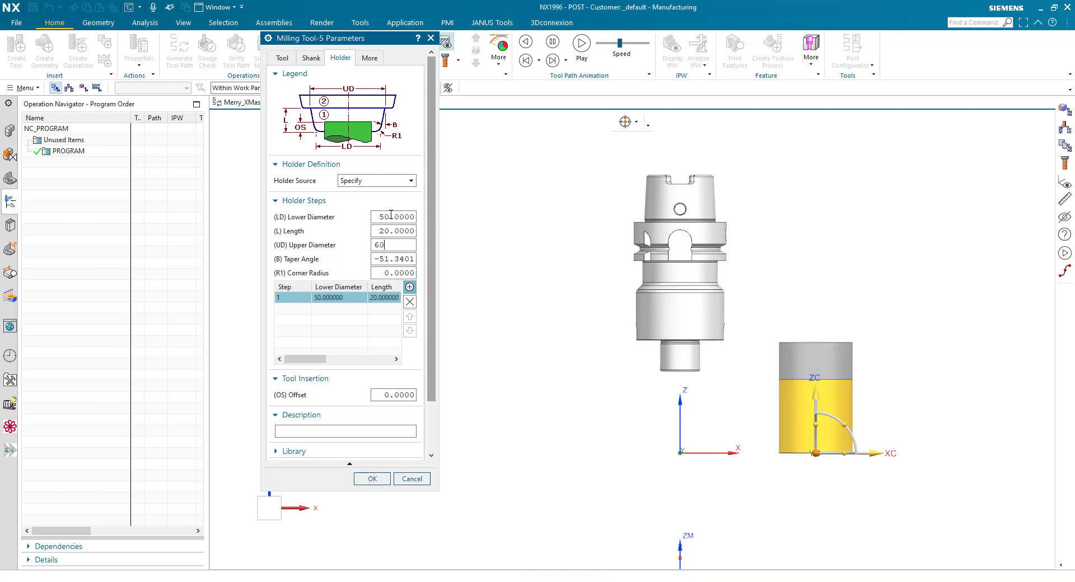
key("Return")
scroll(856, 324, "up", 3)
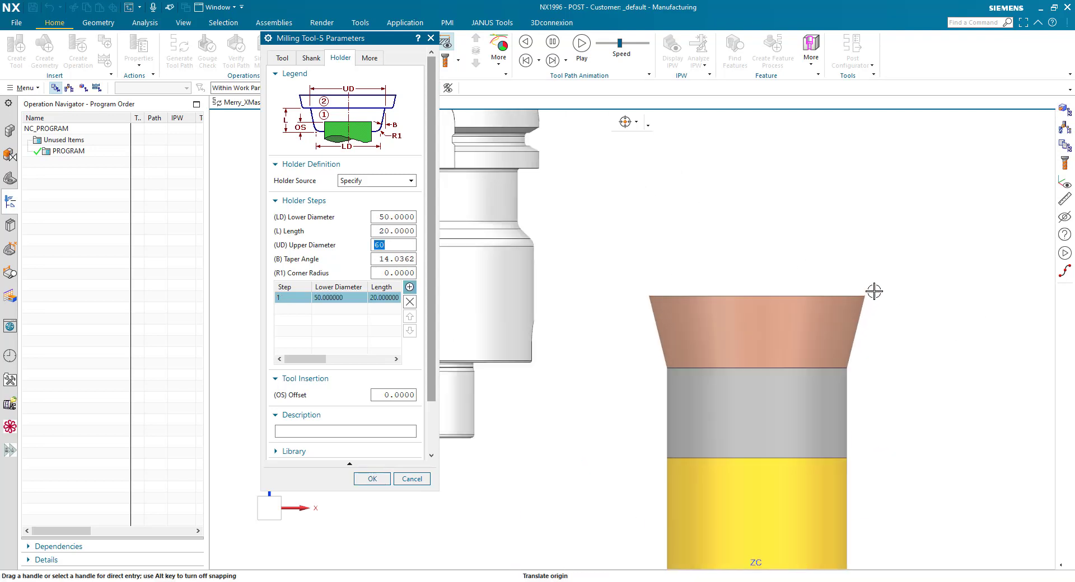
scroll(840, 304, "down", 3)
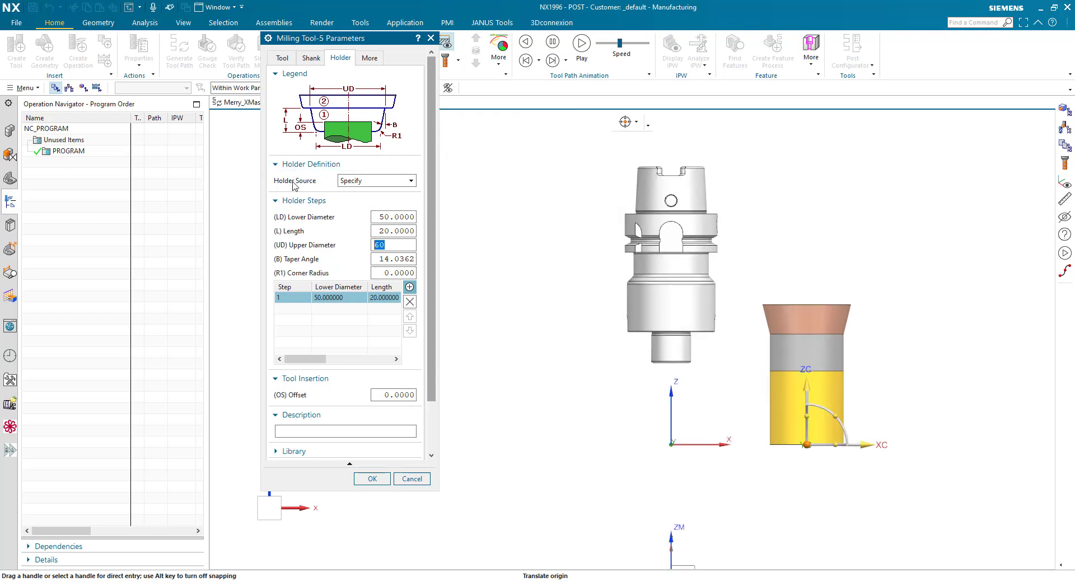
- Set the holder source to Solid Body and place the mounting at the arc center of the flange's upper edge
left_click(355, 181)
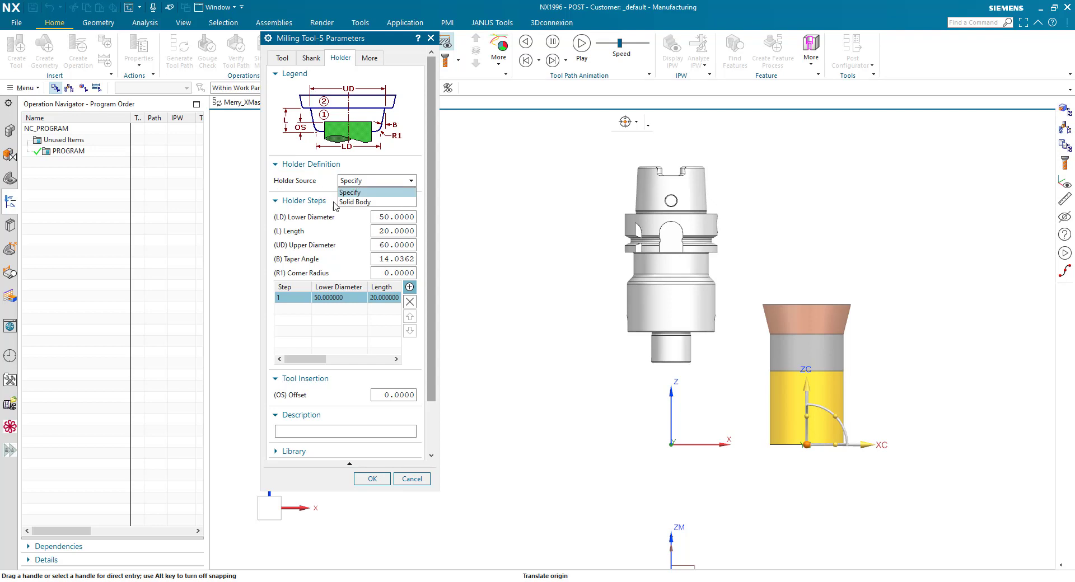
left_click(344, 202)
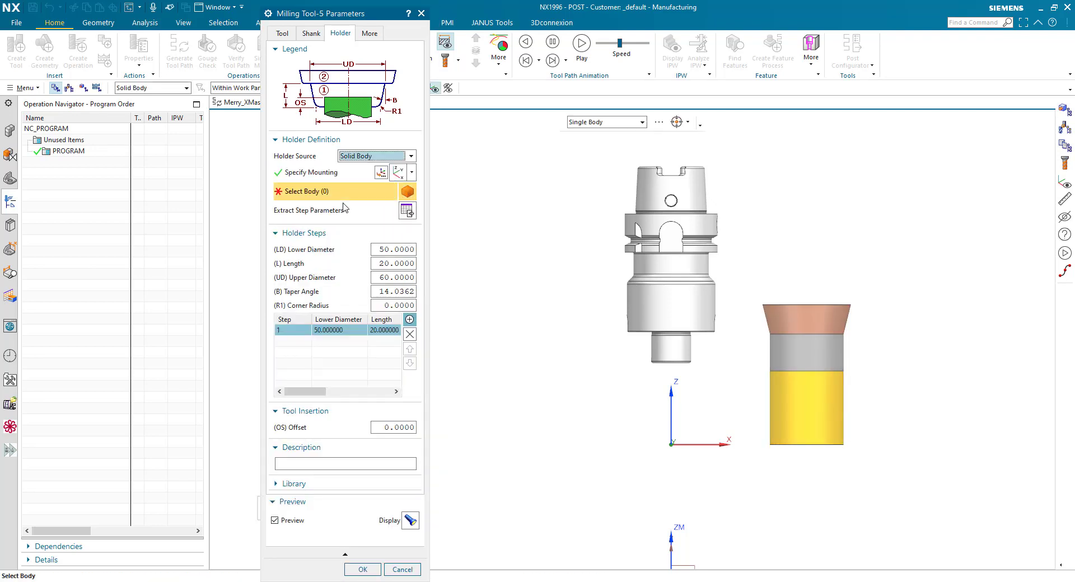
left_click(330, 174)
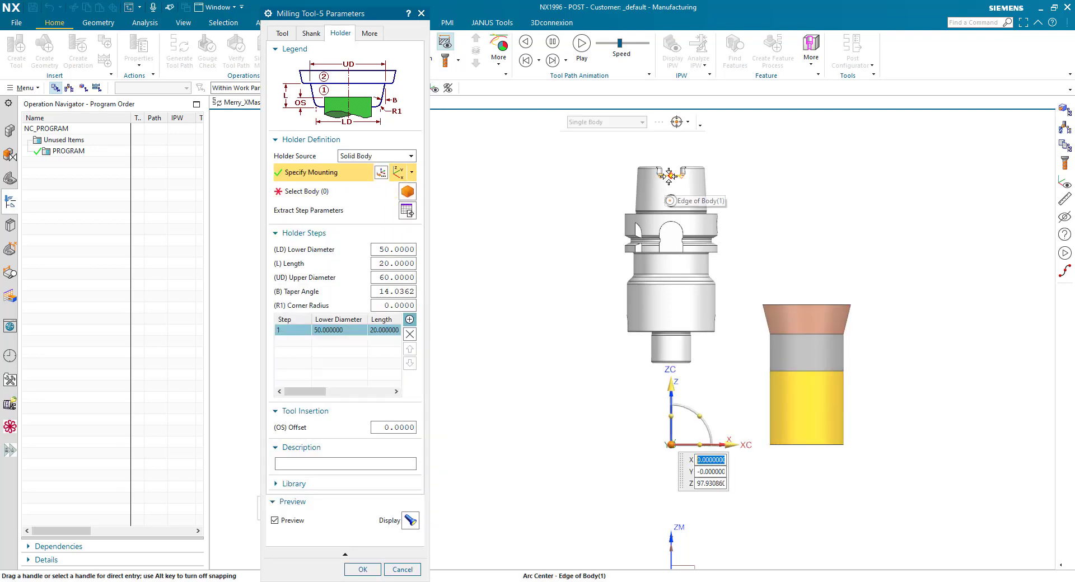
scroll(614, 221, "up", 5)
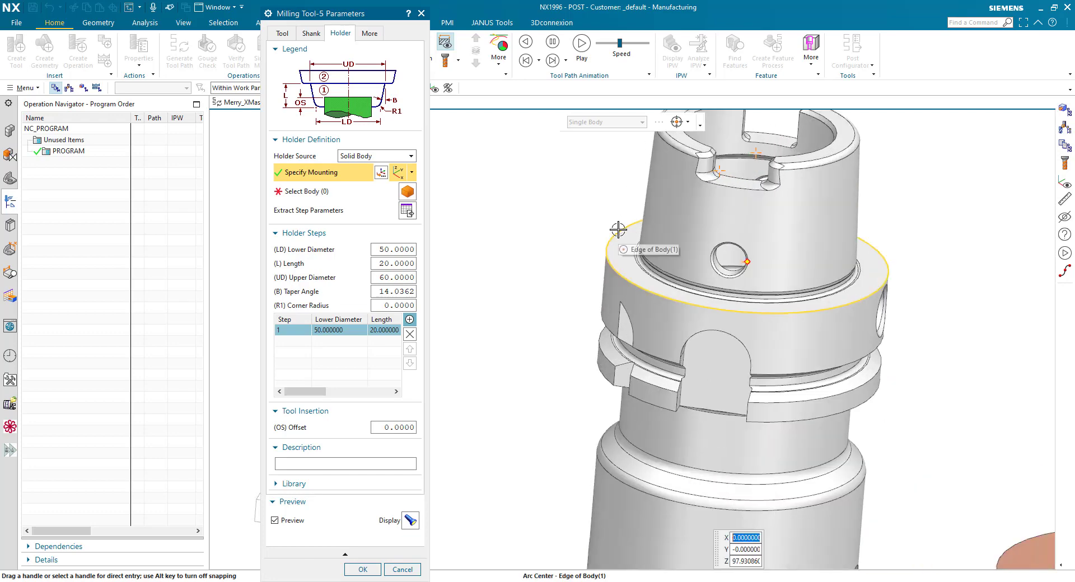
left_click(618, 231)
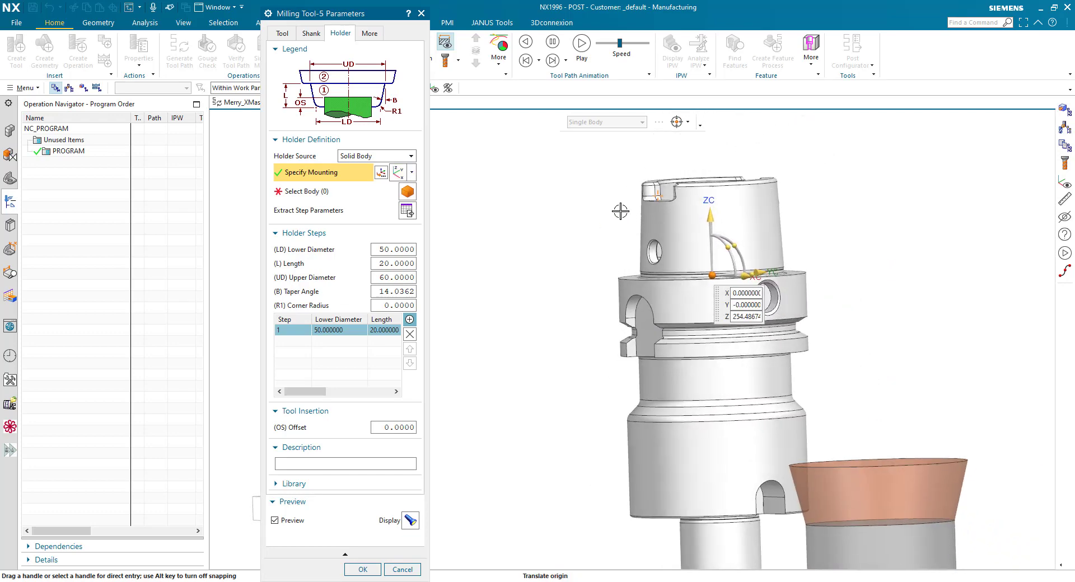
- Select the solid holder body and extract its step parameters
left_click(349, 193)
left_click(657, 269)
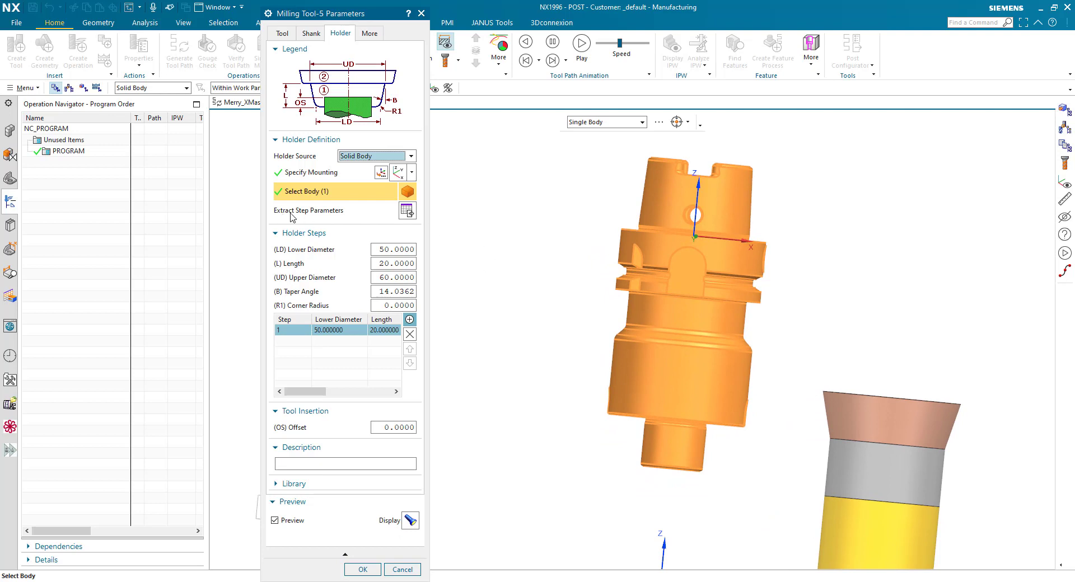
left_click(406, 211)
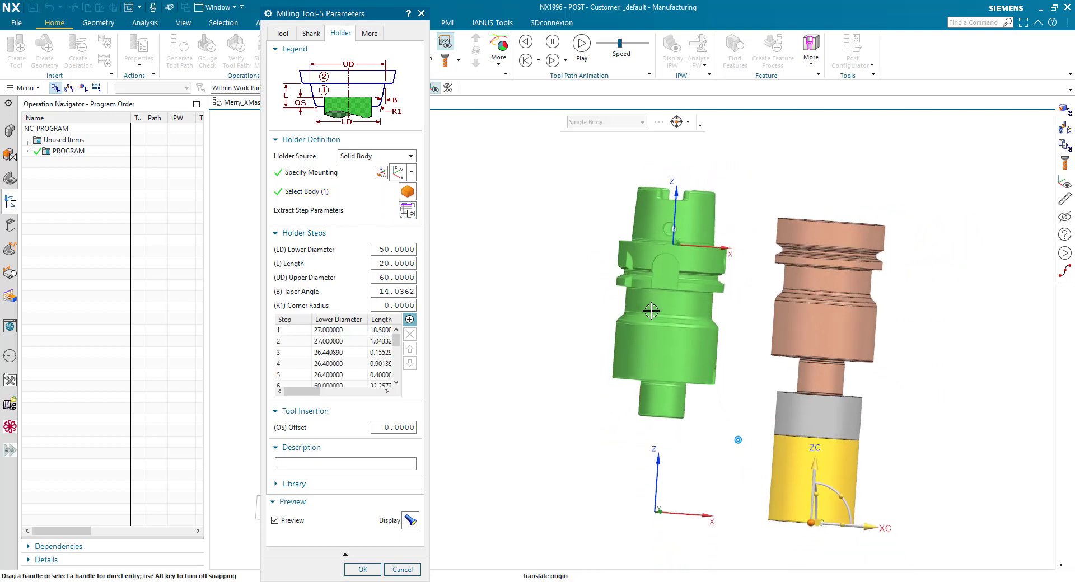
- Compare the extracted holder with the solid body in a front view, shifting the tool preview 2 mm along ZC, and check the mounting
key("F8")
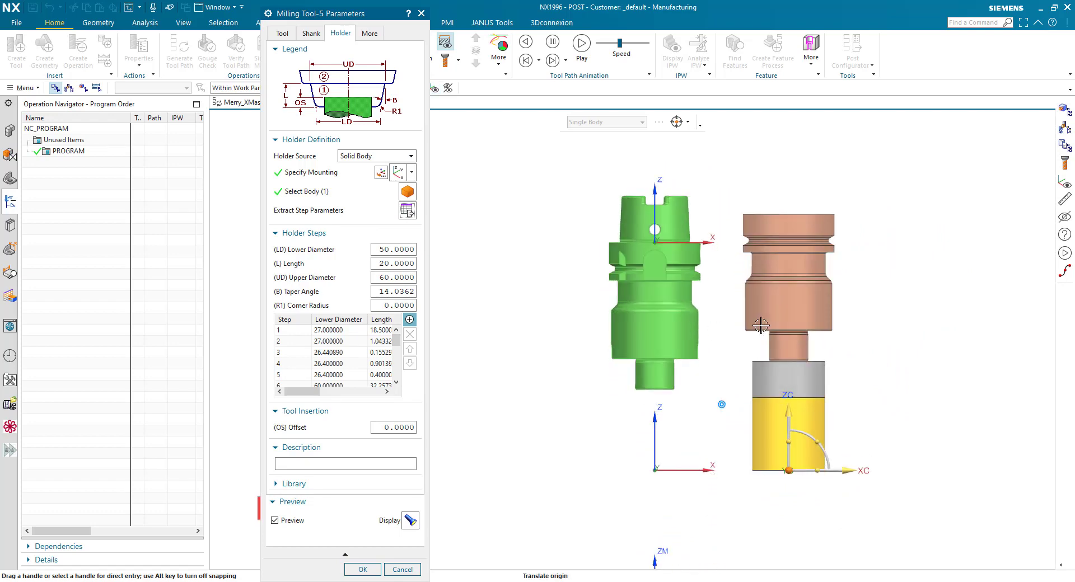
scroll(744, 305, "up", 3)
scroll(744, 284, "down", 1)
scroll(744, 285, "down", 1)
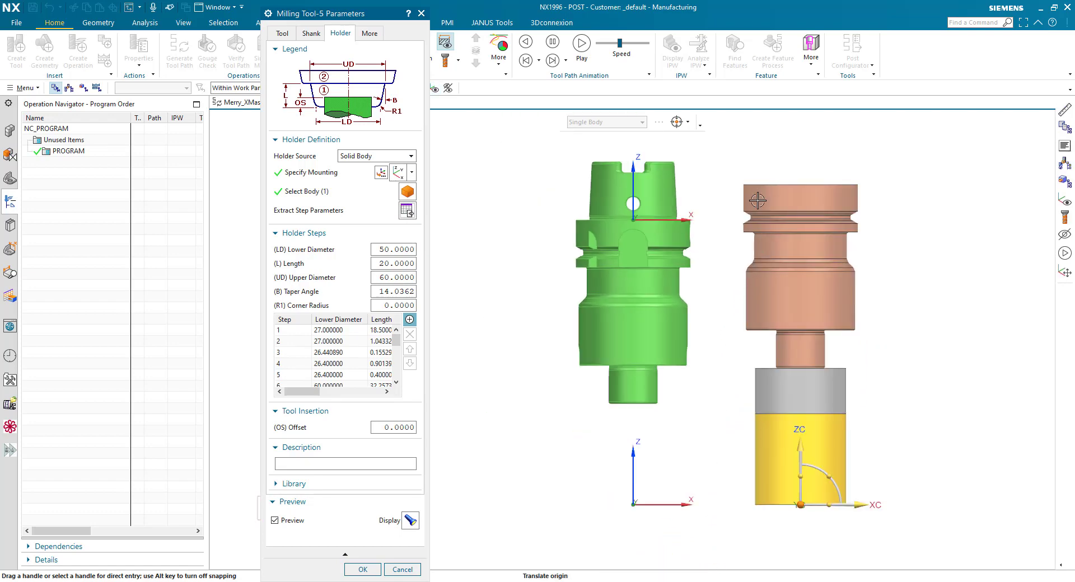
mouse_move(802, 450)
left_mouse_down()
mouse_move(800, 488)
mouse_move(800, 448)
left_mouse_up()
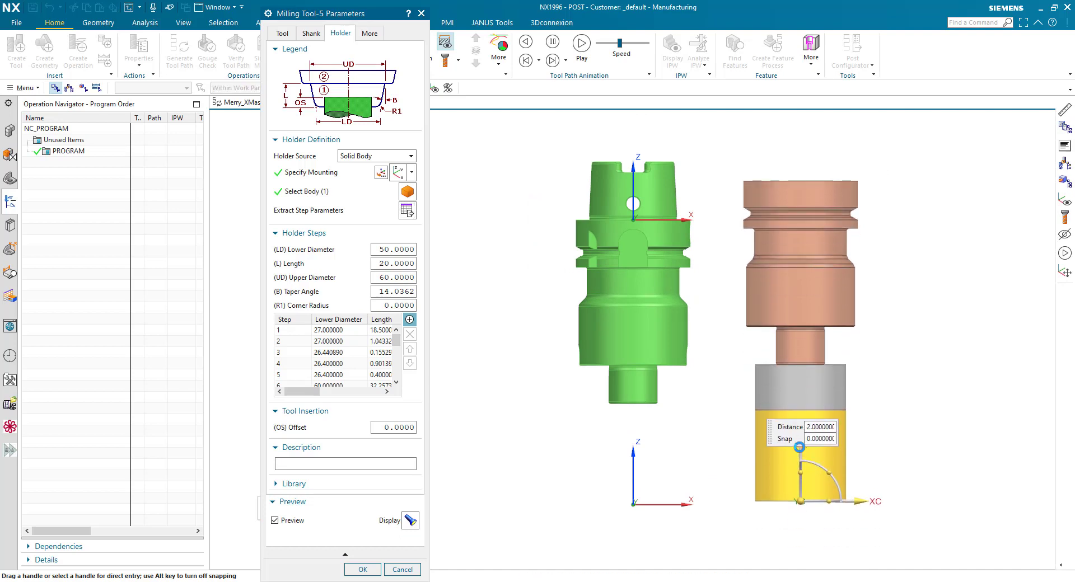
left_click(316, 176)
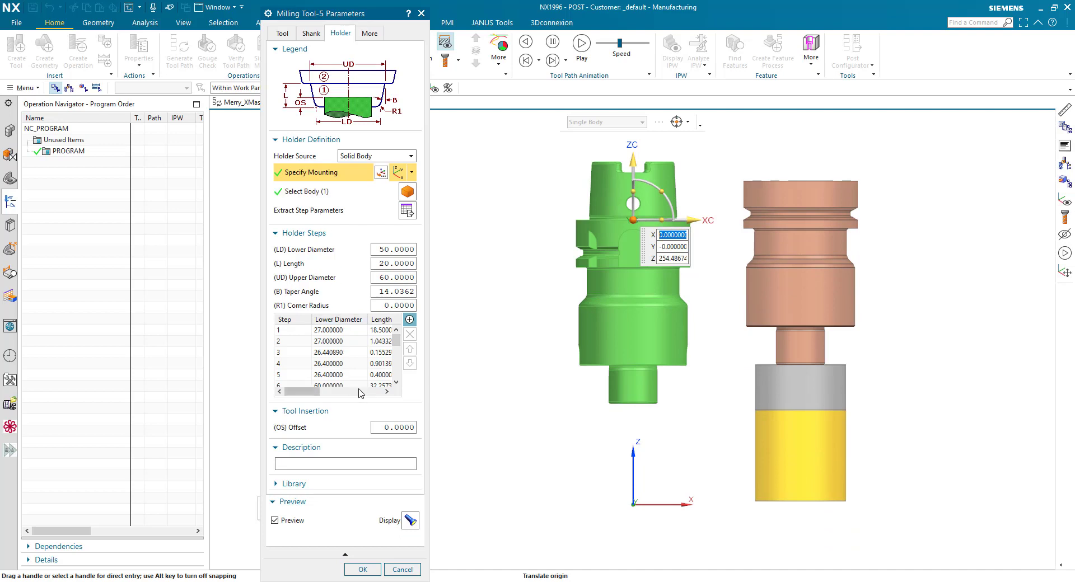
- Export the holder to the library with the holder library reference XMas
left_click(303, 485)
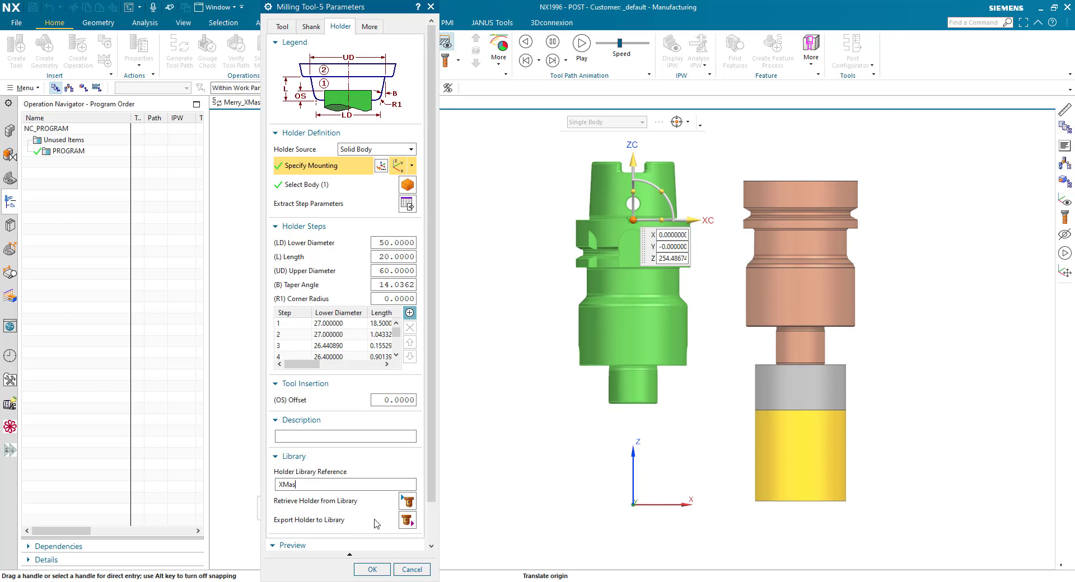
left_click(405, 522)
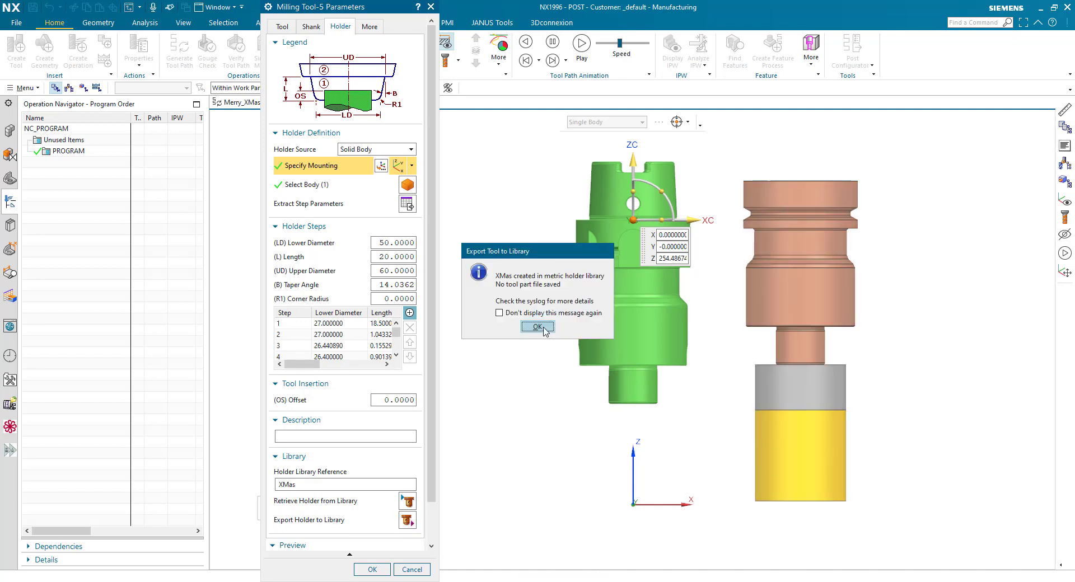
left_click(544, 328)
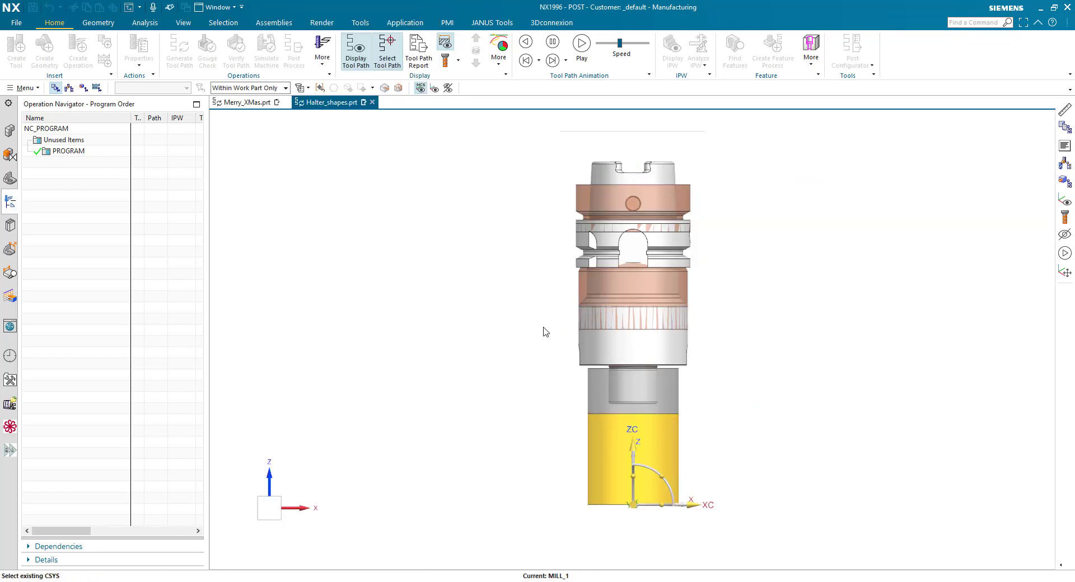
- Move the tool preview -19 mm along ZC and shift it along XC until it stands clear beside the solid holder
left_click_drag(633, 451, 625, 487)
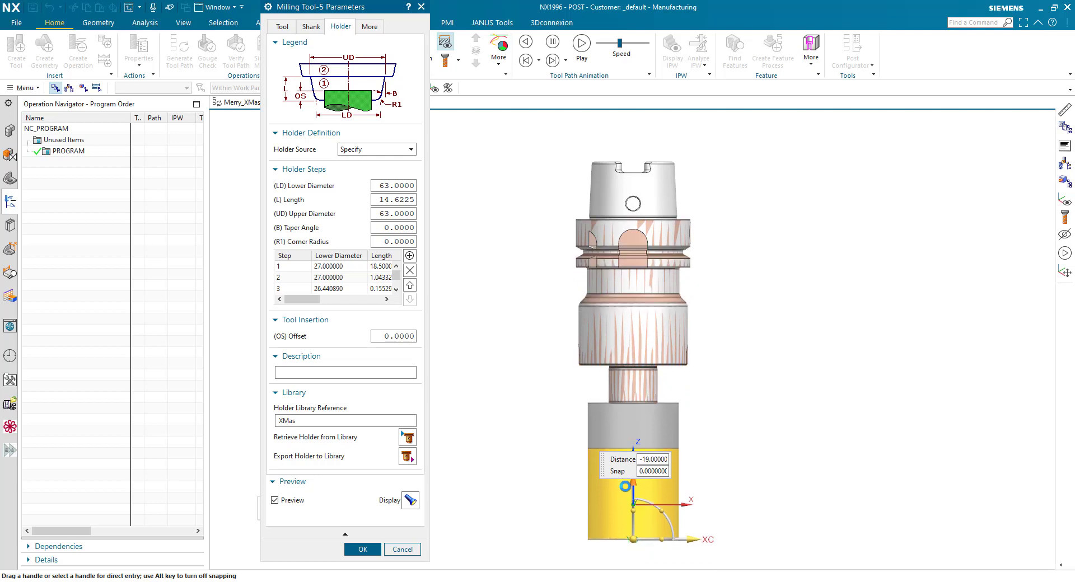
left_click_drag(689, 540, 836, 531)
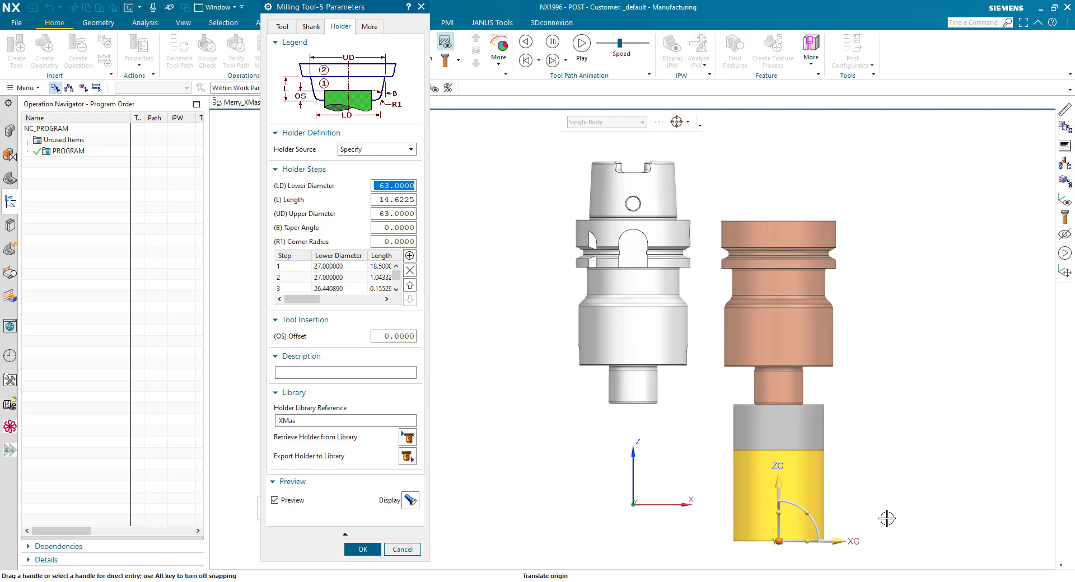
- Show Body (2) through Body (8) so the complete cutter with its inserts is displayed under the holder
left_click(17, 177)
left_click(49, 196)
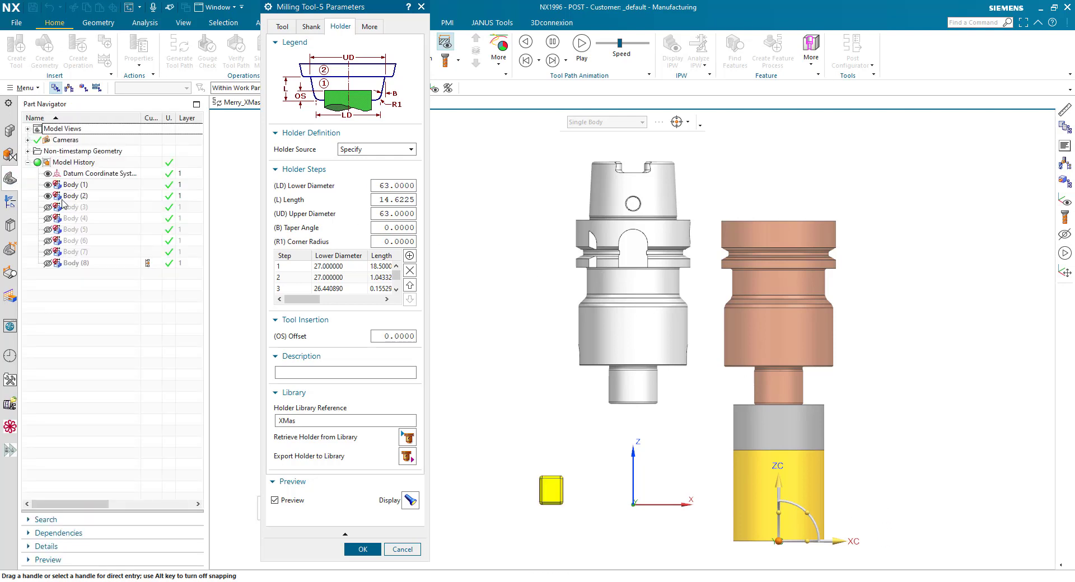
left_click(48, 207)
left_click(48, 219)
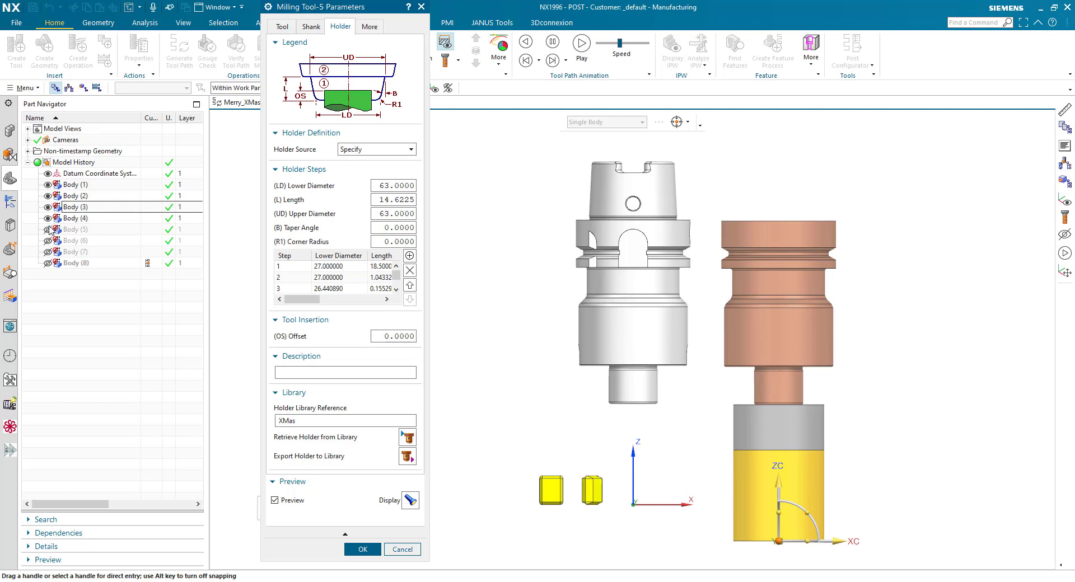
left_click(48, 230)
left_click(48, 241)
left_click(48, 252)
left_click(48, 263)
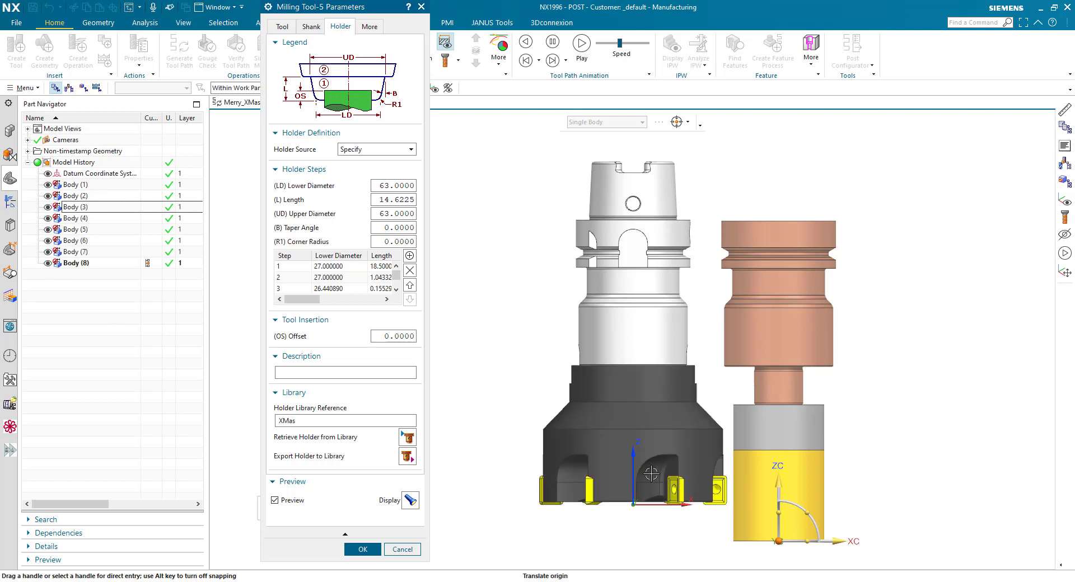
- Set the tool diameter to 103 and move its preview 23 mm along XC and up ZC, level with the cutter inserts
scroll(659, 488, "down", 2)
mouse_move(622, 470)
middle_mouse_down()
mouse_move(609, 439)
mouse_move(616, 454)
middle_mouse_up()
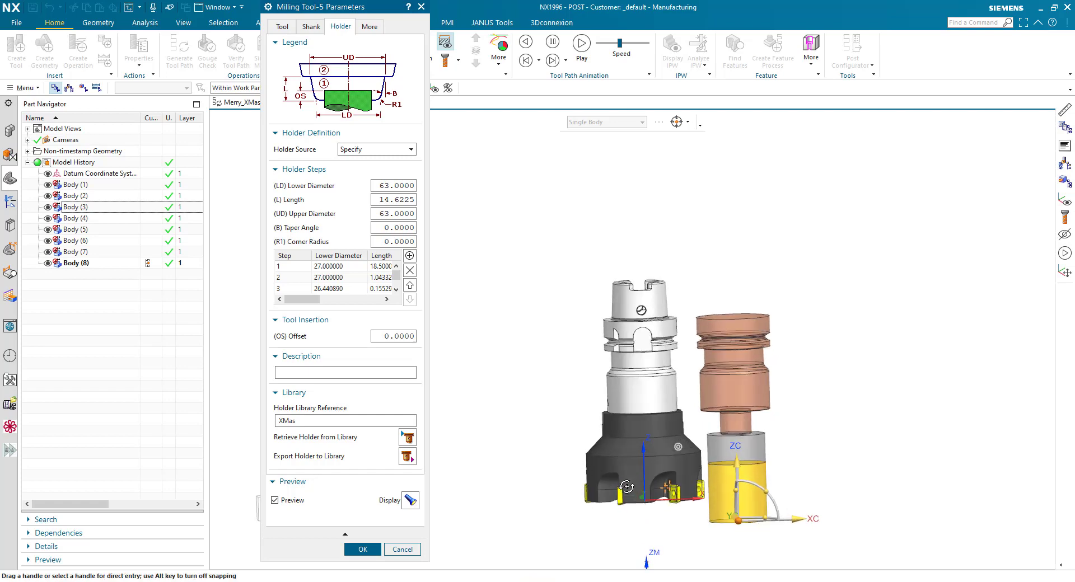
scroll(616, 456, "up", 2)
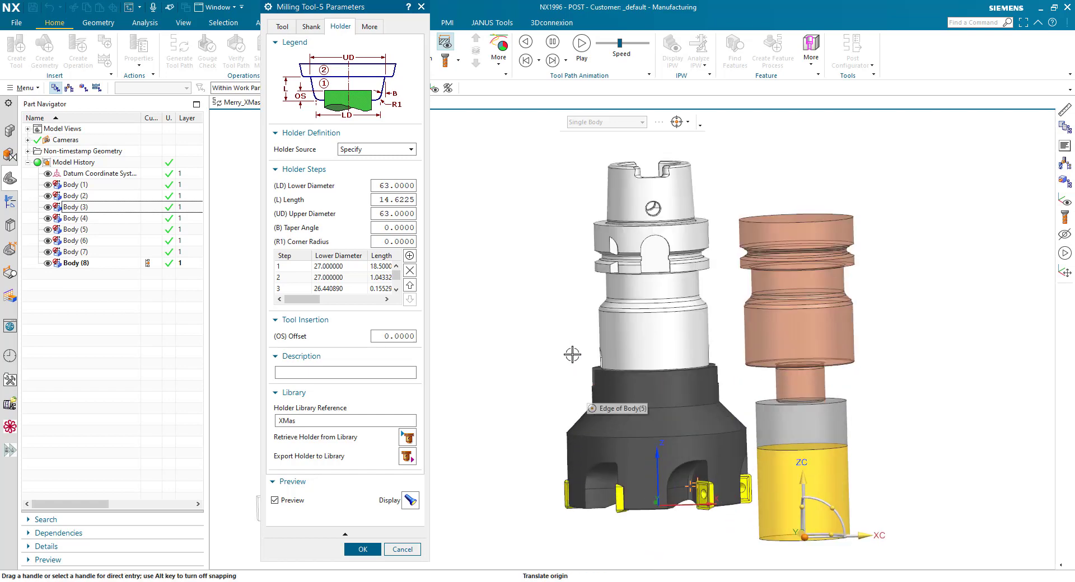
key("F8")
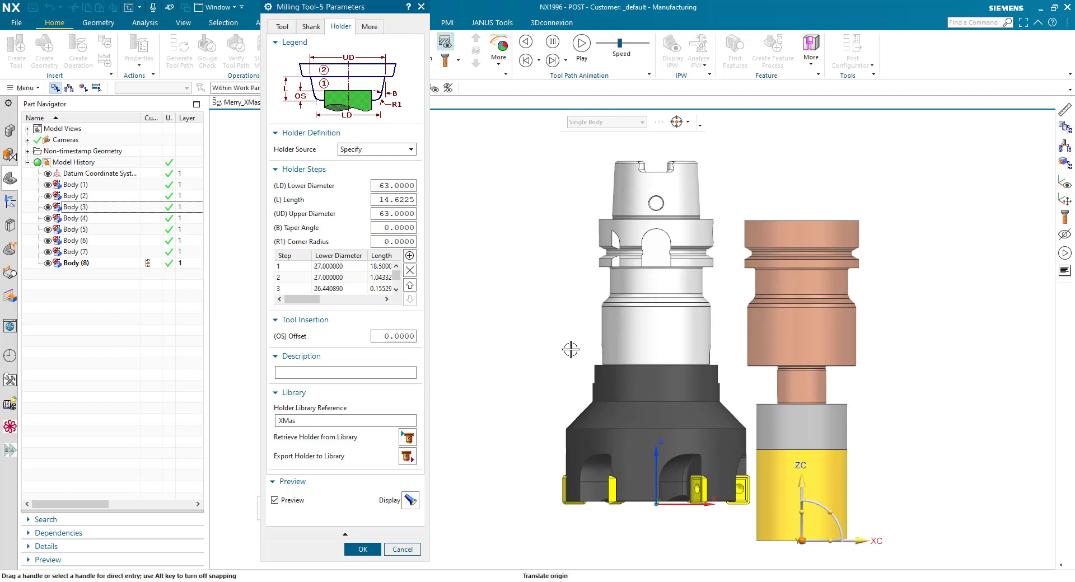
left_click(282, 27)
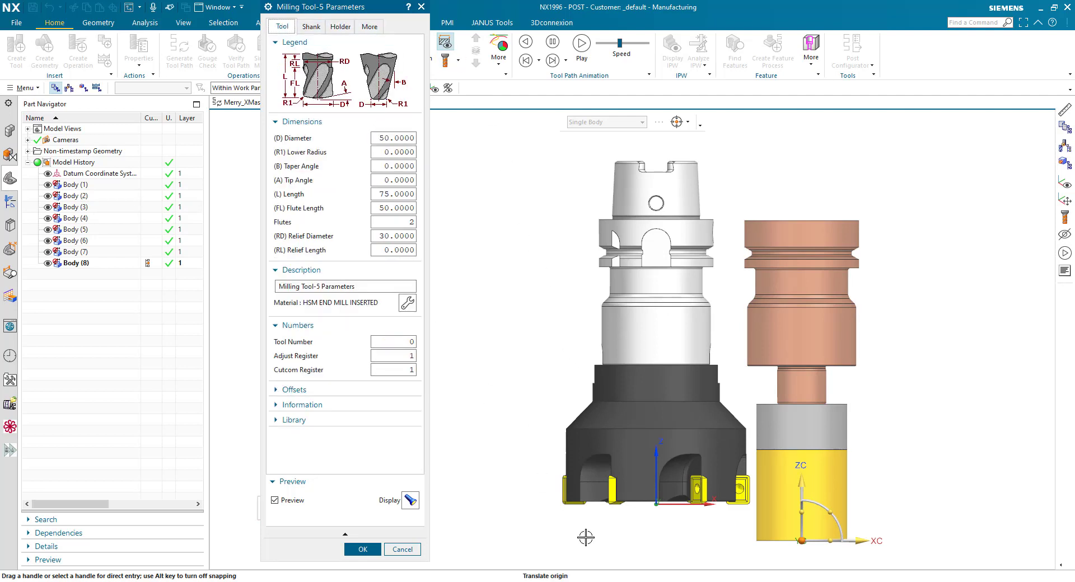
middle_click_drag(548, 525, 505, 448, "shift")
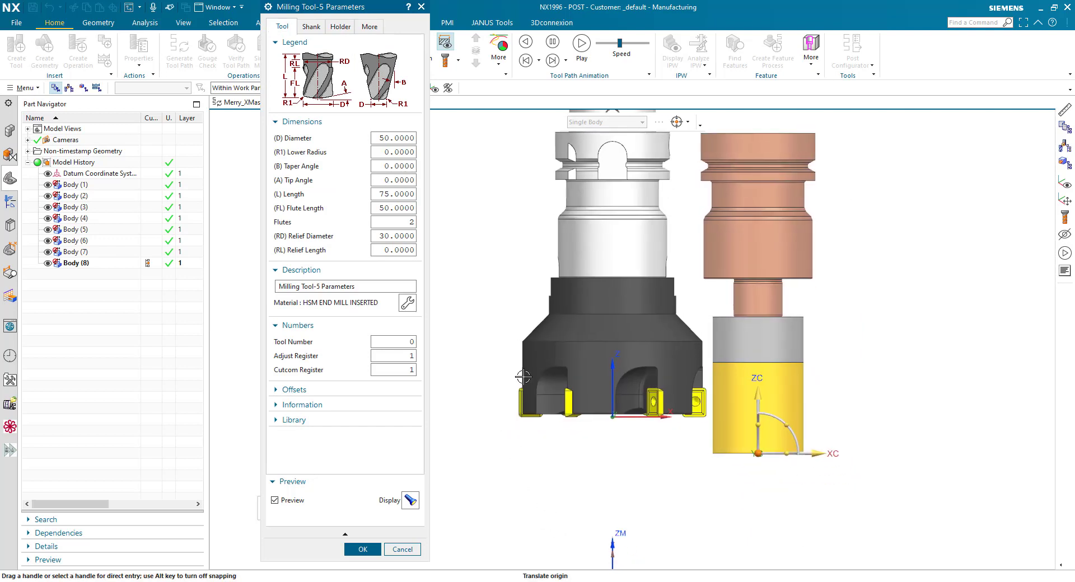
scroll(526, 379, "up", 1)
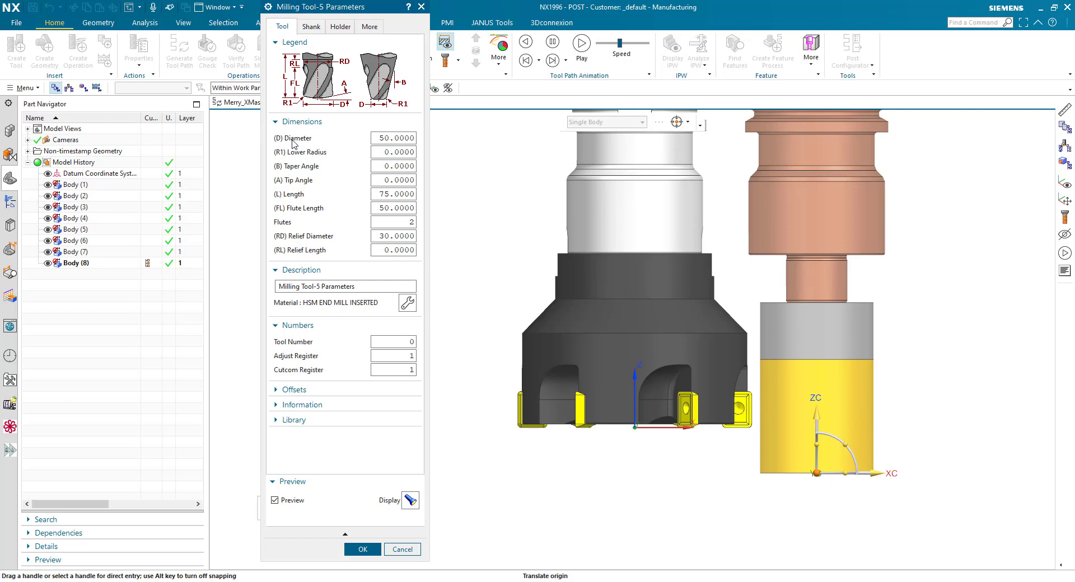
double_click(385, 135)
type("103")
key("Return")
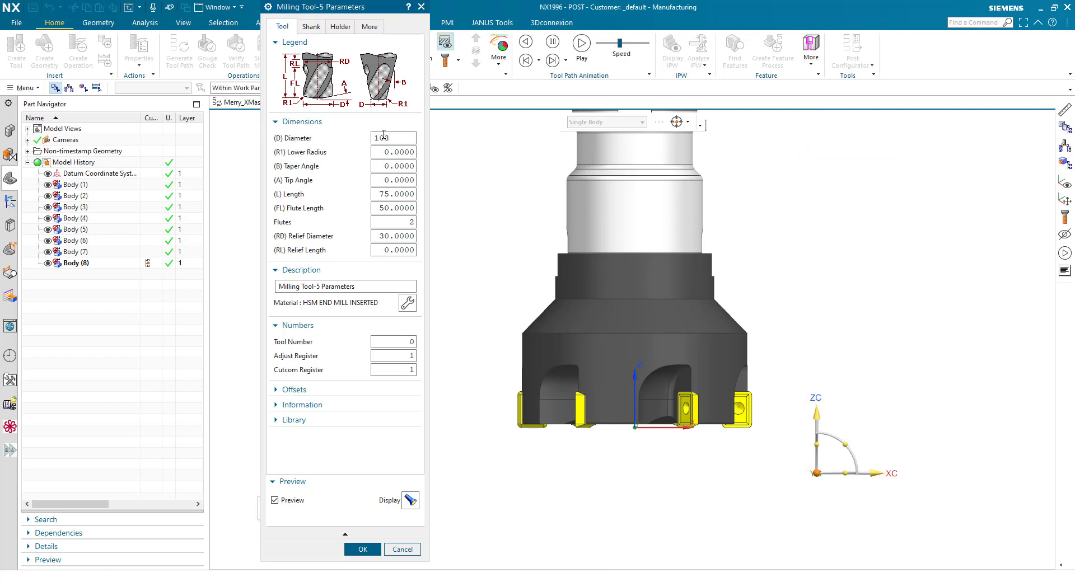
left_click_drag(879, 474, 923, 473)
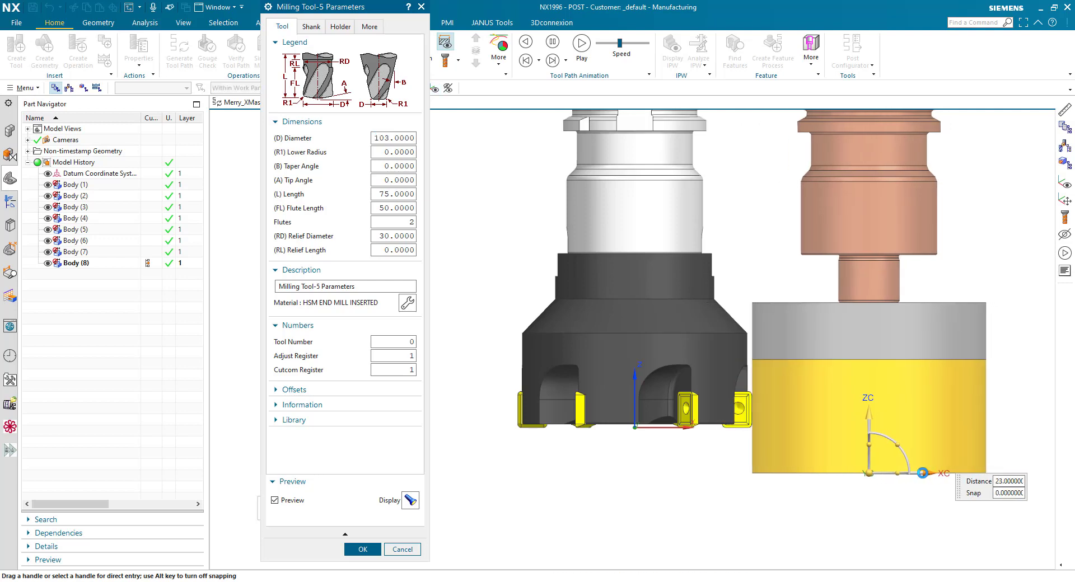
left_click_drag(869, 417, 872, 376)
- Set the tool's lower radius to 1.5 and compare the rounded corner with the cutter insert
left_click(379, 151)
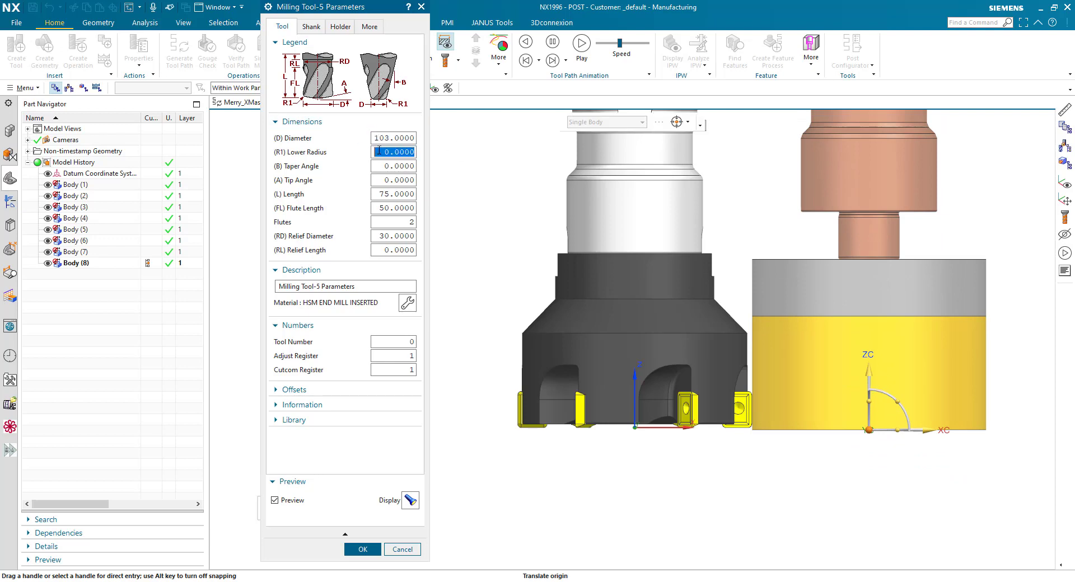
type("1.5")
key("Return")
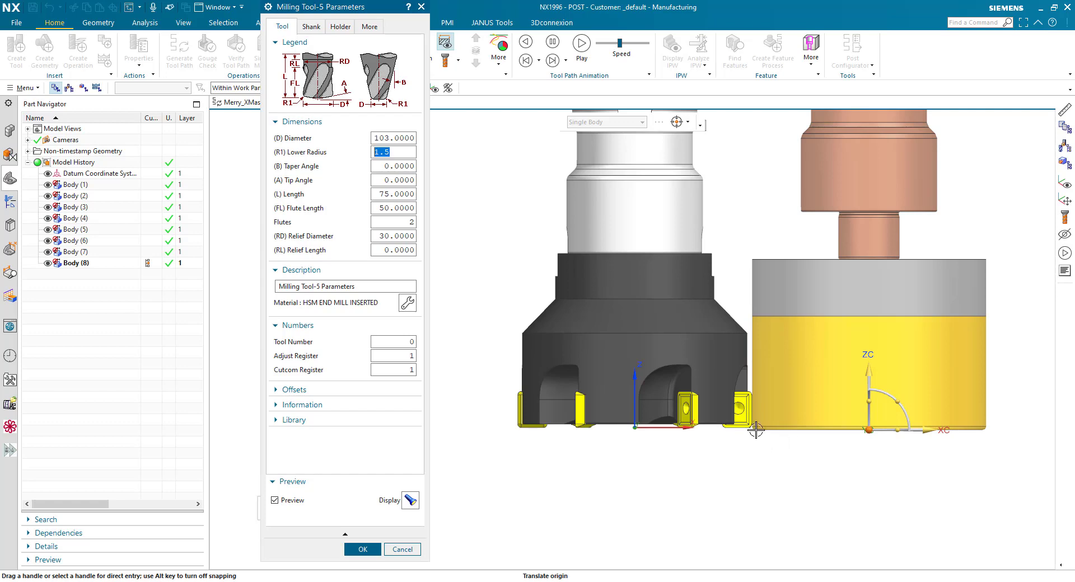
scroll(751, 426, "up", 10)
scroll(719, 440, "down", 9)
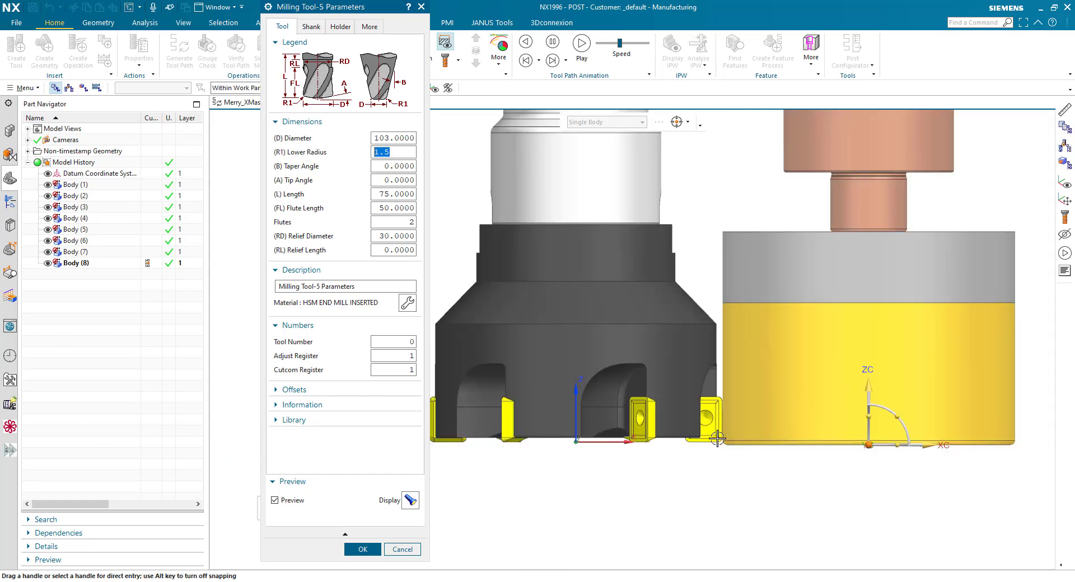
left_click_drag(400, 194, 390, 250)
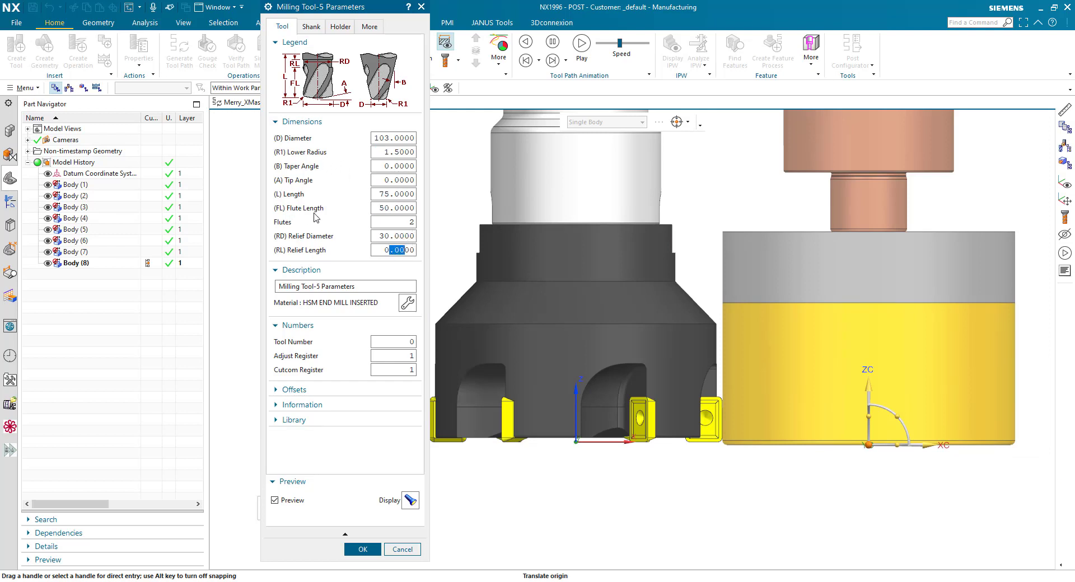
- Measure the minimum distance between the lower and upper edges of the outer insert and copy the result
scroll(707, 451, "up", 7)
middle_click(708, 450)
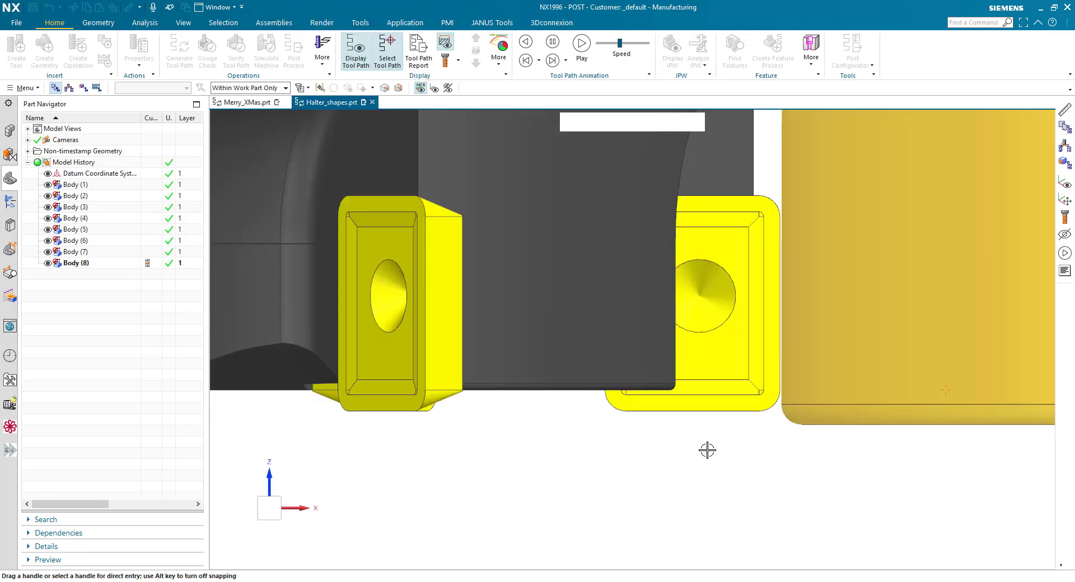
key("m")
left_click(720, 413)
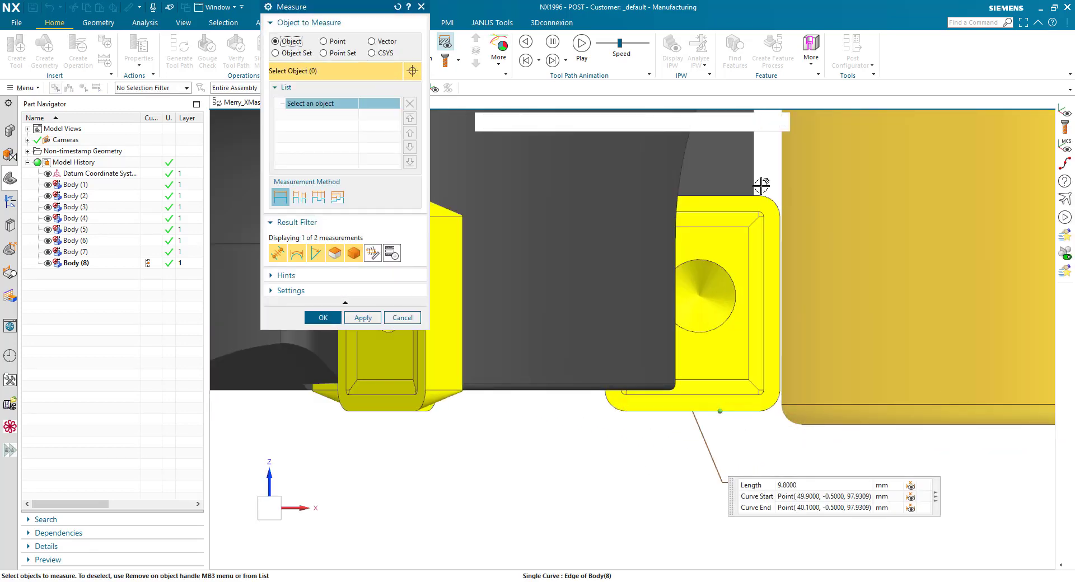
left_click(761, 185)
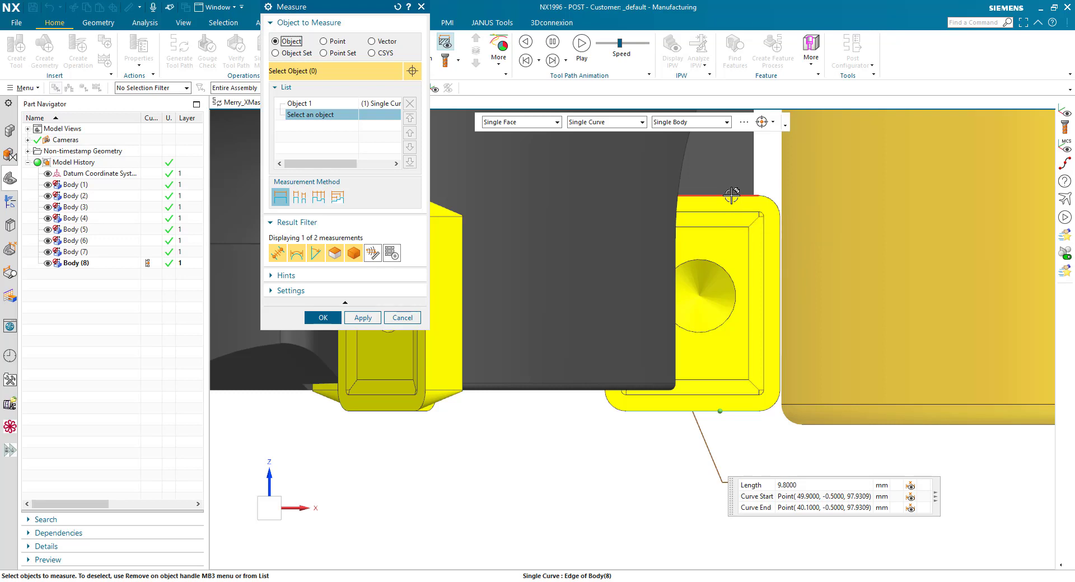
left_click(731, 195)
left_click_drag(670, 166, 698, 300)
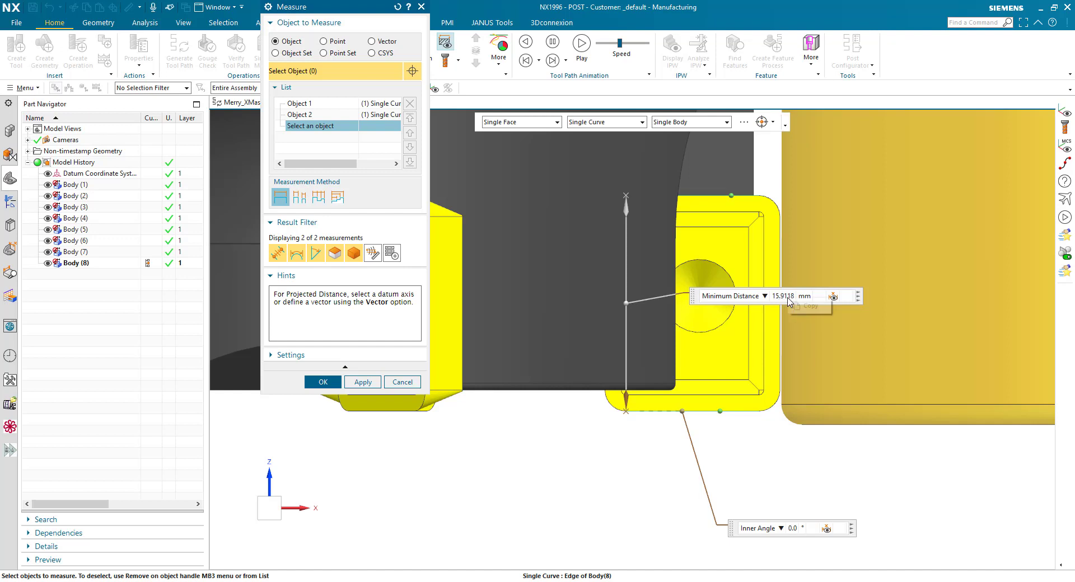
right_click(789, 300)
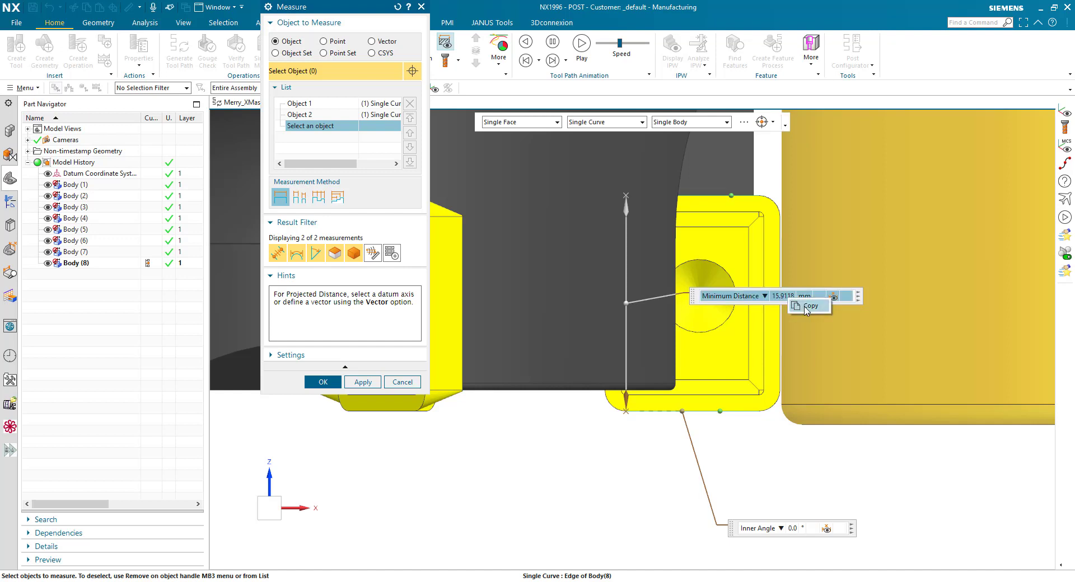
left_click(810, 306)
left_click(336, 381)
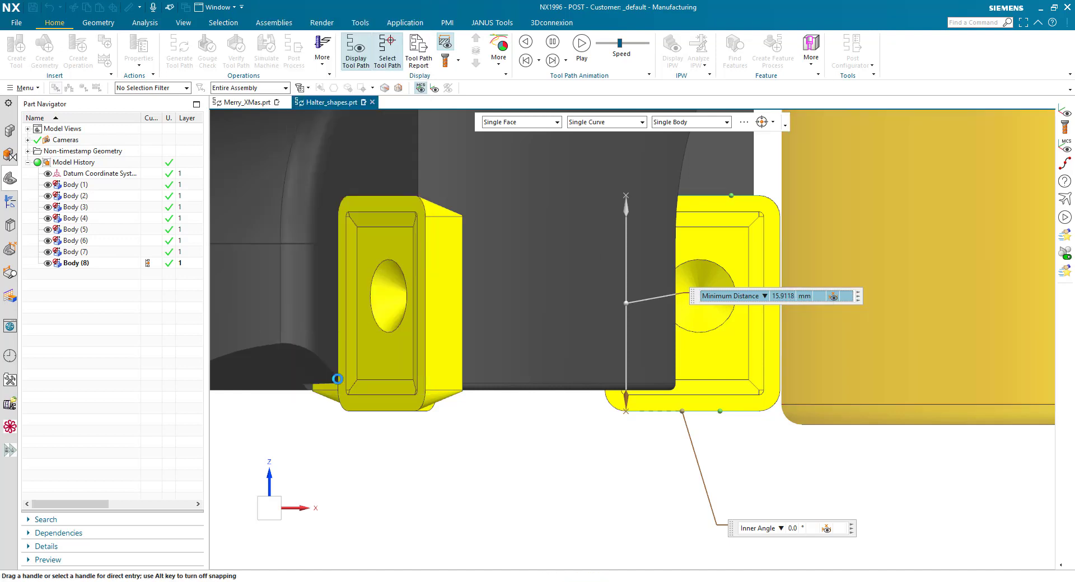
- Paste the copied insert height as the tool's flute length, 15.9117
left_click(389, 209)
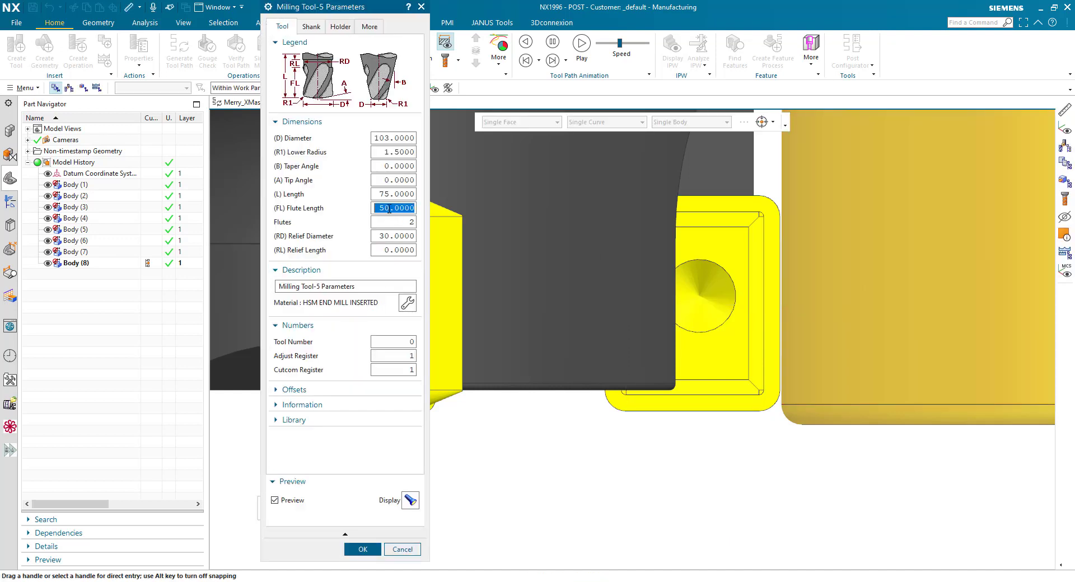
key("ctrl+v")
left_click(393, 222)
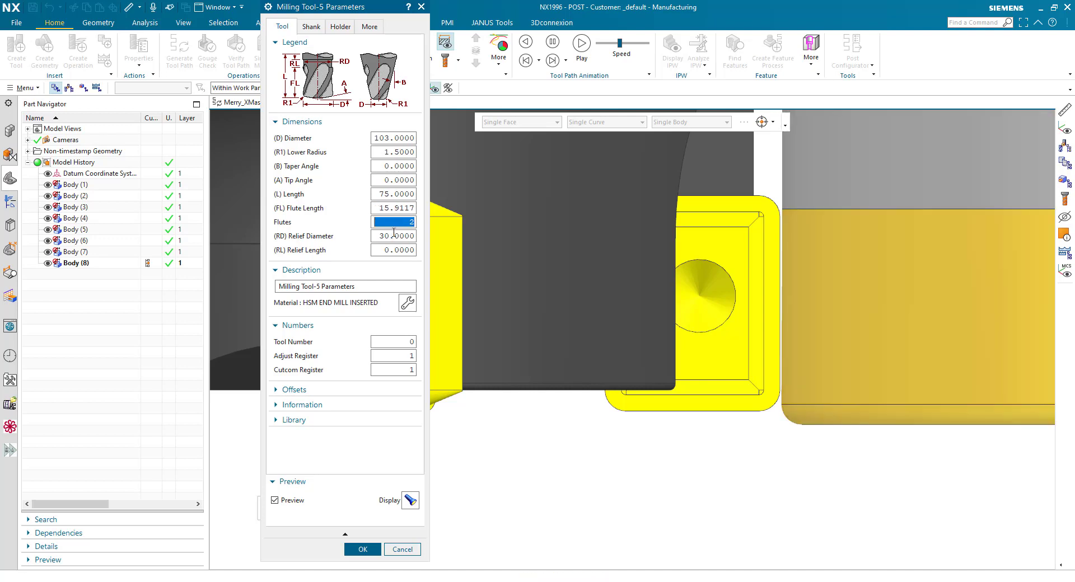
scroll(680, 238, "down", 3)
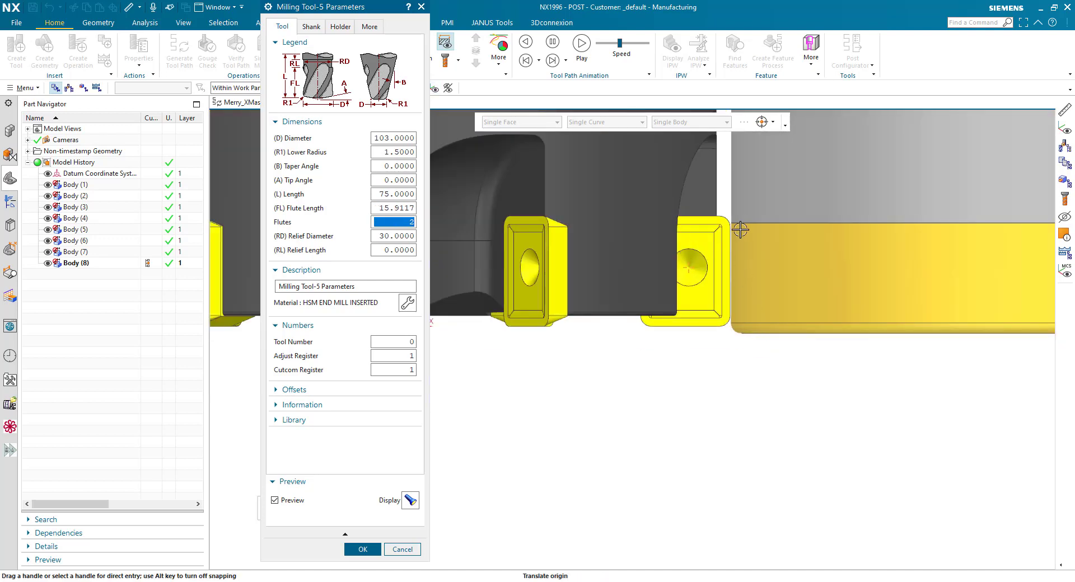
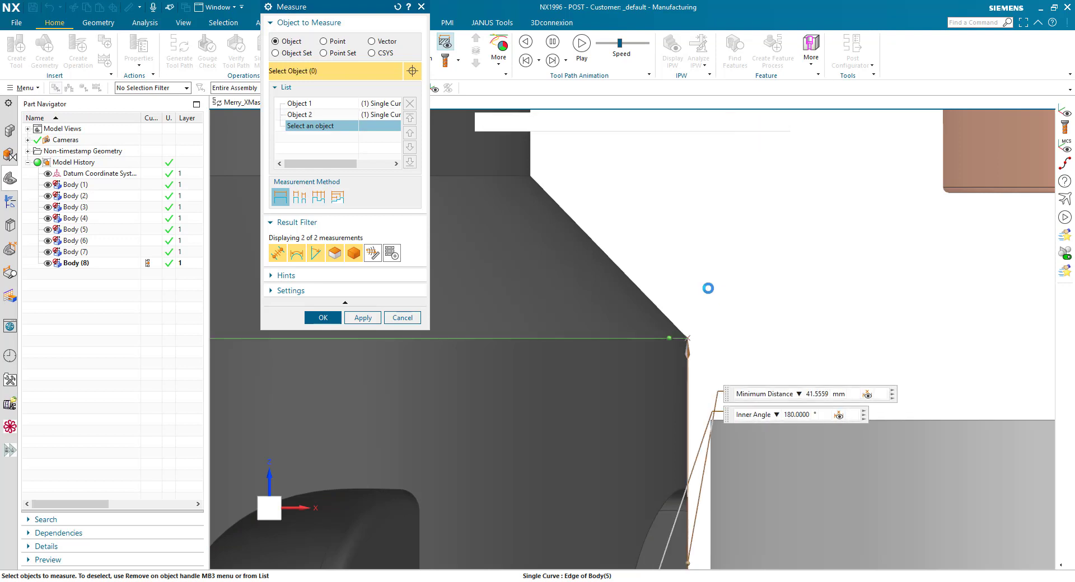
- Copy the measured distance from the insert's lower edge to the cutter body's taper edge and set the tool length to 41.5558
scroll(775, 295, "down", 5)
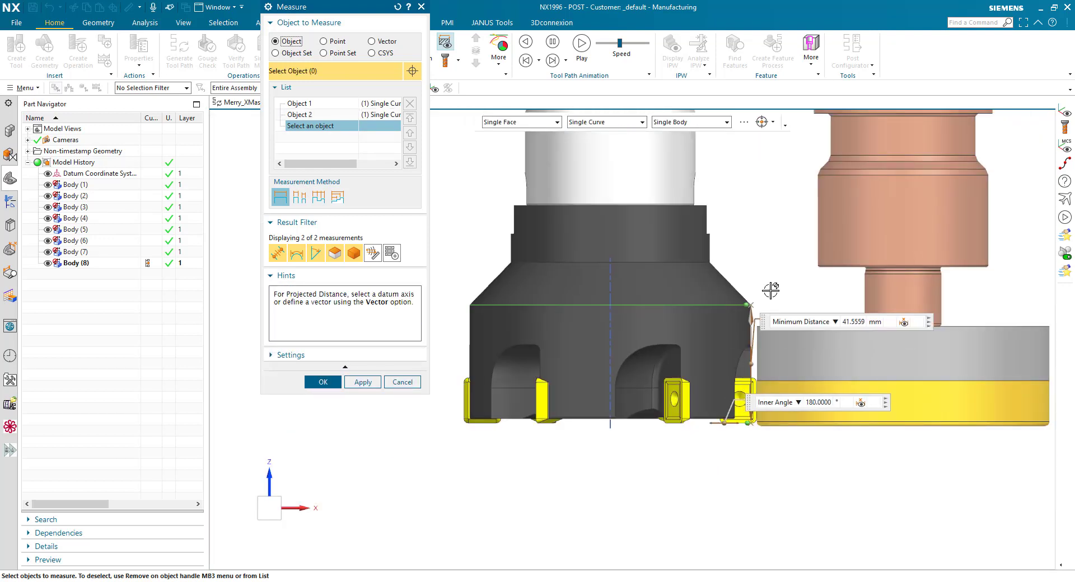
right_click(860, 327)
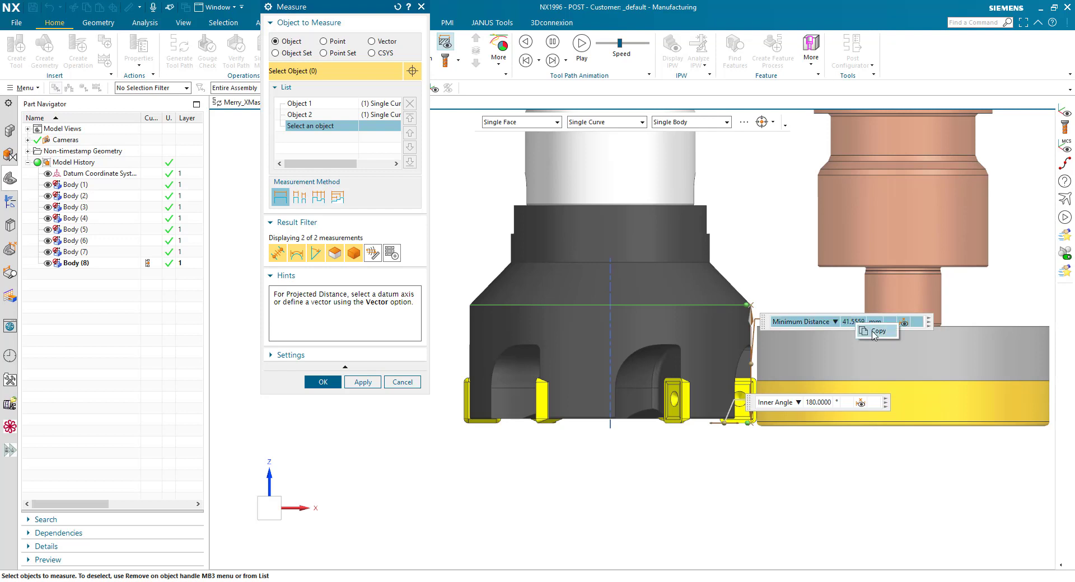
left_click(875, 332)
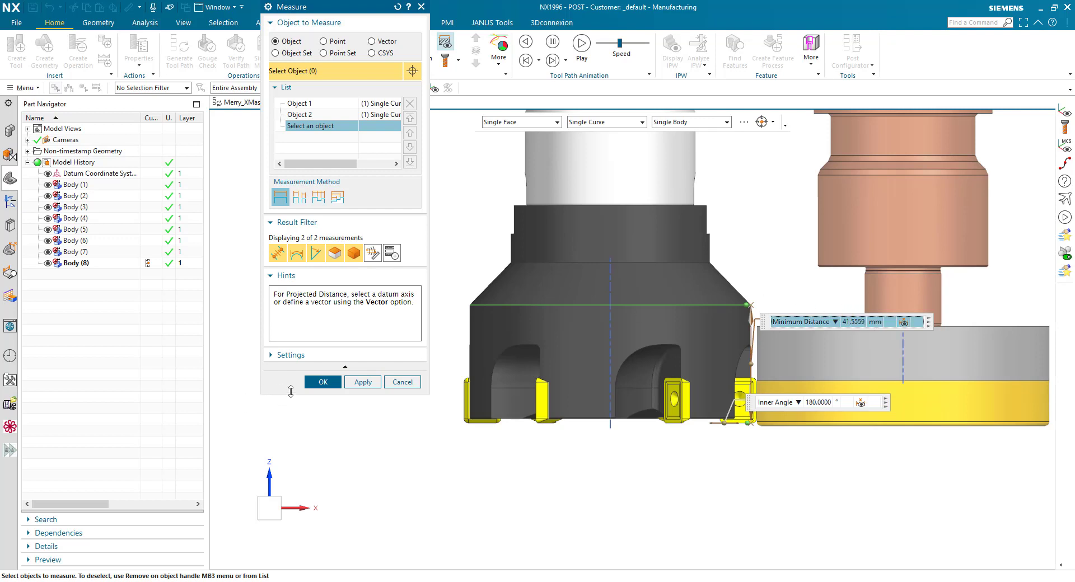
left_click(323, 382)
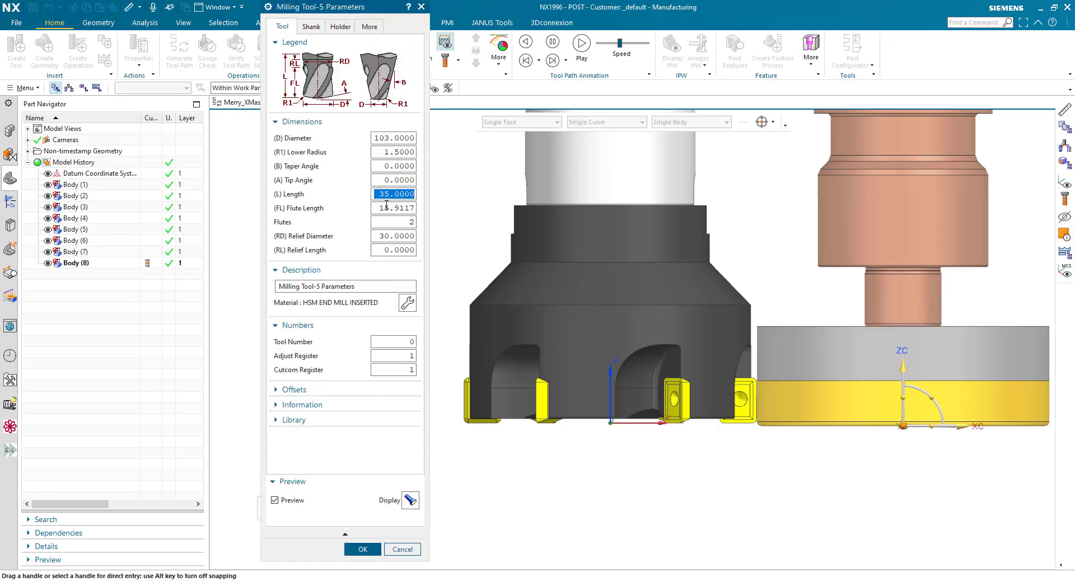
key("ctrl+v")
key("Tab")
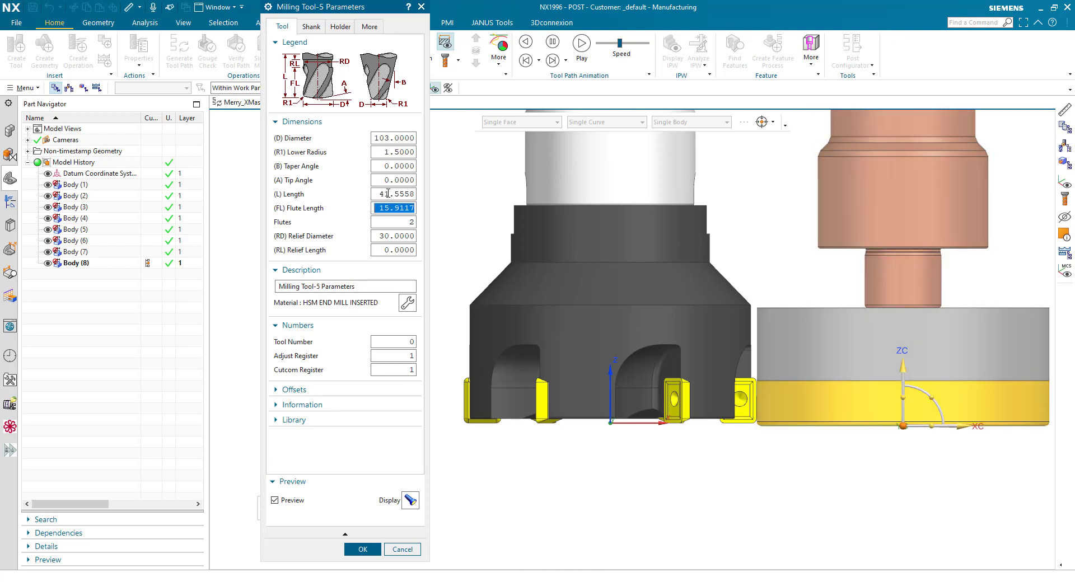
left_click_drag(399, 194, 343, 192)
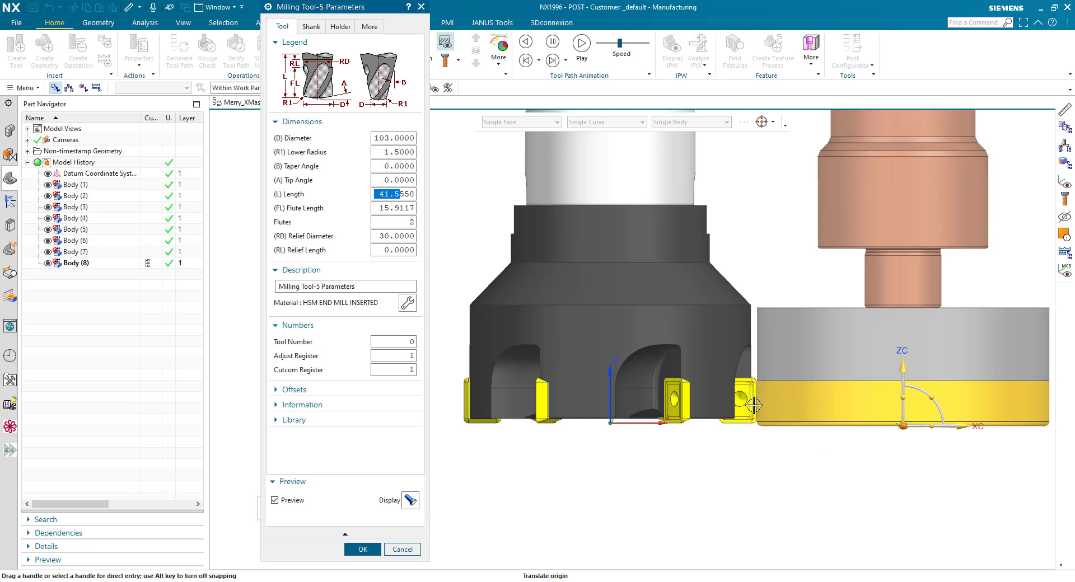
scroll(753, 404, "up", 4)
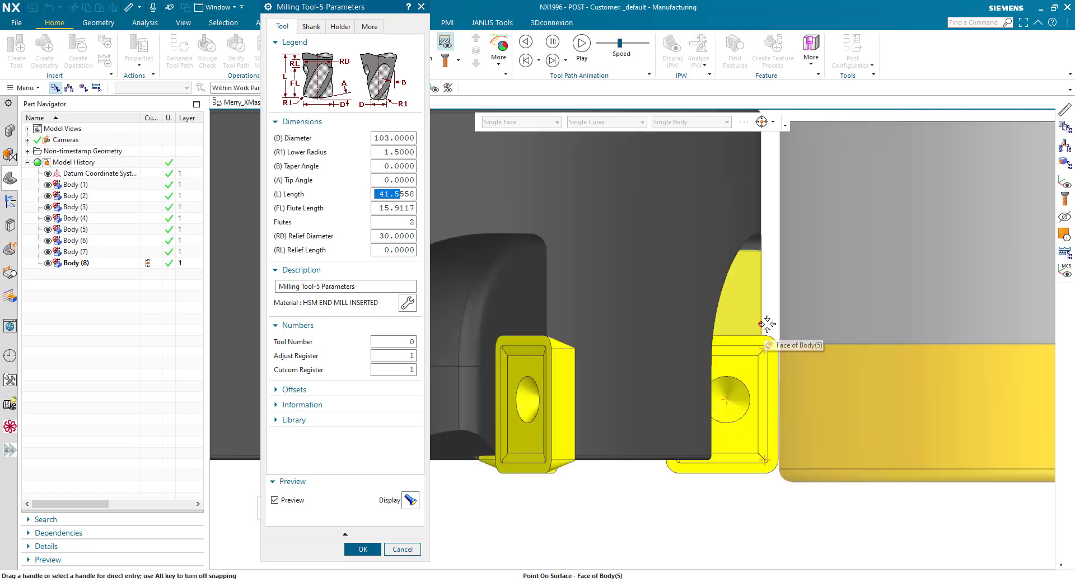
scroll(772, 386, "up", 3)
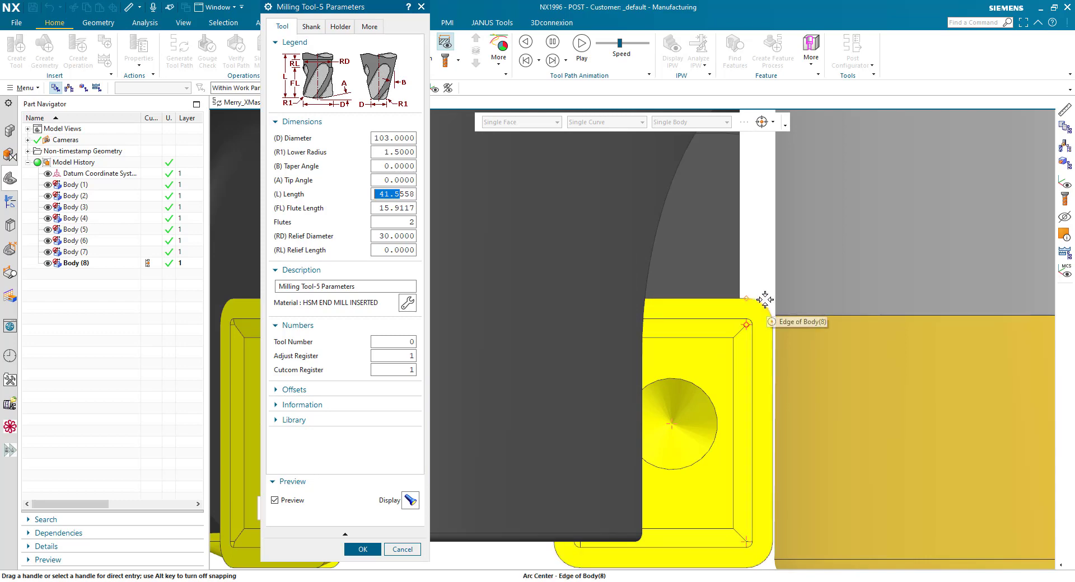
- Check the diameter of the cutter body's lower taper edge and set the tool's relief diameter to 99
scroll(751, 291, "down", 6)
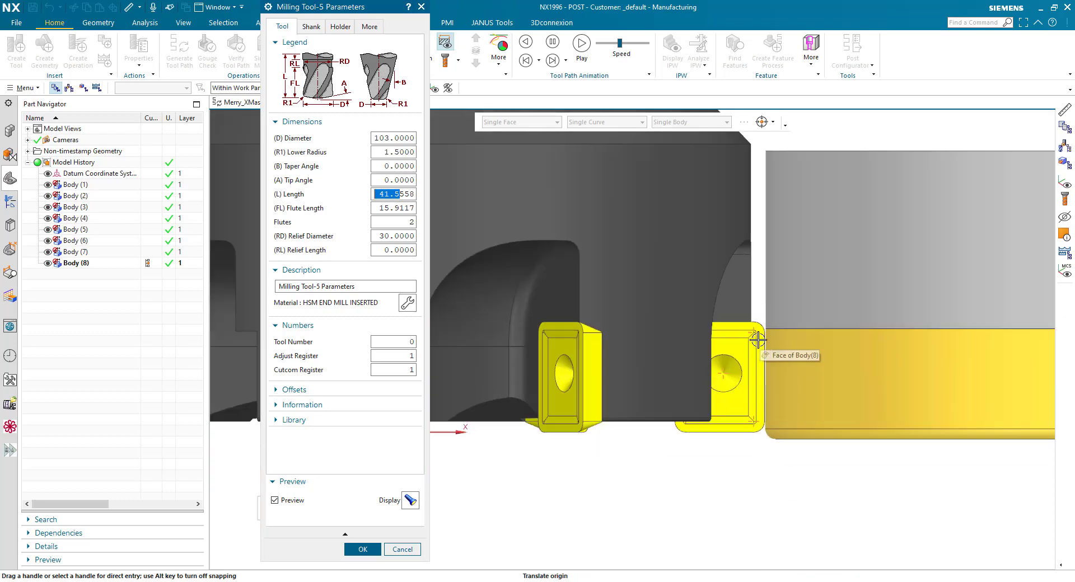
scroll(759, 283, "down", 2)
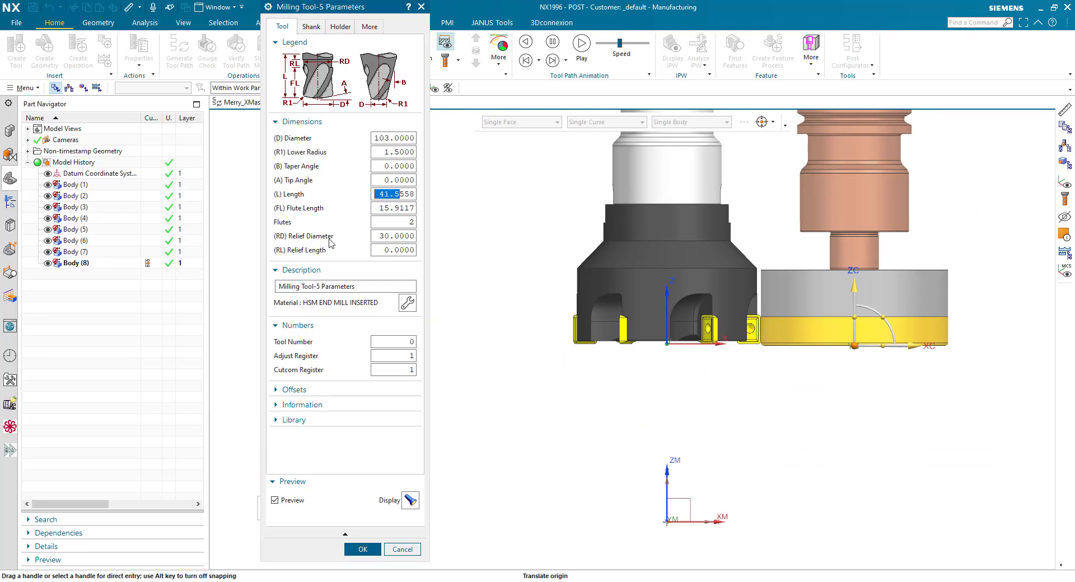
key("Escape")
key("m")
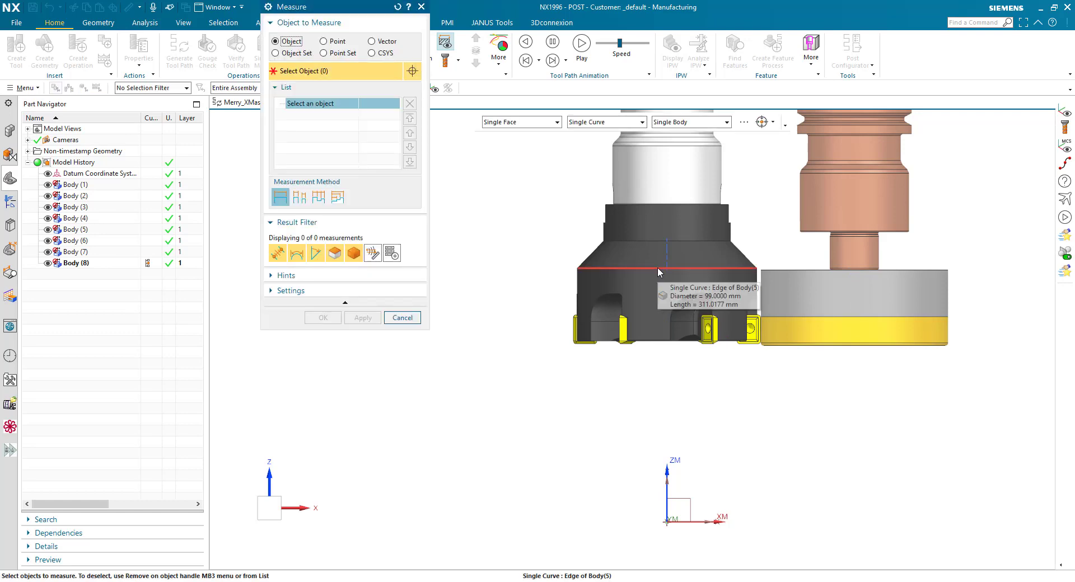
left_click(402, 317)
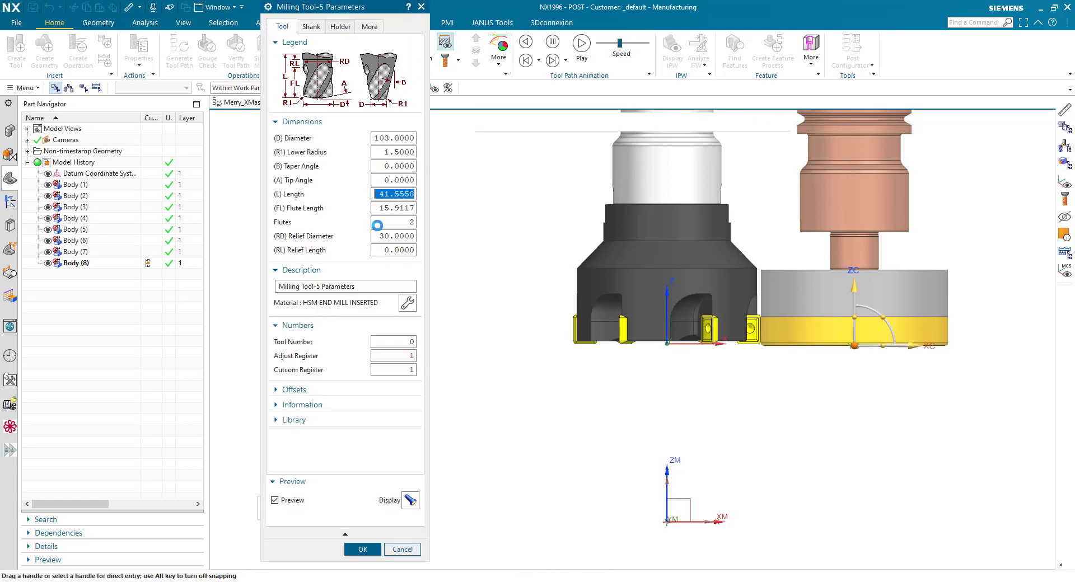
left_click(390, 238)
type("99")
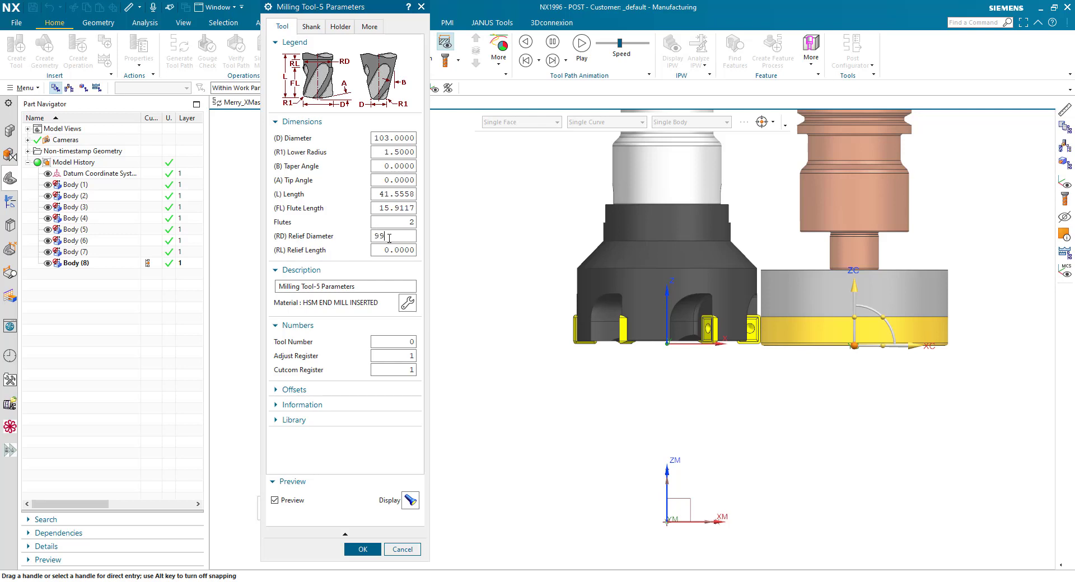
key("Return")
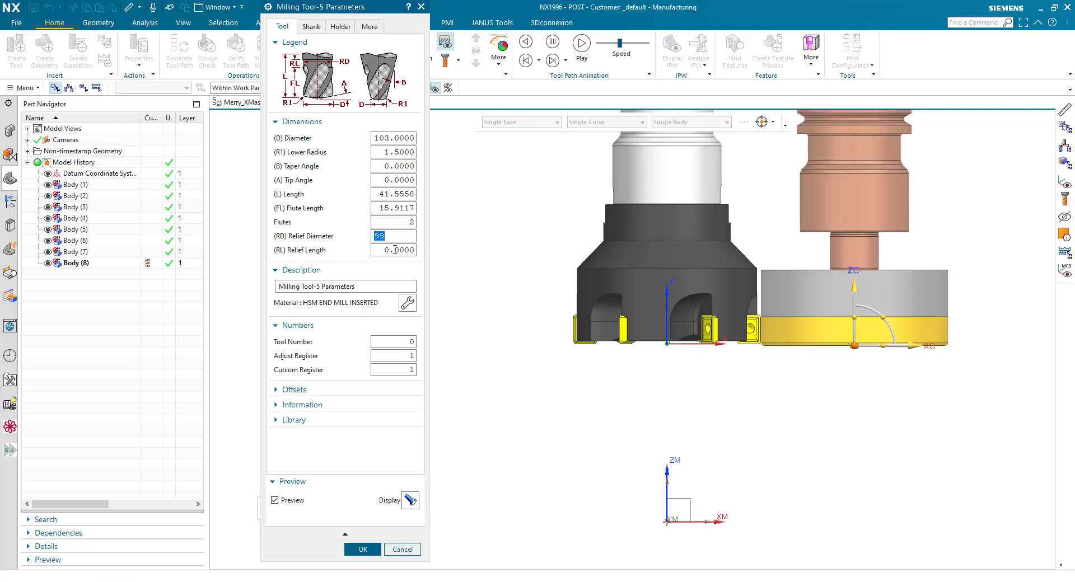
- Measure the distance from the outer insert's upper edge to the body's lower taper edge and paste it as the relief length, 25.6441
middle_click(314, 249)
key("m")
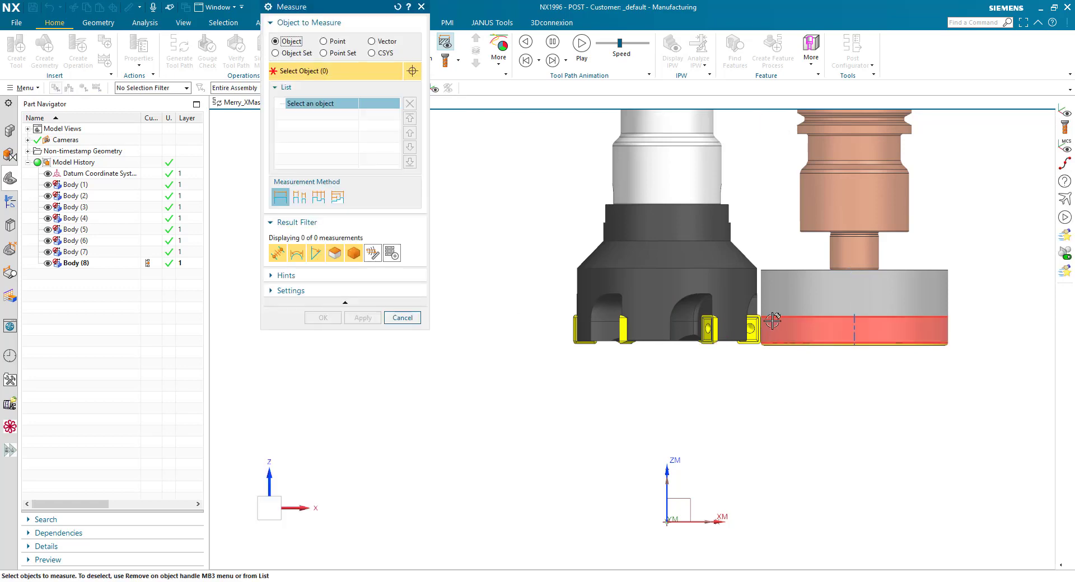
scroll(762, 315, "up", 5)
scroll(762, 315, "up", 2)
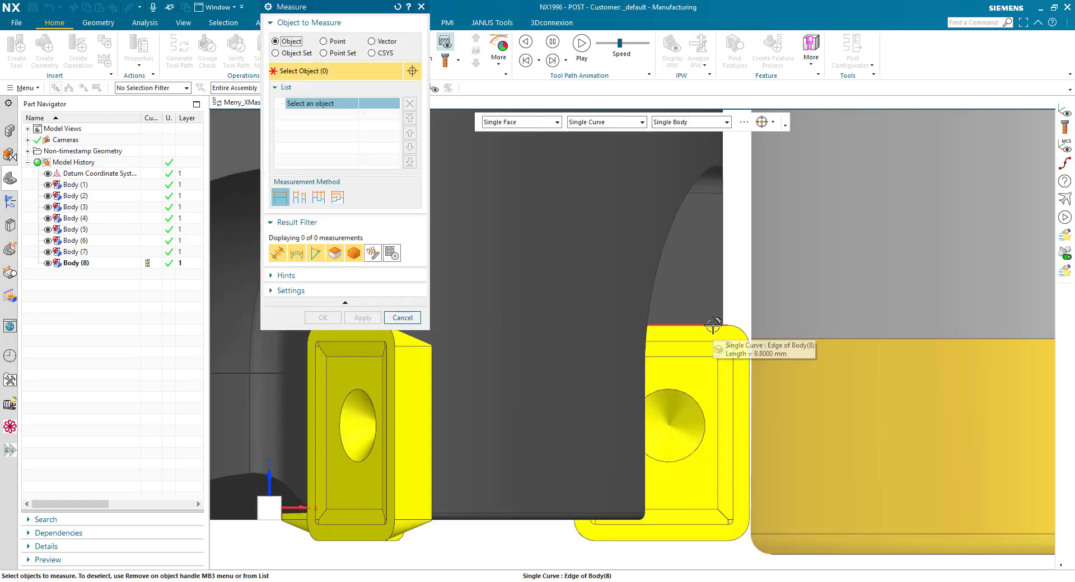
left_click(712, 327)
scroll(731, 421, "down", 5)
scroll(721, 276, "up", 3)
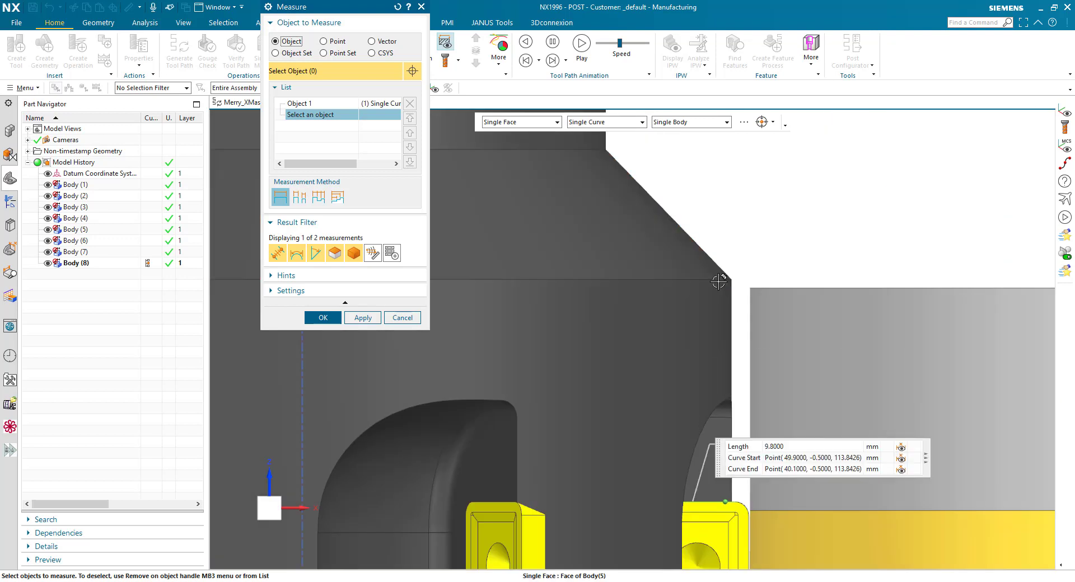
left_click(715, 280)
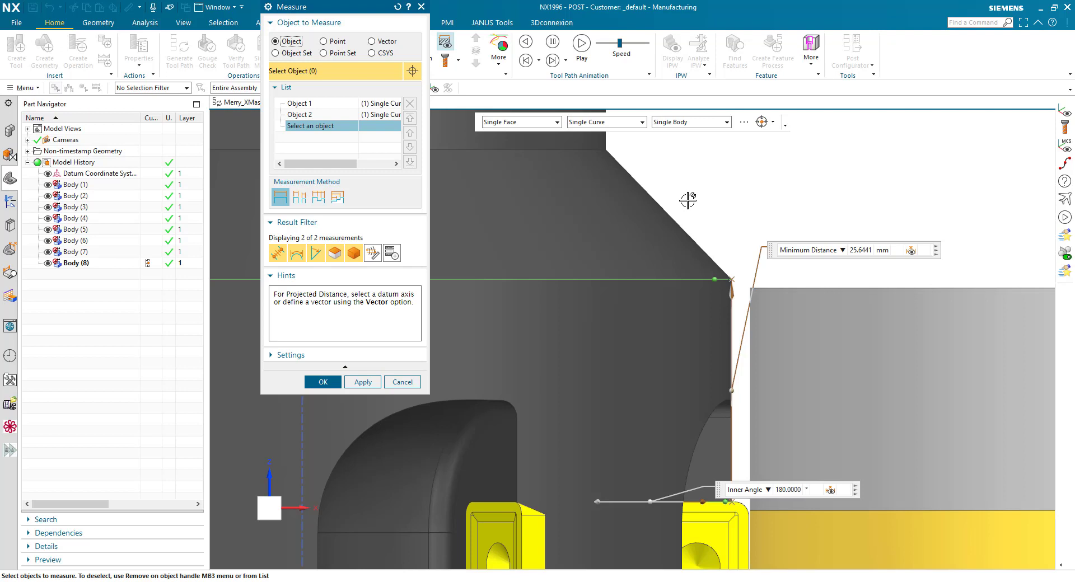
right_click(858, 250)
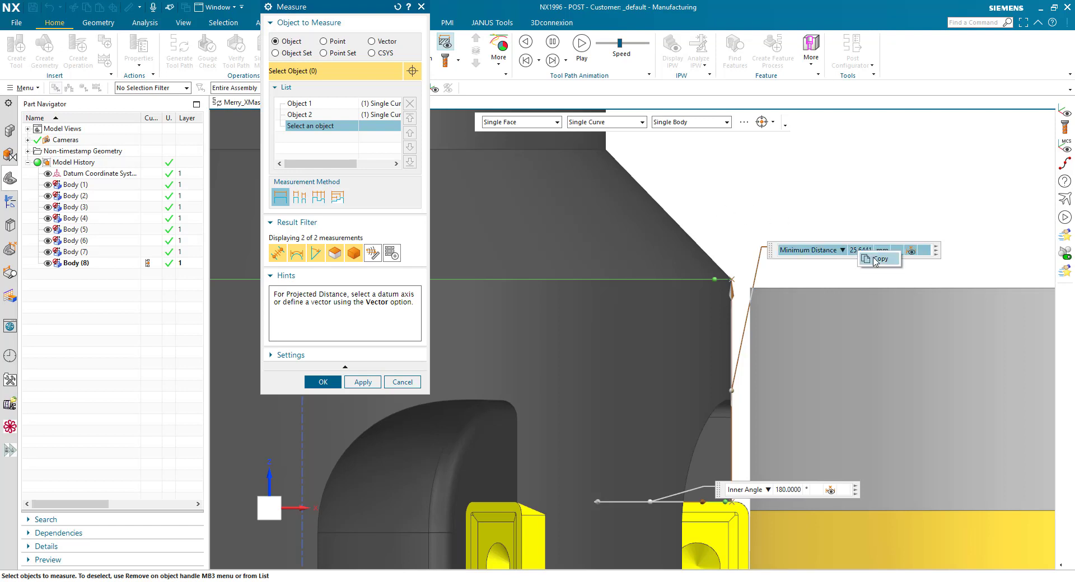
left_click(872, 257)
left_click(331, 385)
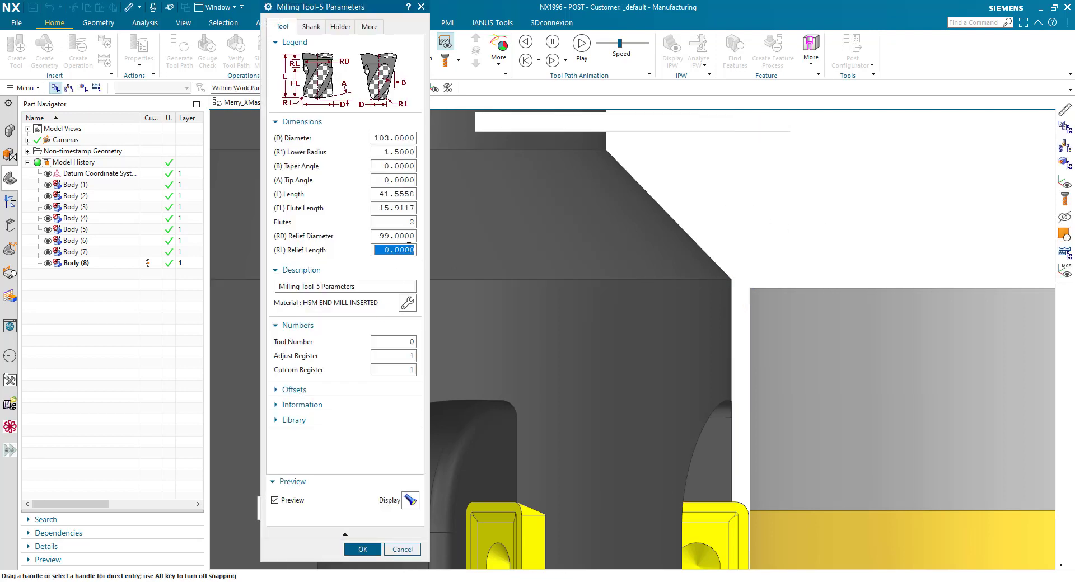
key("ctrl+v")
key("Tab")
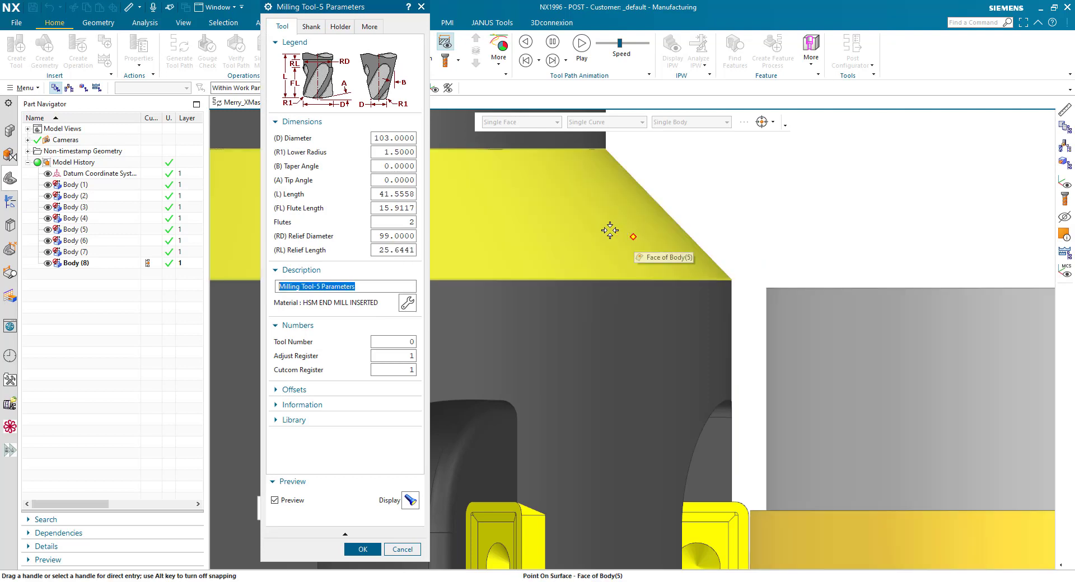
- Move the tool preview along XC over the solid cutter to compare their contours, and move it back beside the cutter
scroll(609, 231, "down", 4)
scroll(806, 275, "down", 3)
scroll(835, 280, "down", 1)
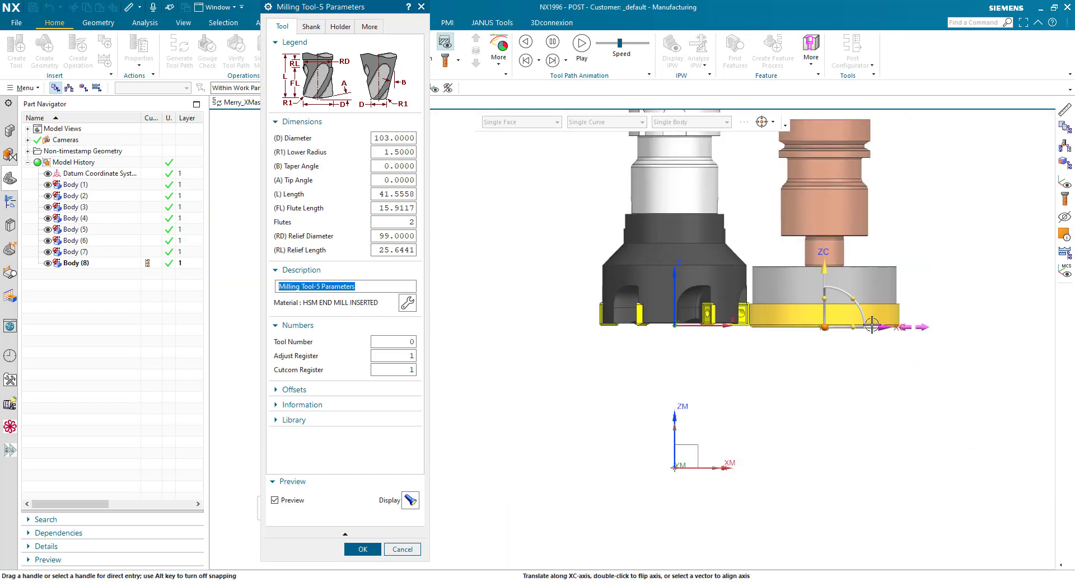
left_click_drag(881, 326, 730, 326)
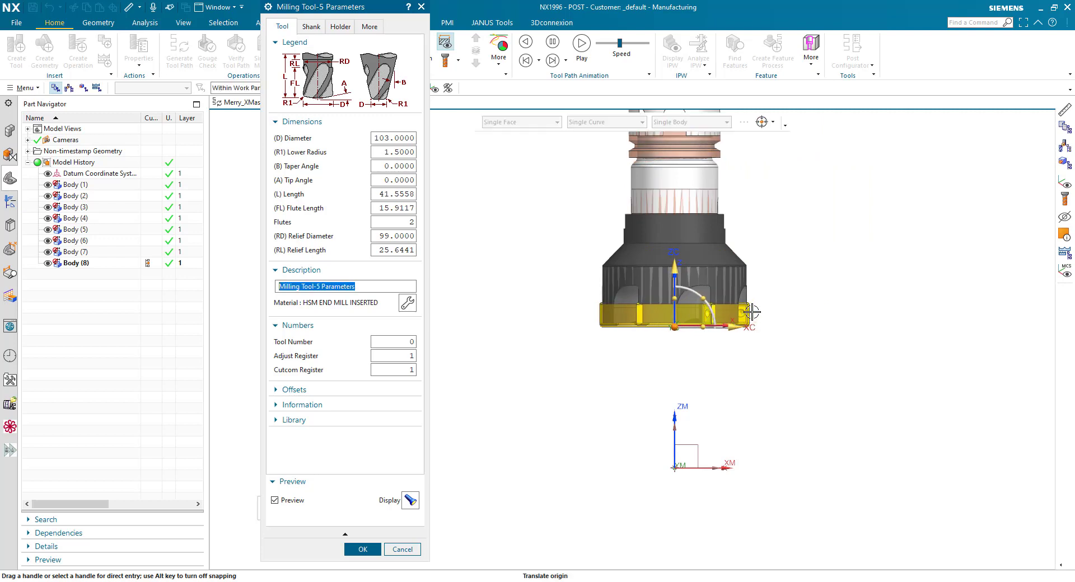
scroll(754, 316, "up", 7)
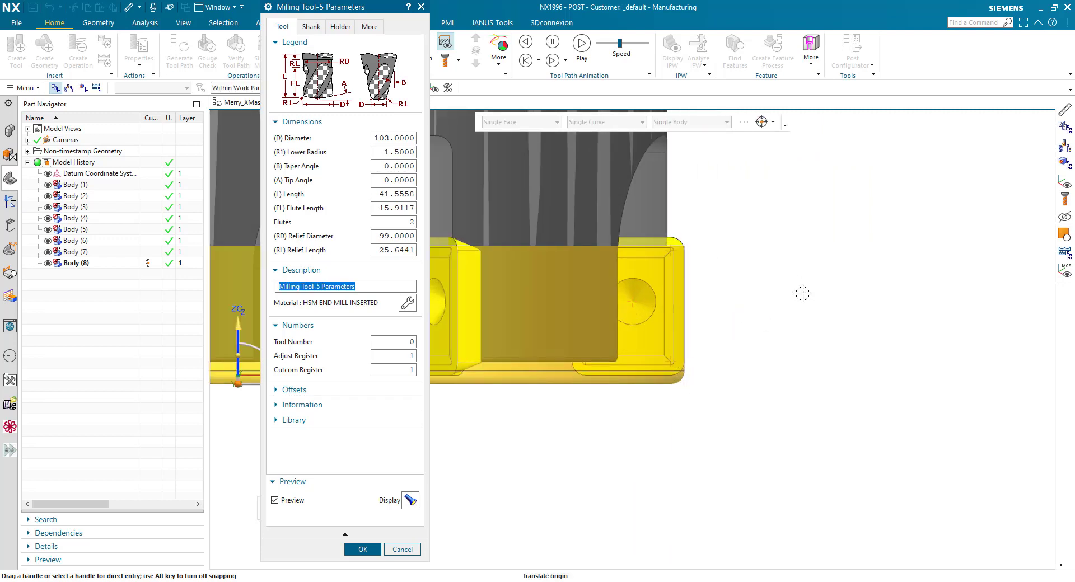
scroll(804, 295, "down", 5)
mouse_move(622, 270)
left_mouse_down()
mouse_move(623, 259)
mouse_move(621, 271)
left_mouse_up()
scroll(763, 290, "up", 6)
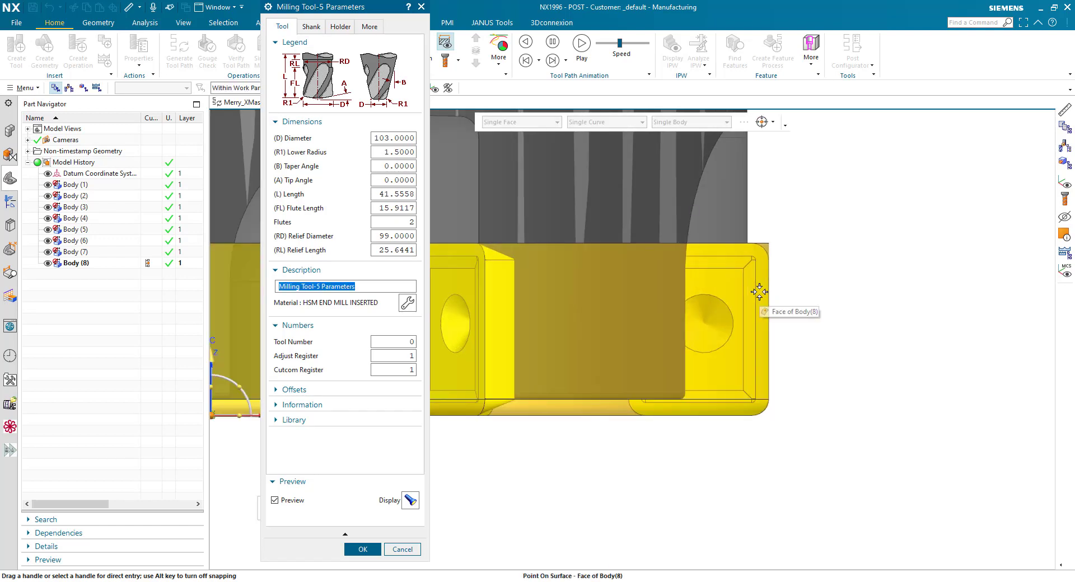
scroll(747, 360, "down", 7)
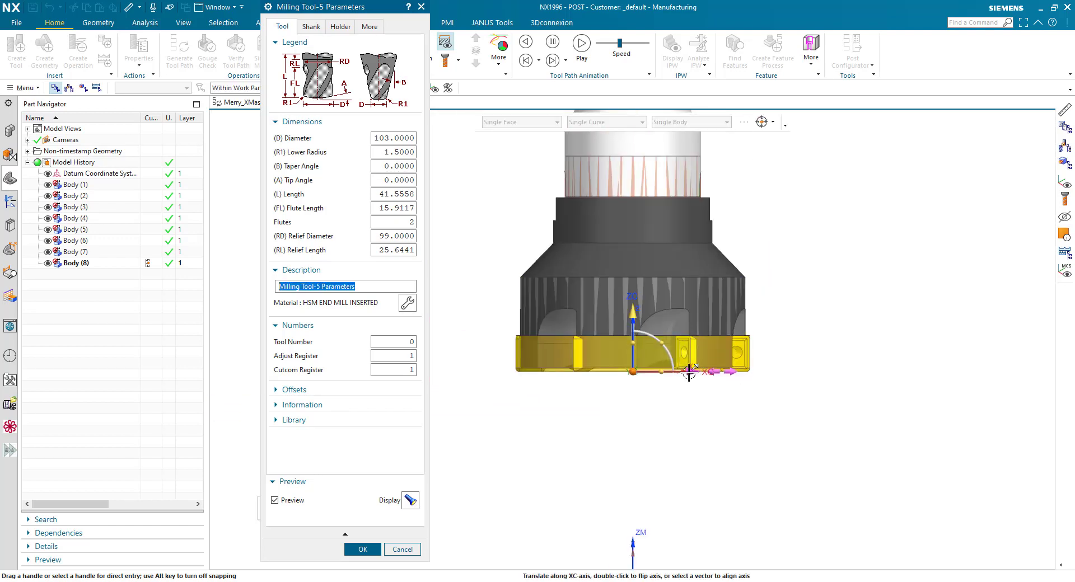
left_click_drag(692, 372, 925, 374)
scroll(762, 238, "up", 3)
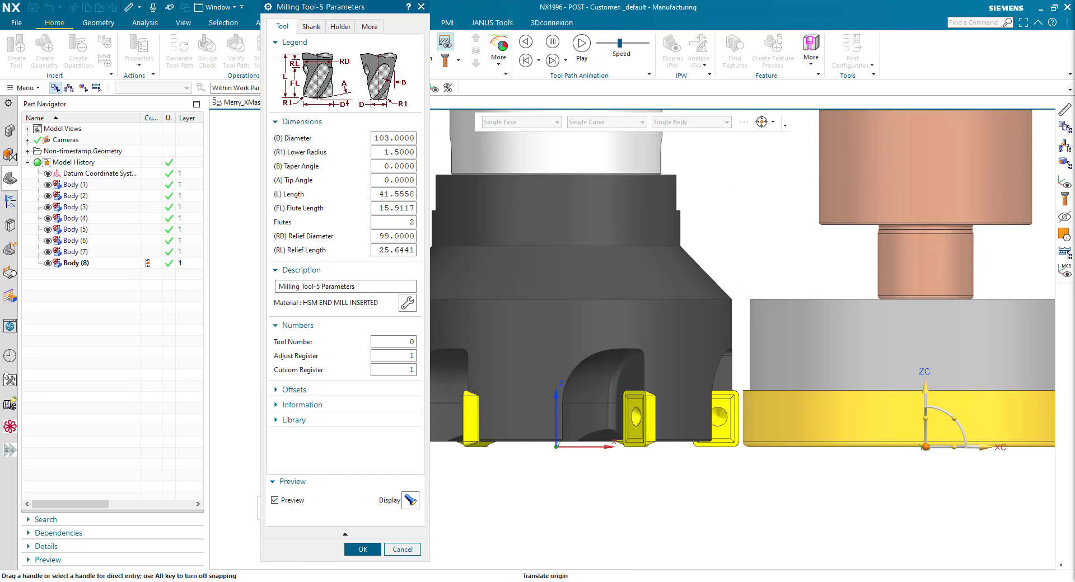
- Enable the shank definition and set the shank diameter to 70, matching the cutter body's upper taper edge
left_click(311, 27)
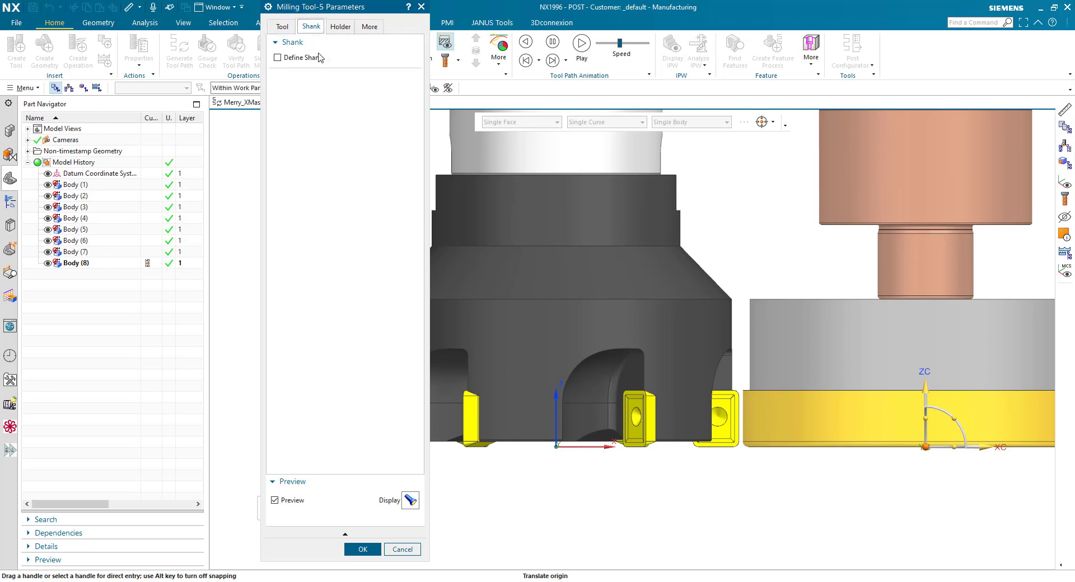
left_click(277, 58)
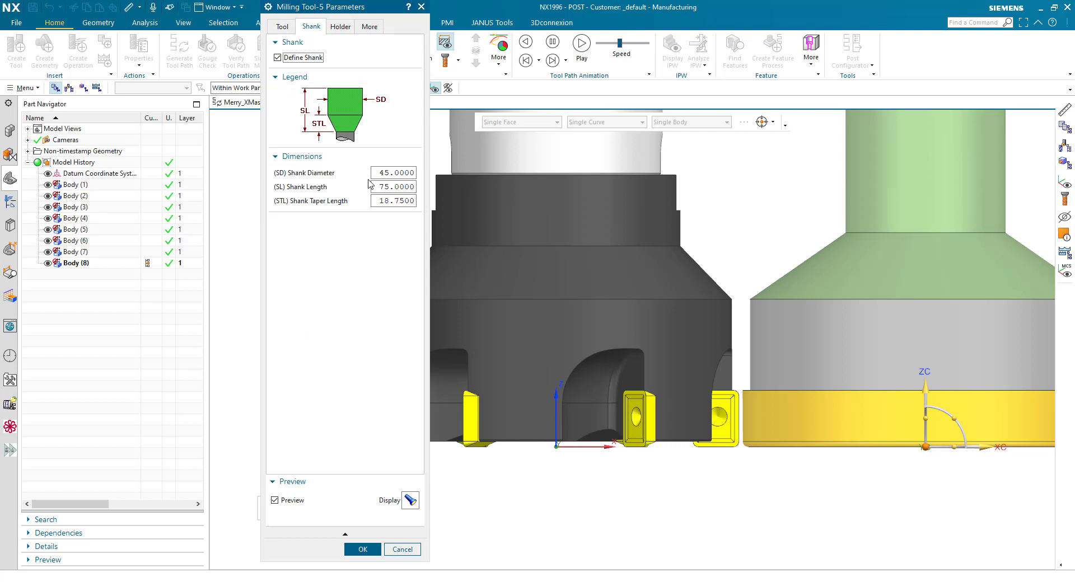
middle_click(490, 208)
key("m")
middle_click_drag(700, 225, 641, 271)
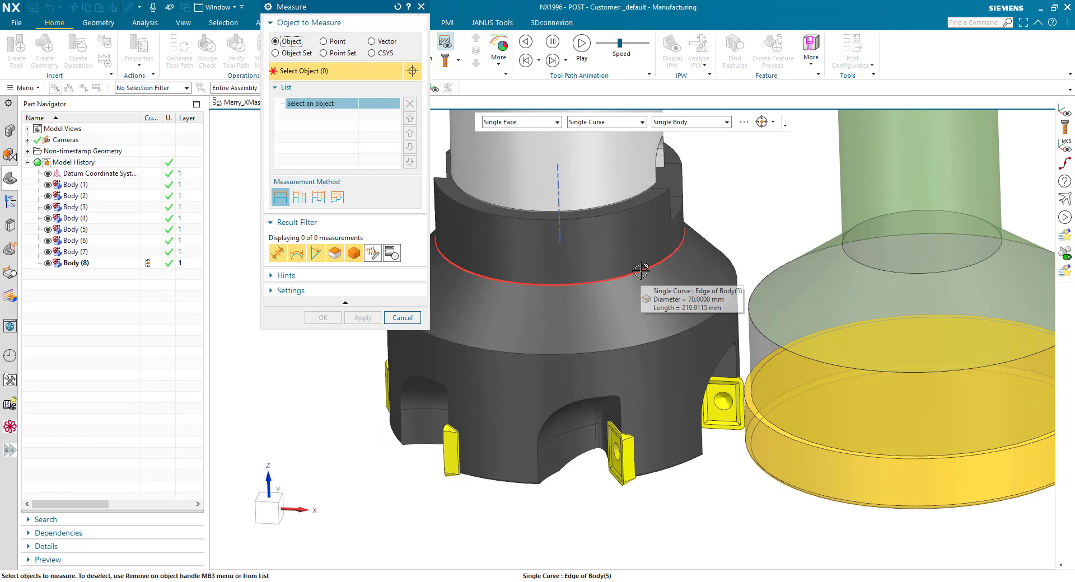
left_click(407, 318)
double_click(383, 173)
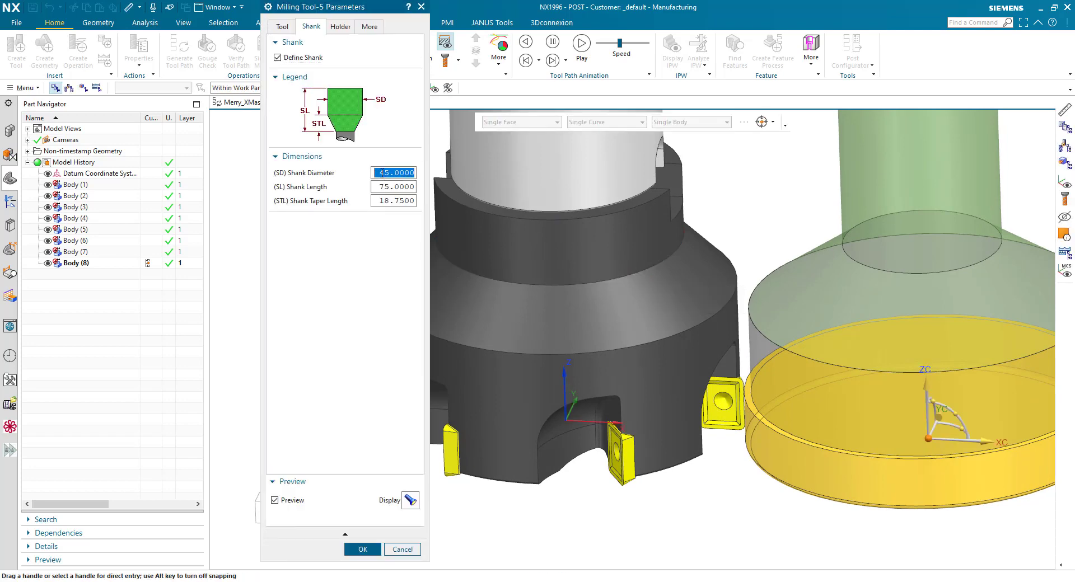
type("70")
key("Tab")
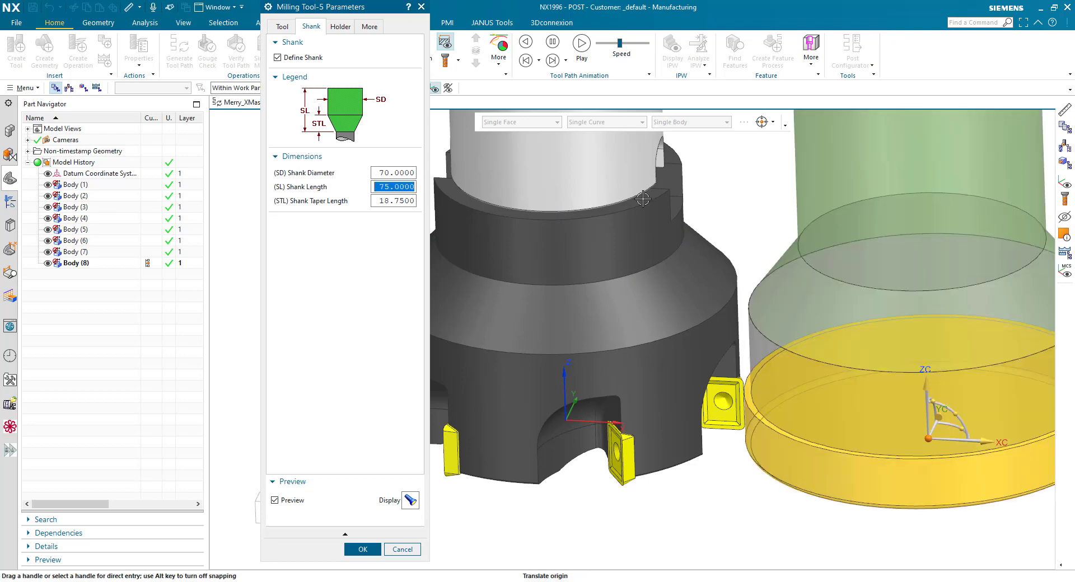
- Measure the axial projected distance from the lower taper edge to the collar's upper face and paste it as the shank length, 35
scroll(797, 222, "down", 2)
scroll(519, 192, "up", 3)
key("m")
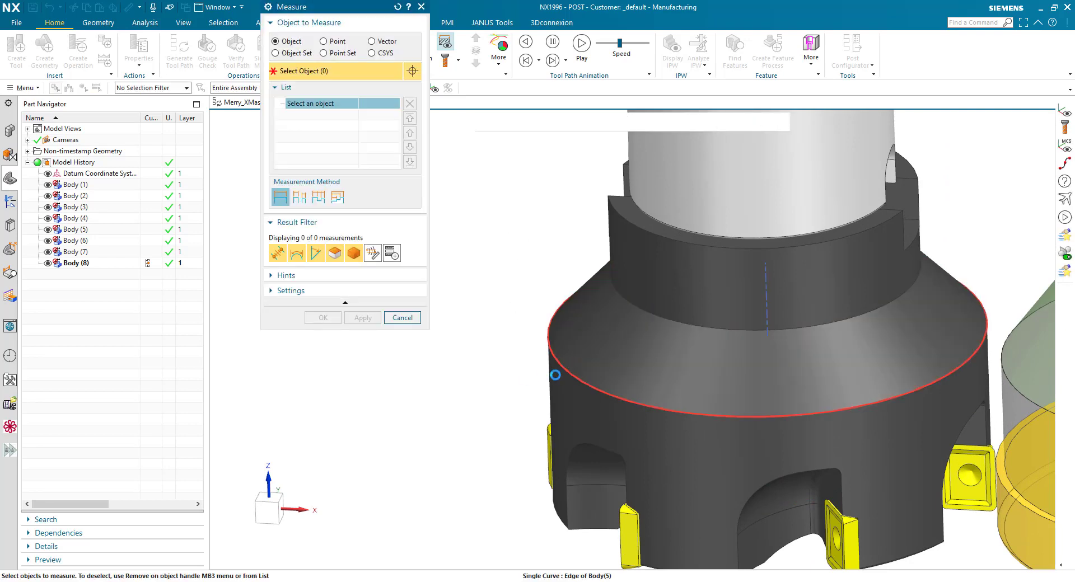
left_click(567, 370)
left_click(625, 209)
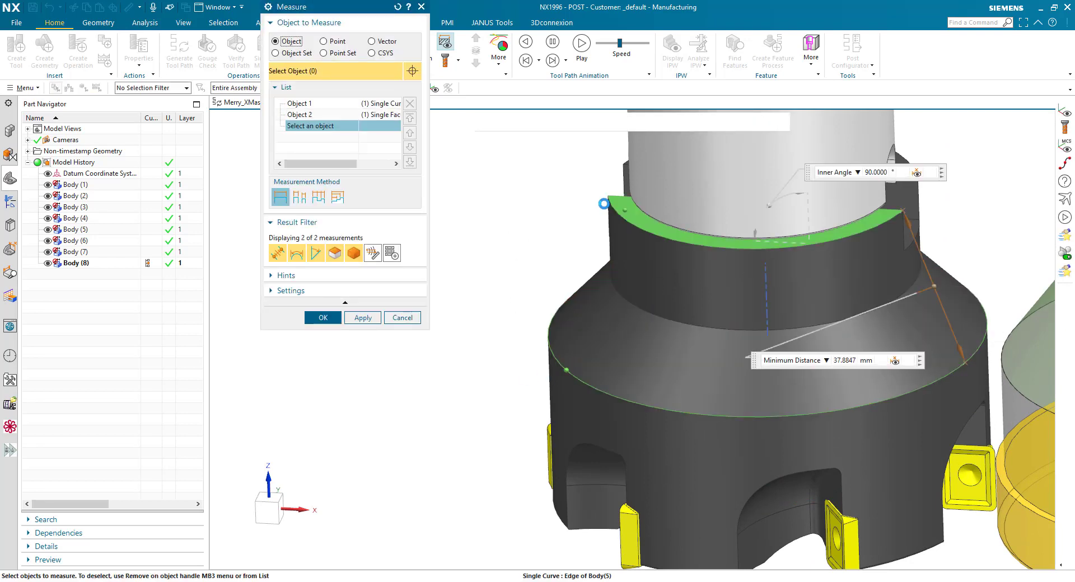
left_click(372, 42)
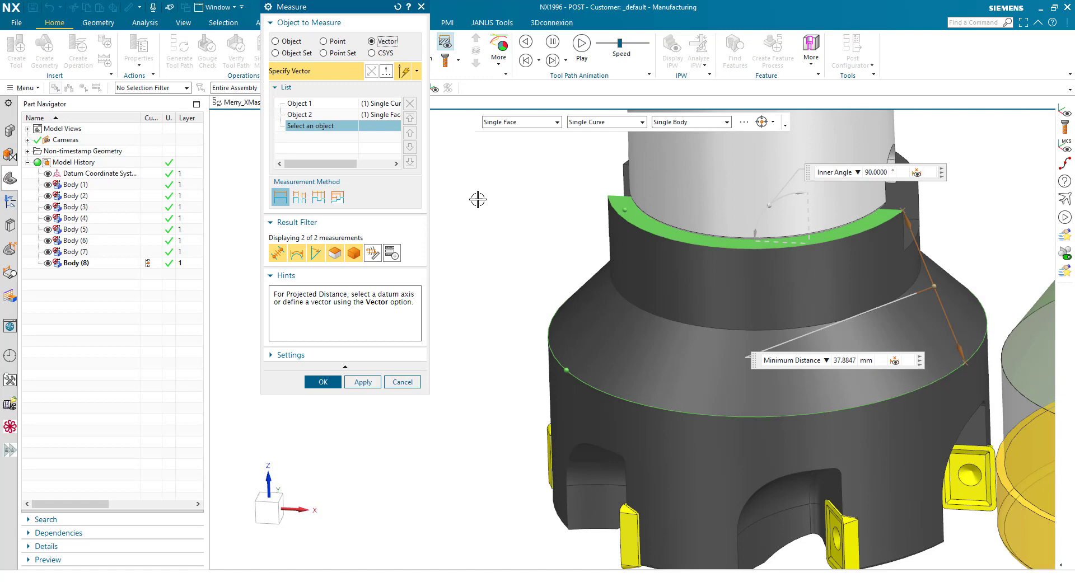
left_click(631, 305)
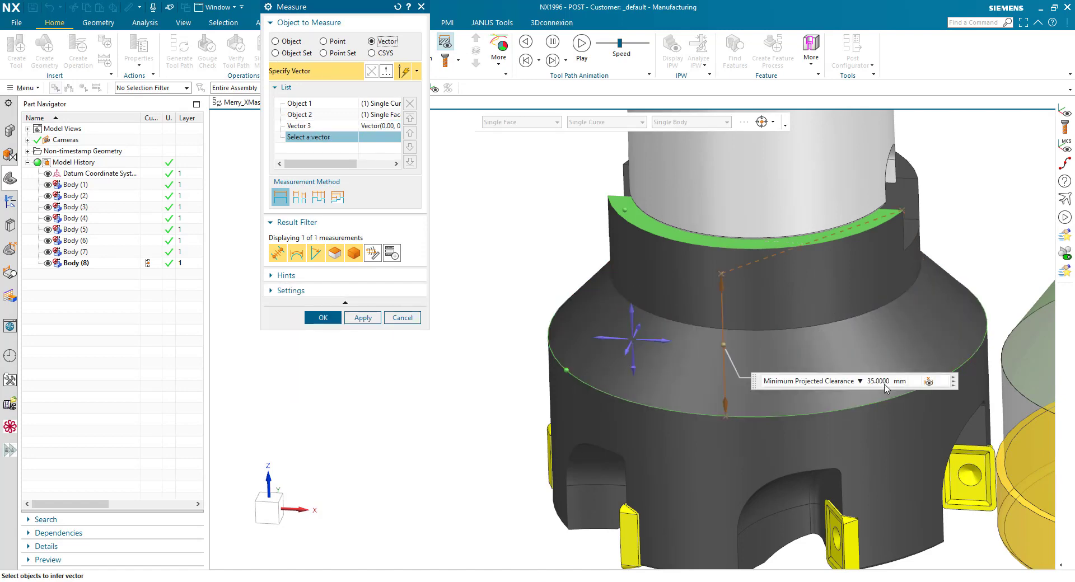
right_click(874, 381)
left_click(894, 390)
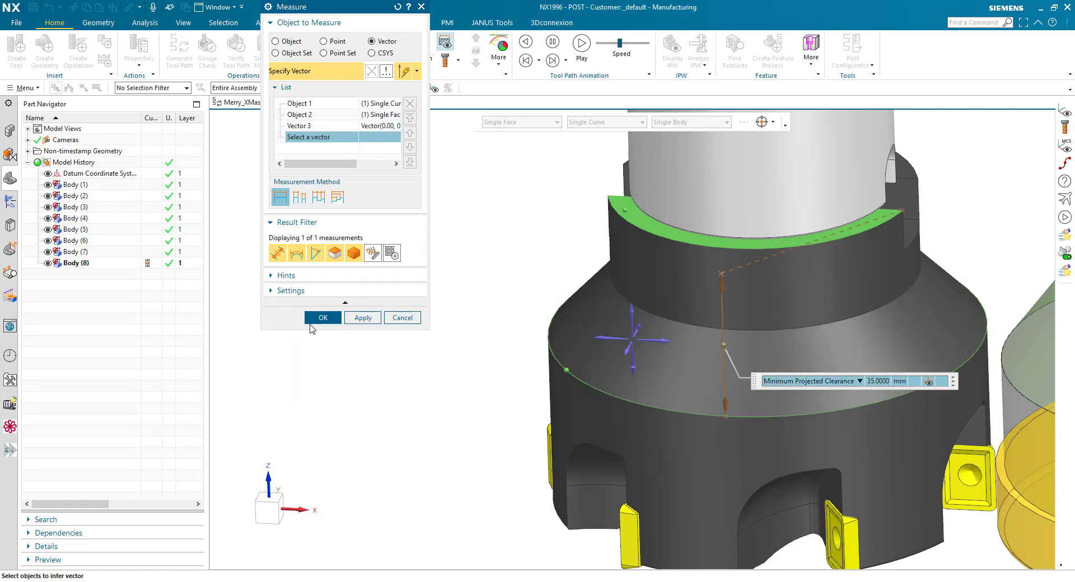
left_click(317, 317)
key("ctrl+v")
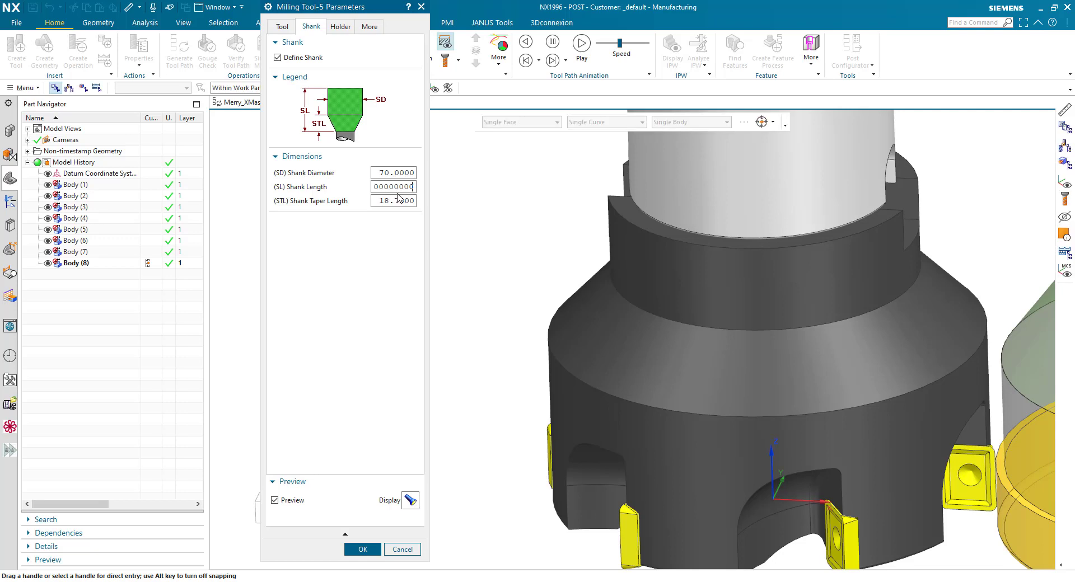
key("Tab")
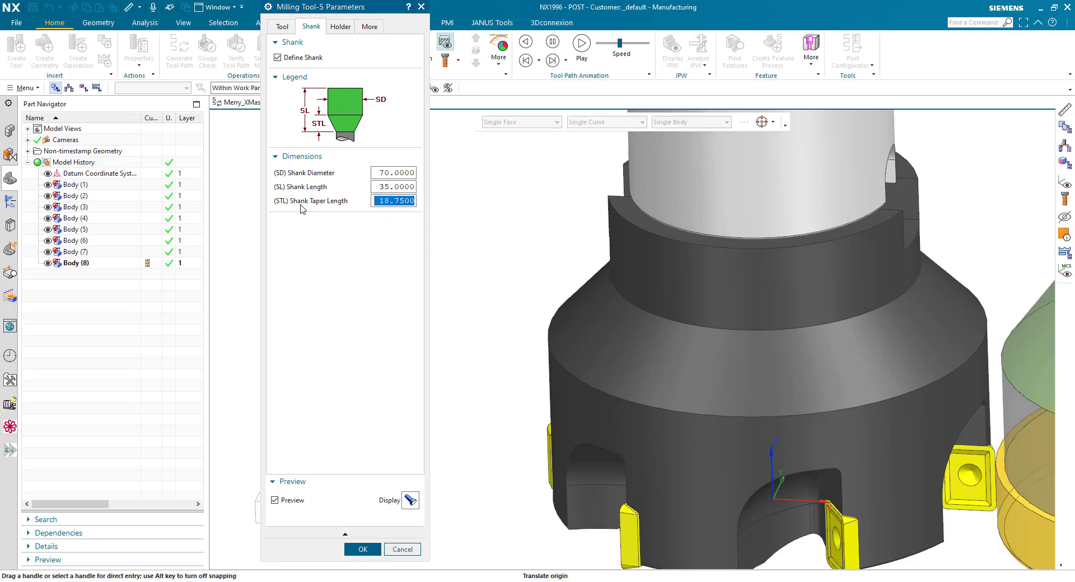
- Measure the axial projected distance between the body's lower and upper taper edges and set the shank taper length to 15
key("ctrl+shift+m")
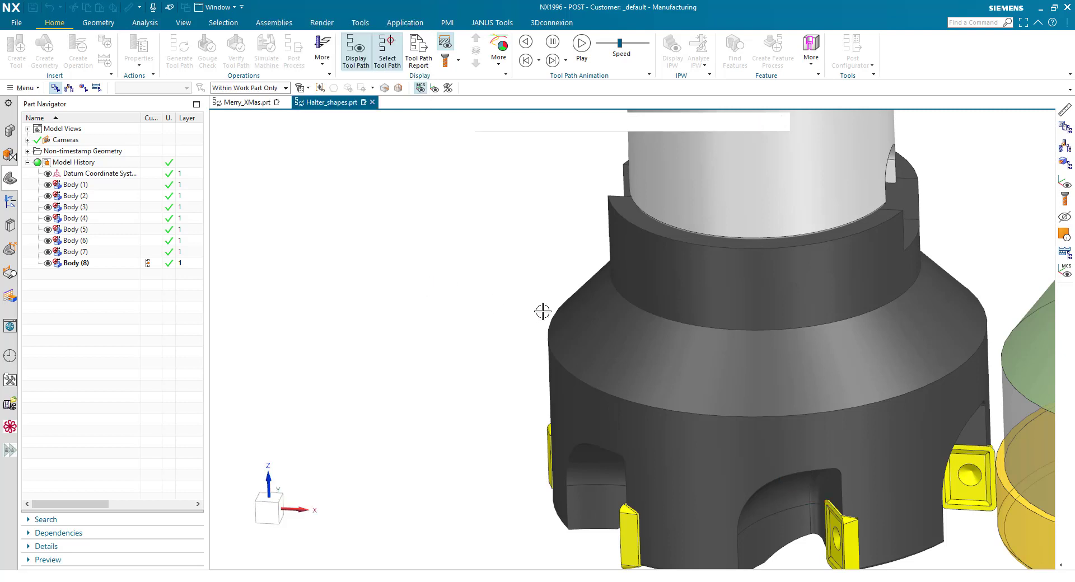
left_click(275, 41)
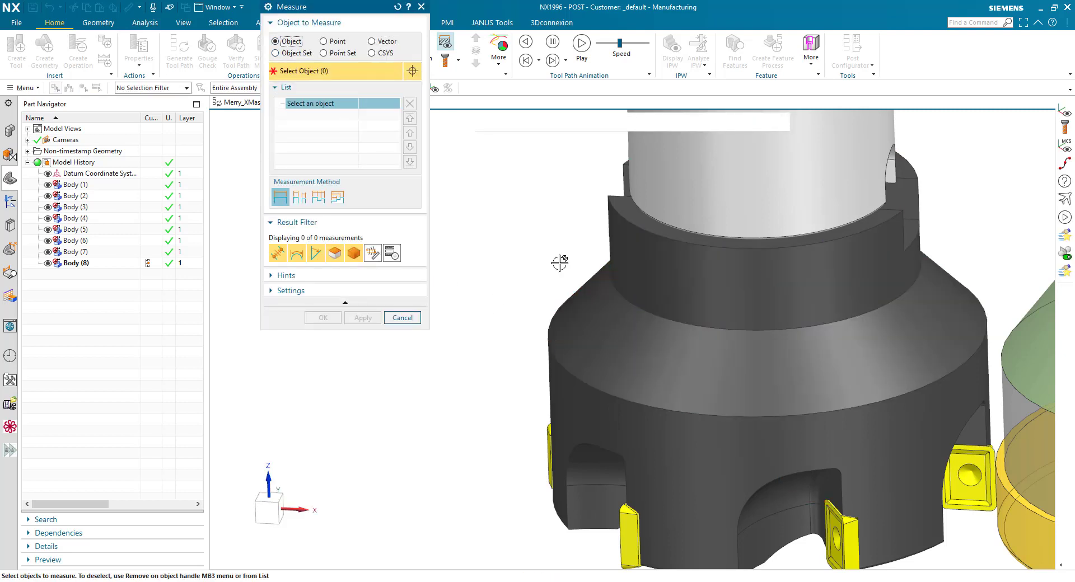
left_click(566, 370)
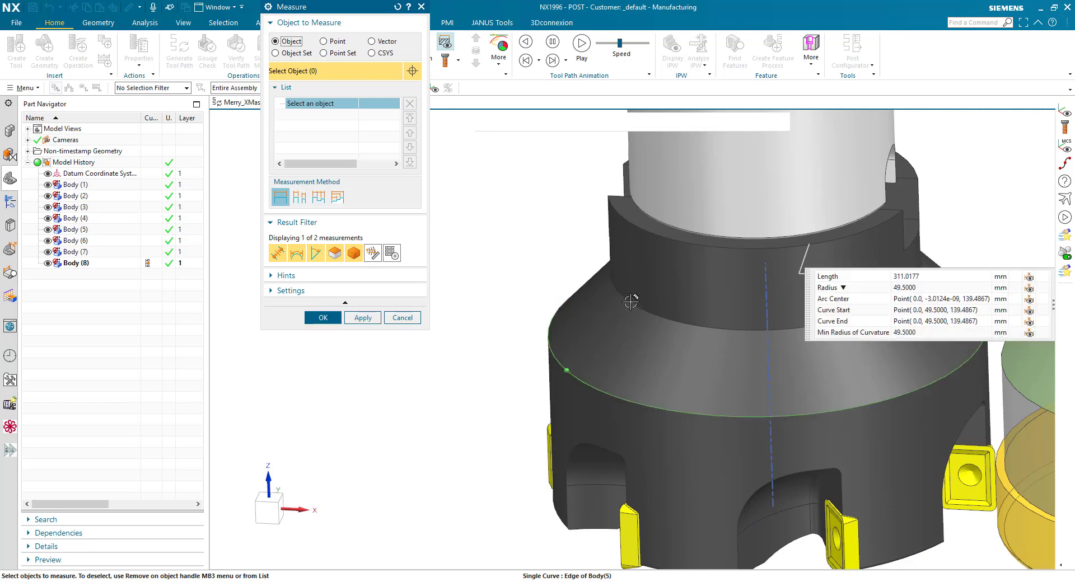
left_click(631, 301)
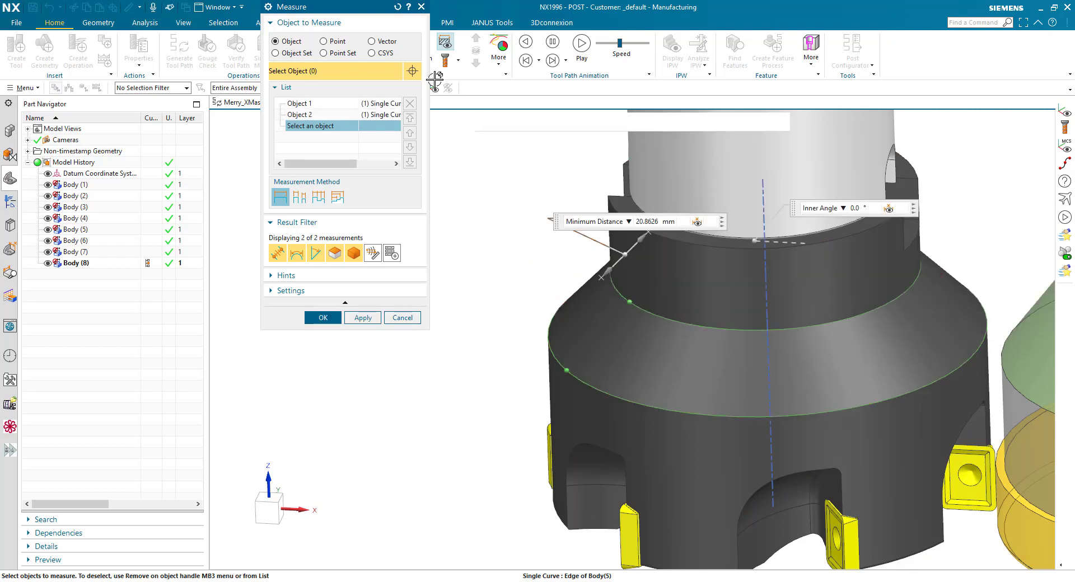
left_click(632, 313)
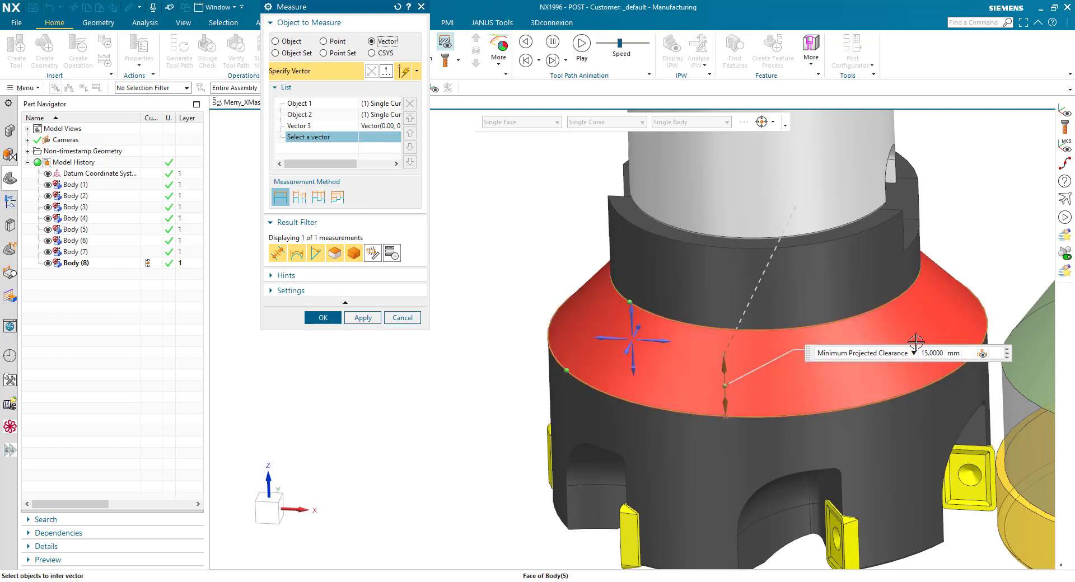
left_click(329, 320)
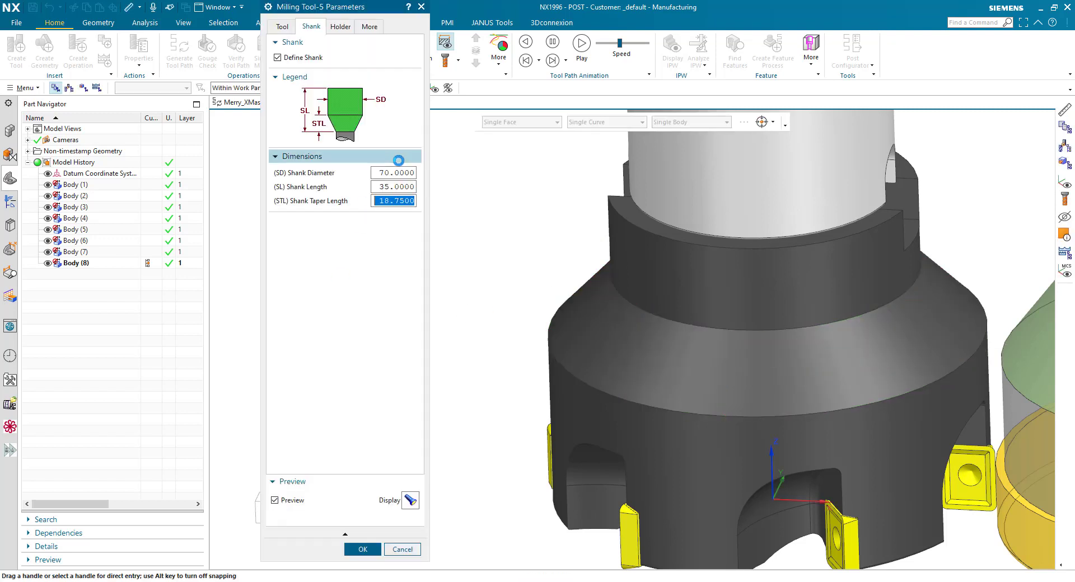
type("15")
key("Return")
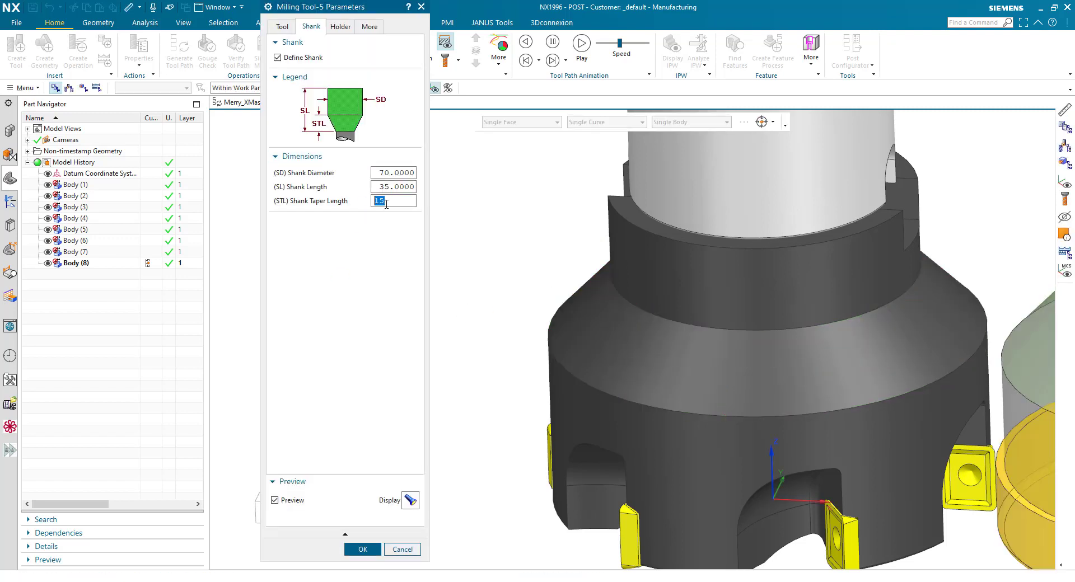
- Nudge the tool preview along XC slightly farther from the solid cutter in a straight front view
scroll(523, 223, "down", 5)
key("F8")
scroll(529, 217, "up", 2)
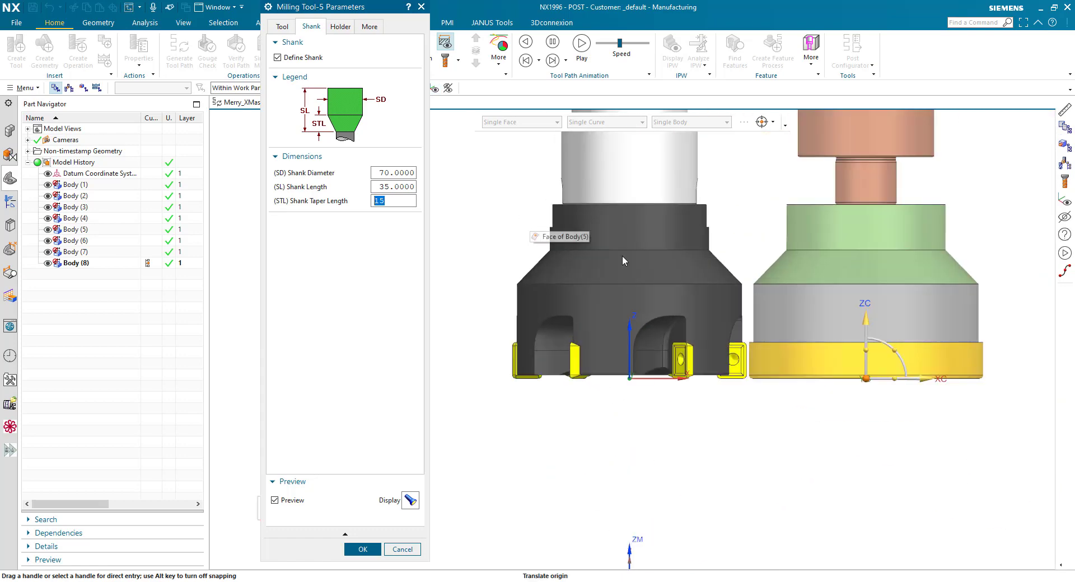
mouse_move(927, 382)
left_mouse_down()
mouse_move(678, 383)
mouse_move(934, 384)
left_mouse_up()
middle_click_drag(772, 172, 762, 284, "shift")
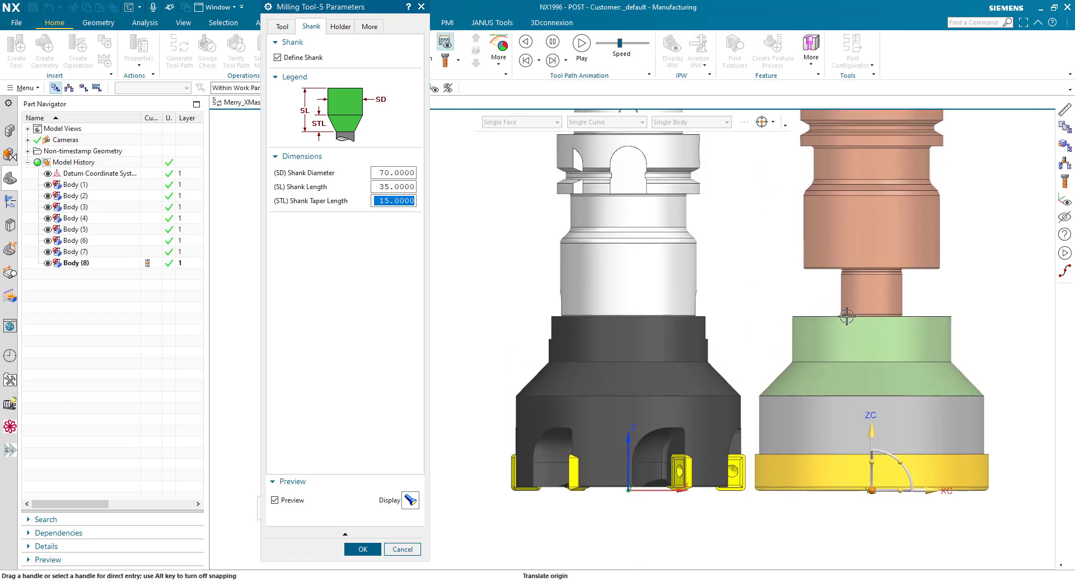
- With the holder parameters displayed, measure the distance between the shank preview's upper face and the wide holder section's lower face
left_click(365, 34)
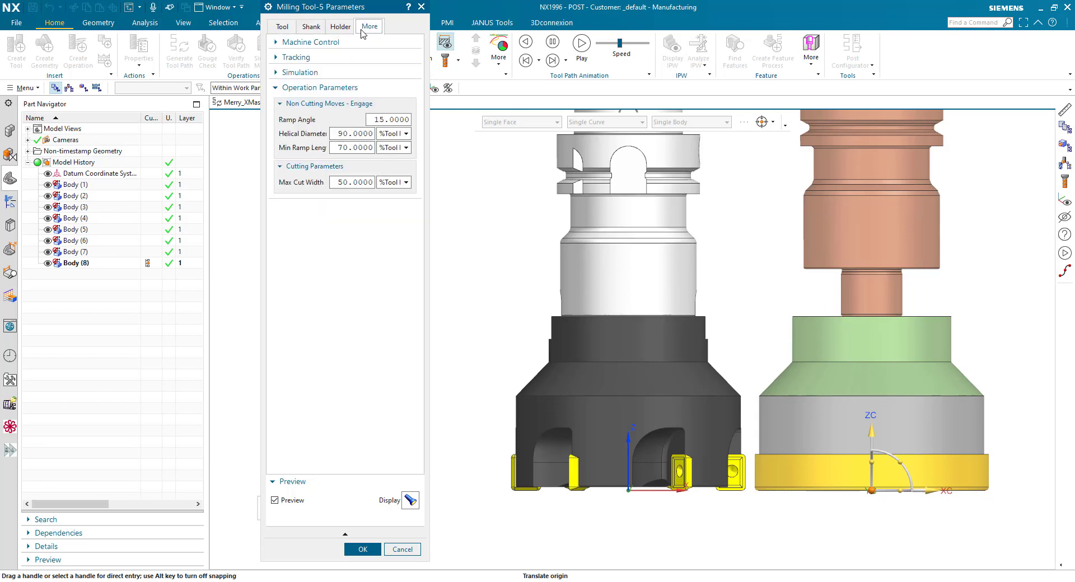
left_click(340, 26)
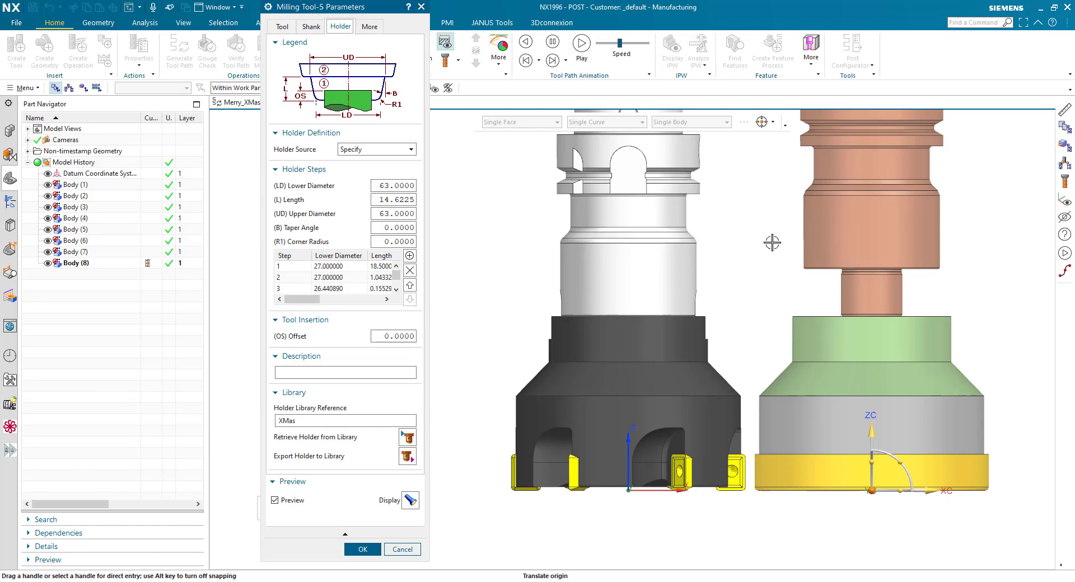
middle_click_drag(772, 242, 776, 275)
middle_click_drag(776, 275, 720, 280, "shift")
key("Escape")
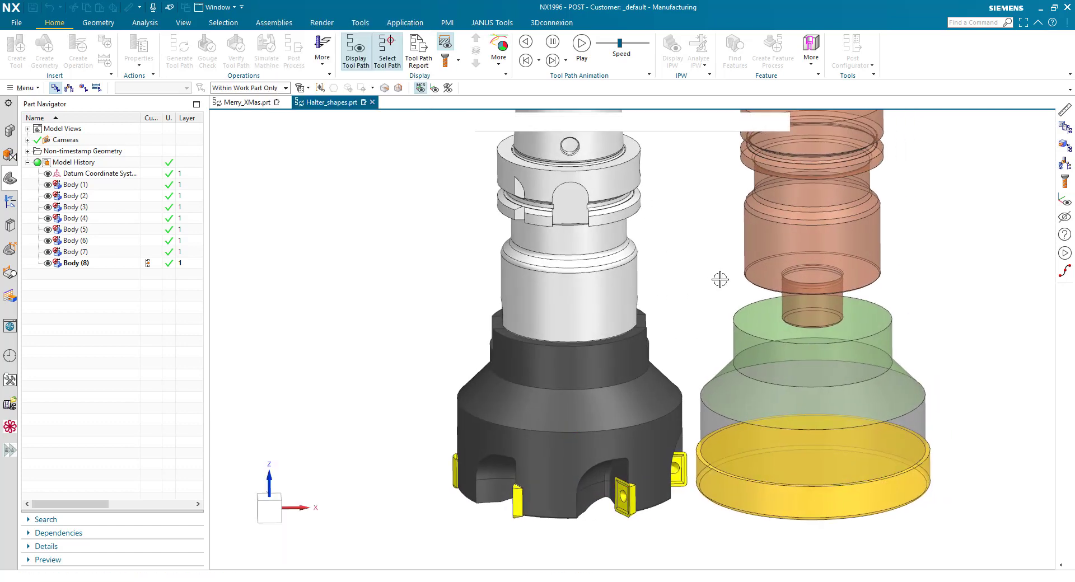
left_click(300, 45)
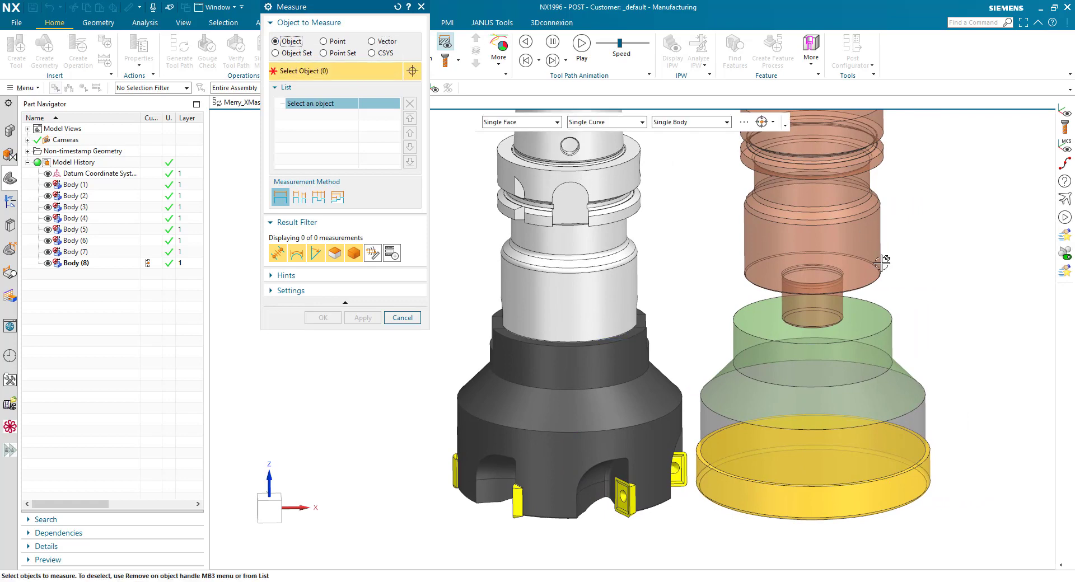
left_click(748, 320)
middle_click_drag(899, 369, 889, 325)
scroll(775, 300, "up", 3)
left_click(775, 301)
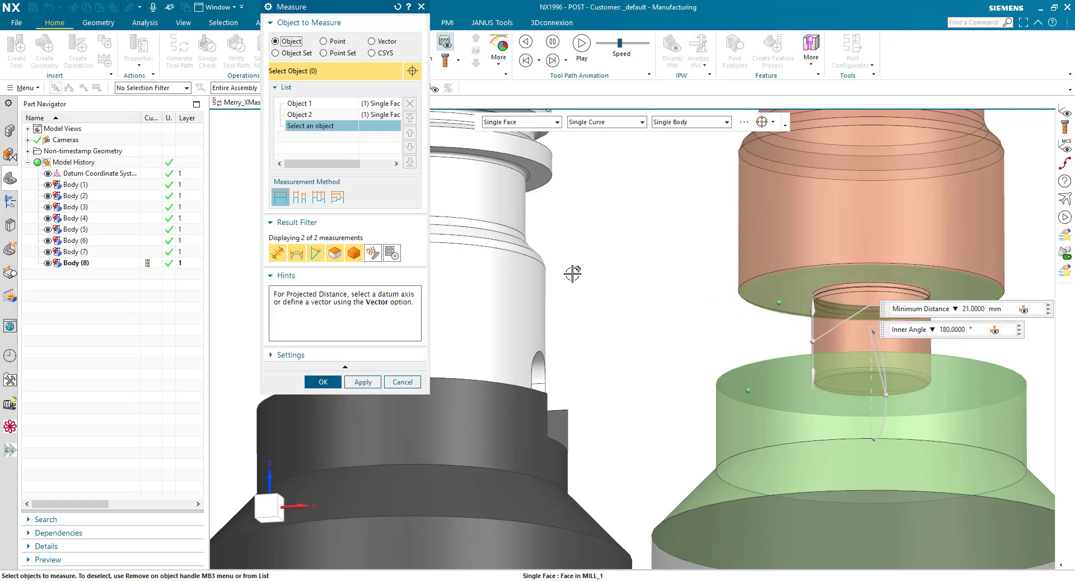
left_click(322, 382)
scroll(599, 298, "down", 5)
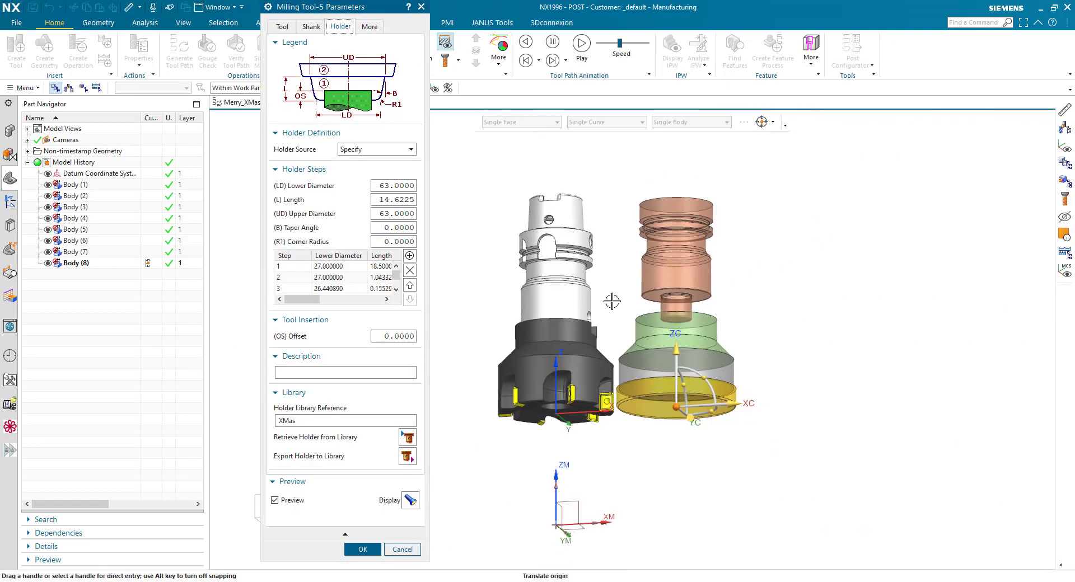
- Set the holder's tool insertion offset to 21 so its wide section seats on the shank
middle_click_drag(631, 319, 616, 358)
key("F8")
double_click(389, 337)
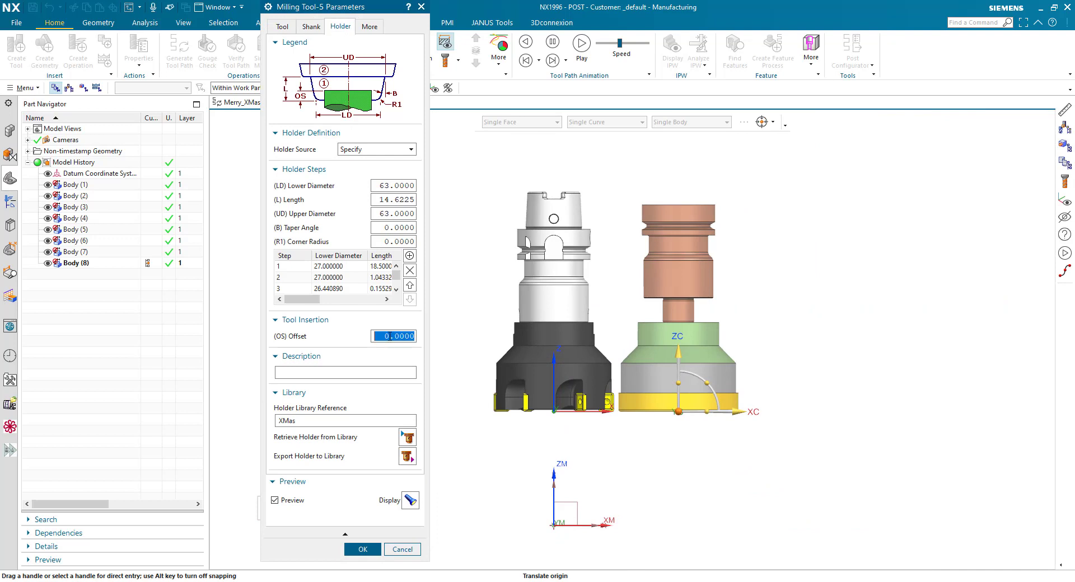
type("21")
key("Return")
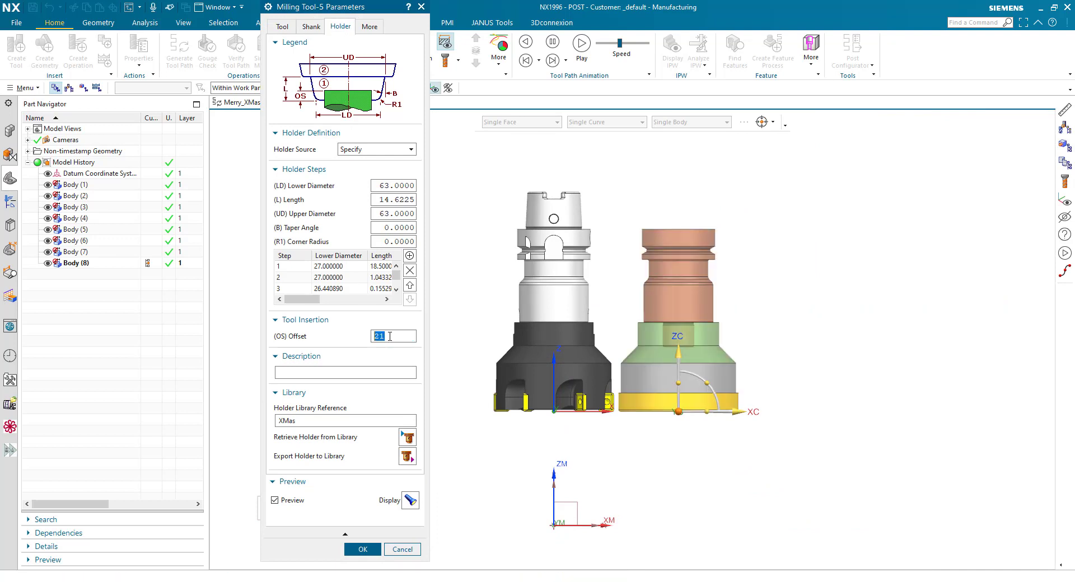
scroll(630, 331, "up", 5)
scroll(786, 346, "down", 4)
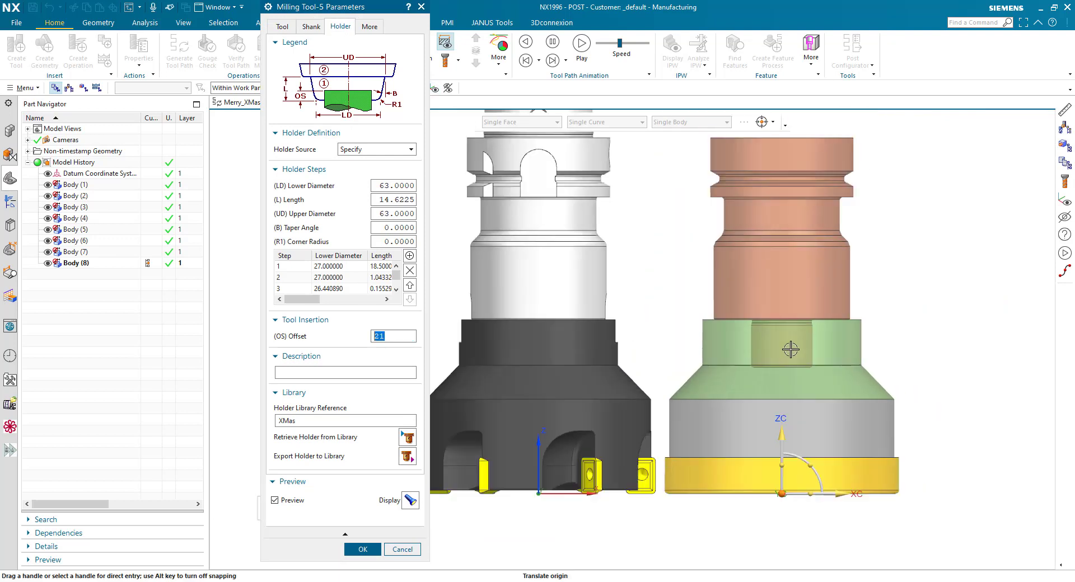
- Move the complete tool preview along XC over the solid assembly to compare their contours, and move it back beside it
left_click_drag(848, 443, 684, 440)
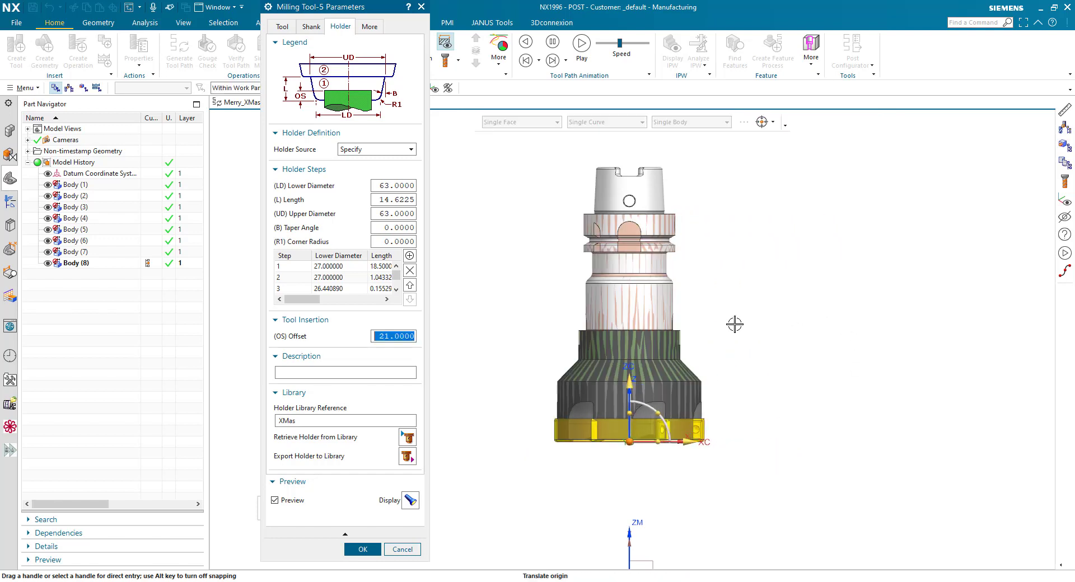
mouse_move(734, 321)
middle_mouse_down()
mouse_move(695, 327)
mouse_move(743, 333)
middle_mouse_up()
key("F8")
left_click_drag(690, 442, 846, 441)
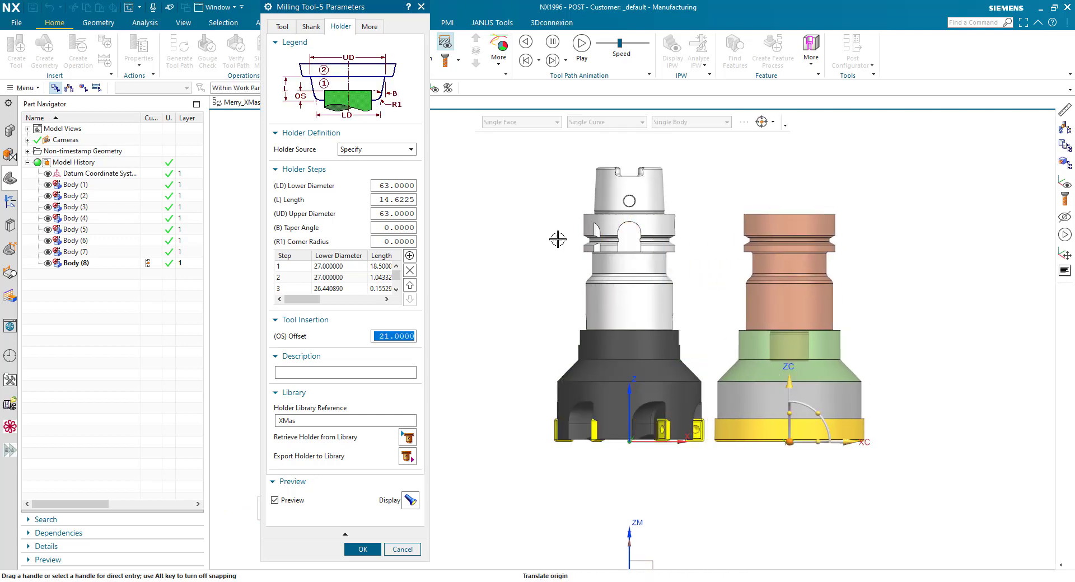
- Enable exporting the tool part file in the milling tool's library settings
left_click(280, 27)
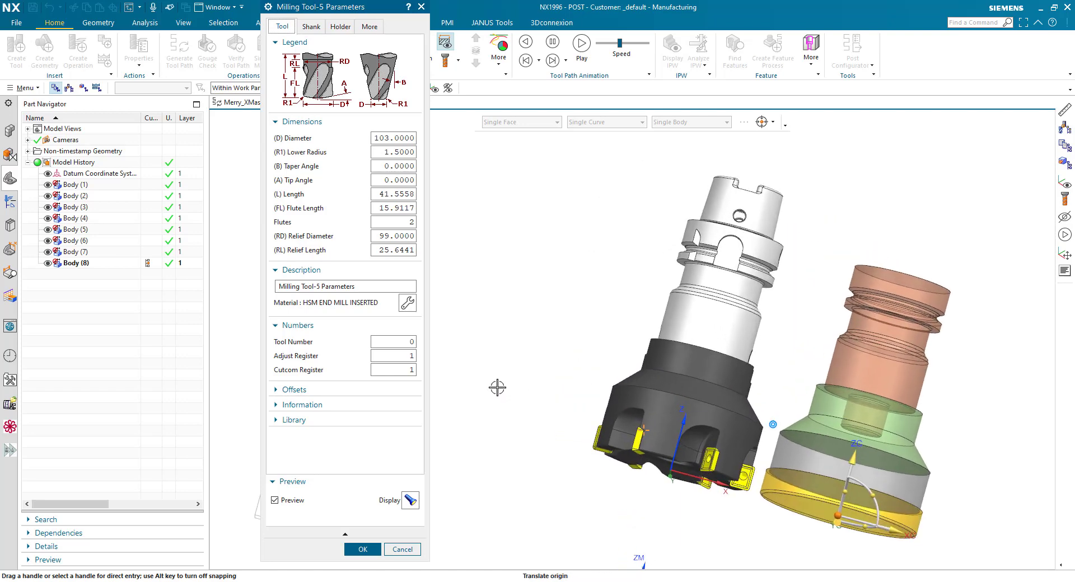
left_click(350, 420)
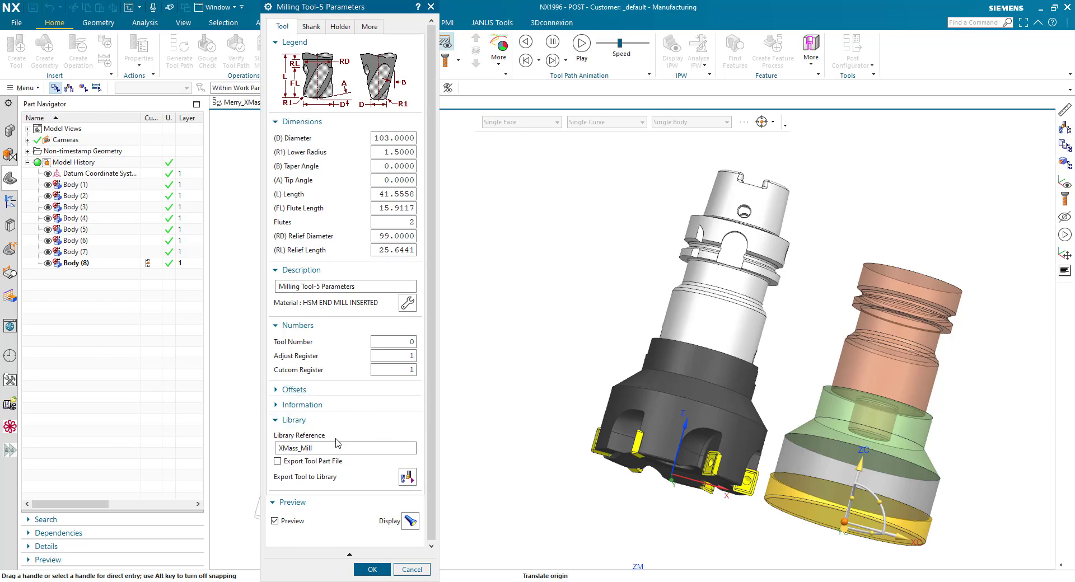
left_click(278, 461)
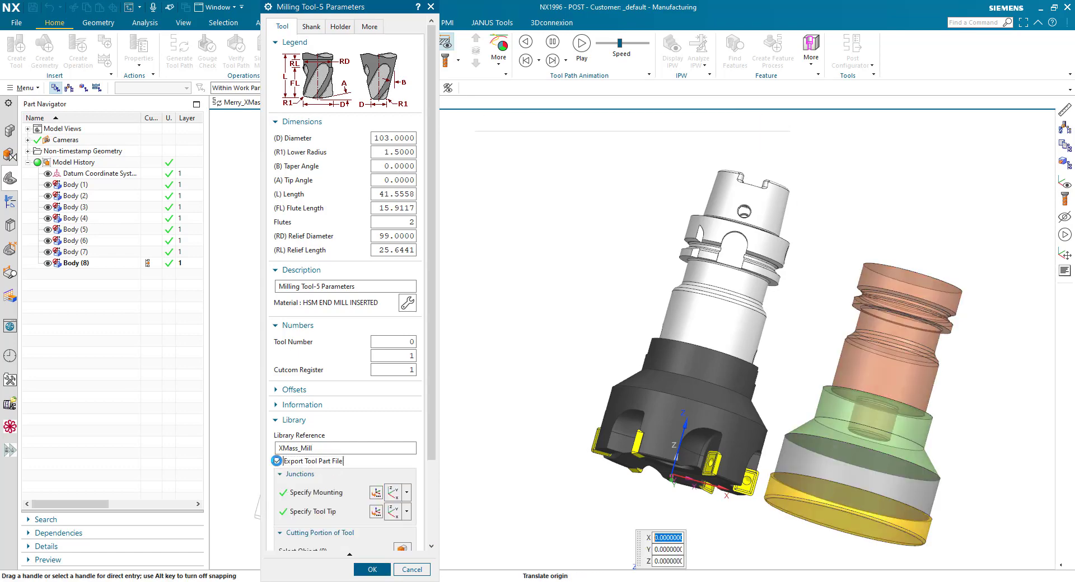
scroll(303, 445, "down", 3)
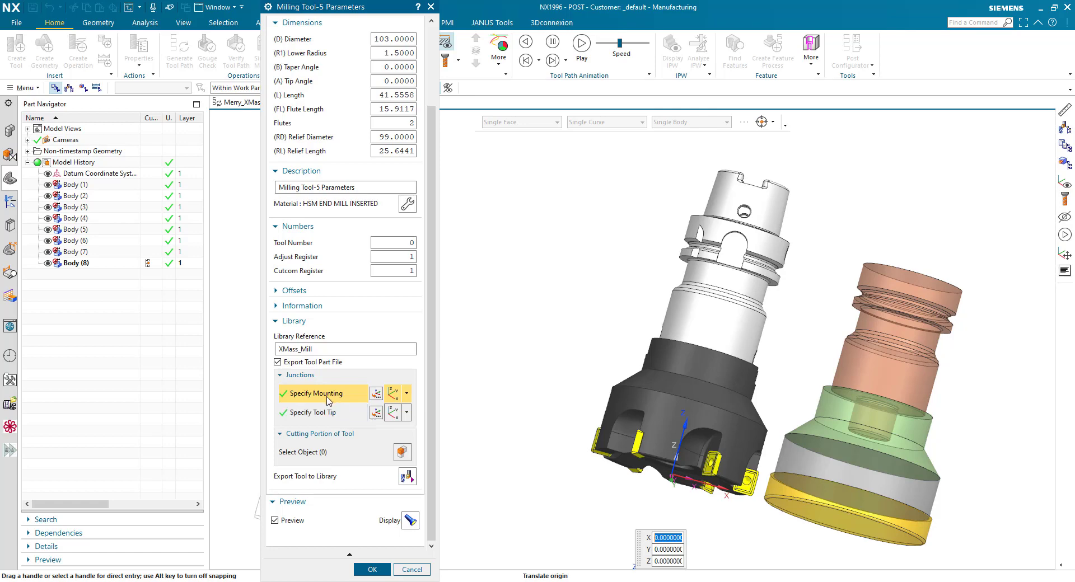
- Place the mounting junction at the centre of the holder flange's upper face, with XC pointing up along the tool axis
left_click(327, 397)
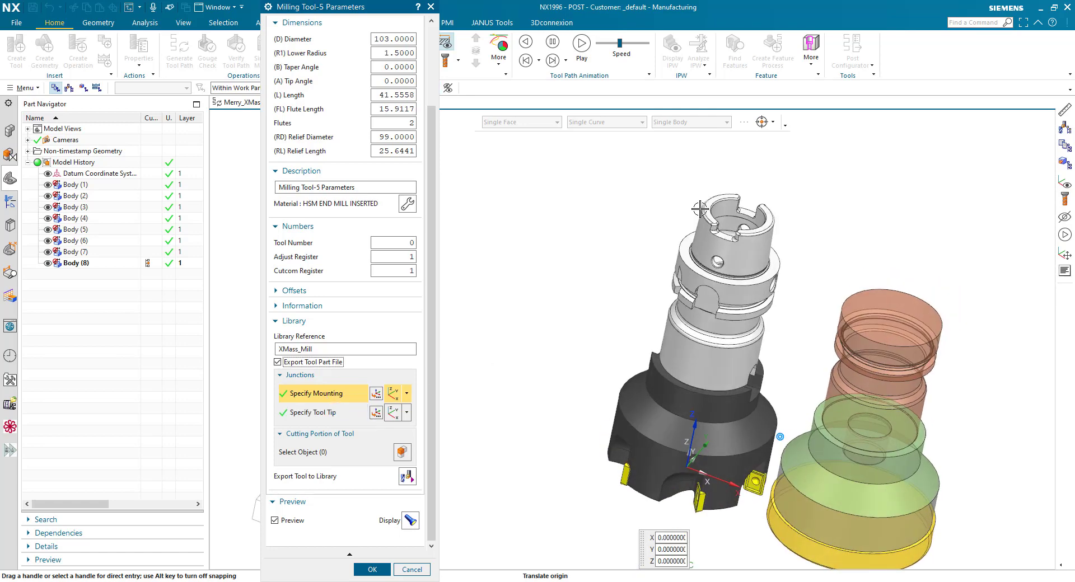
scroll(689, 219, "up", 6)
left_click(677, 287)
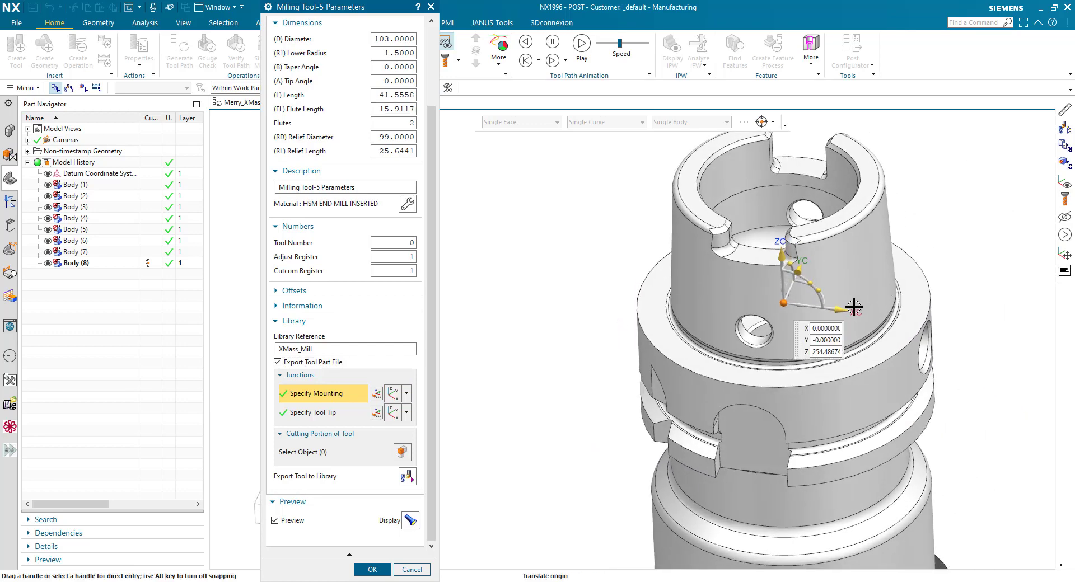
left_click(854, 306)
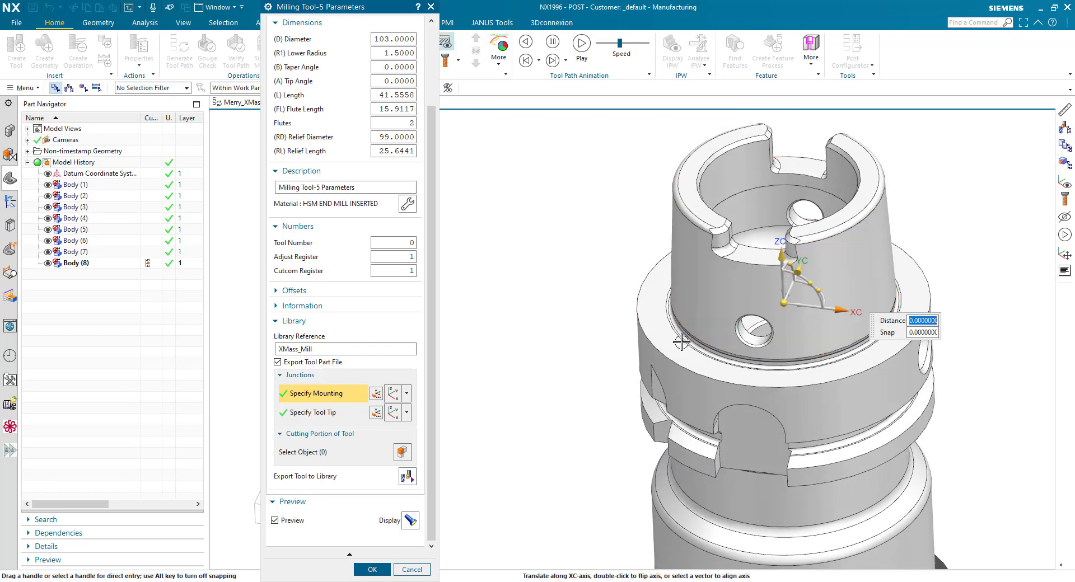
left_click(651, 305)
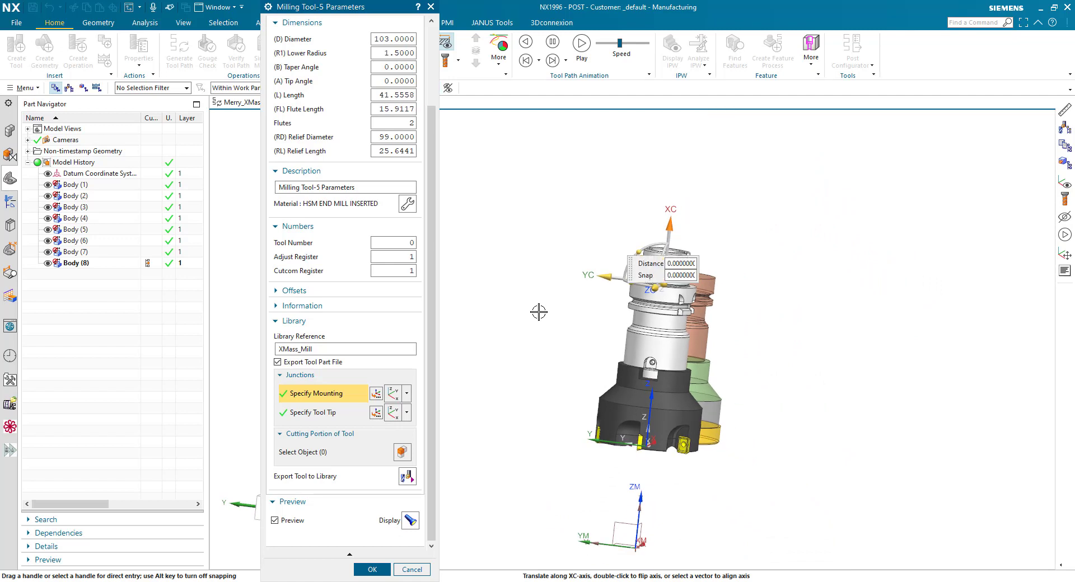
- Activate the tool tip junction and move it along XC to X -73, beside the solid cutter
left_click(325, 414)
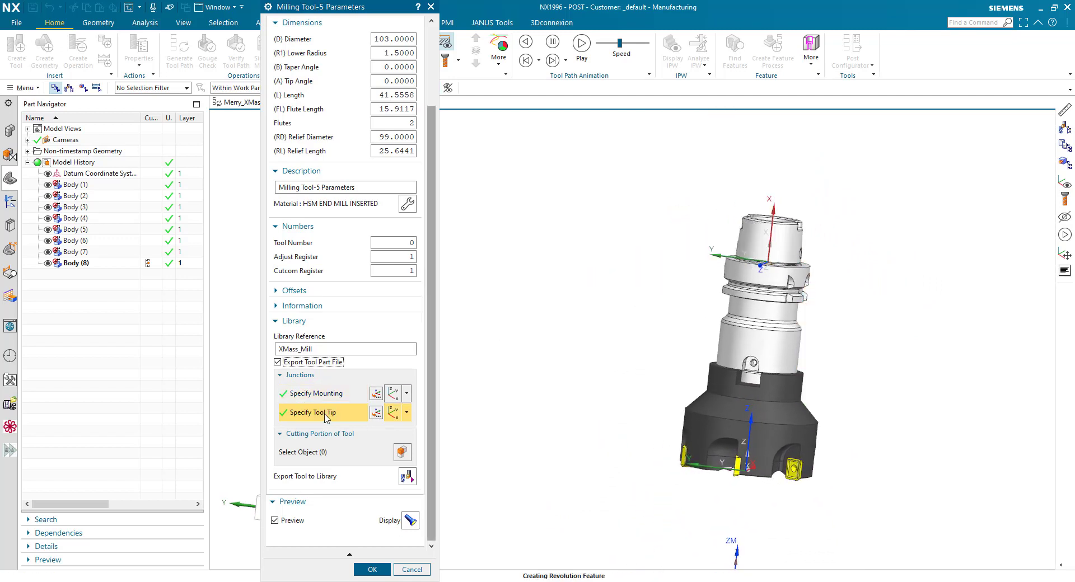
scroll(697, 452, "up", 5)
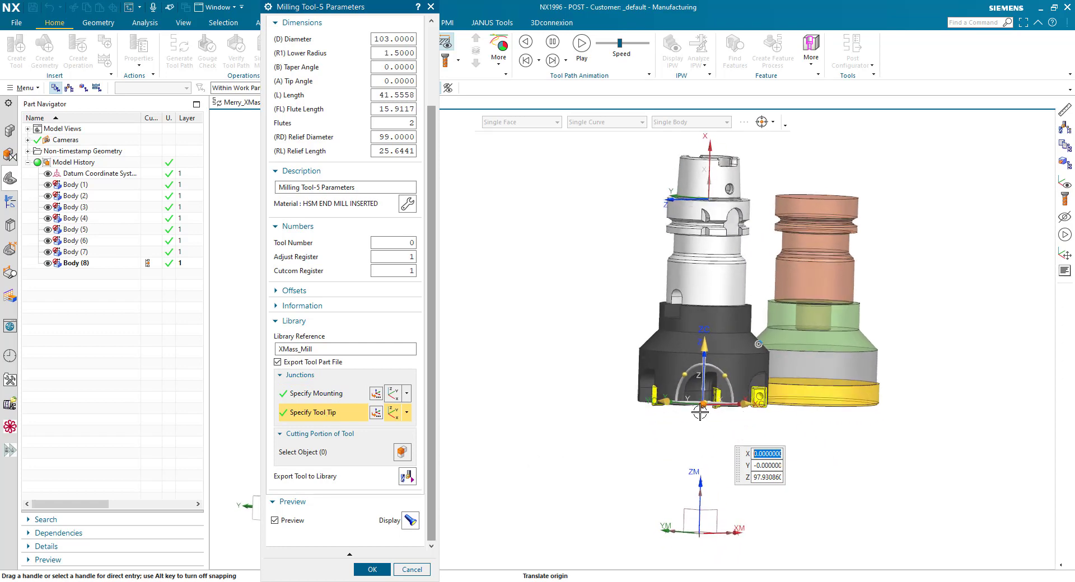
scroll(698, 407, "down", 5)
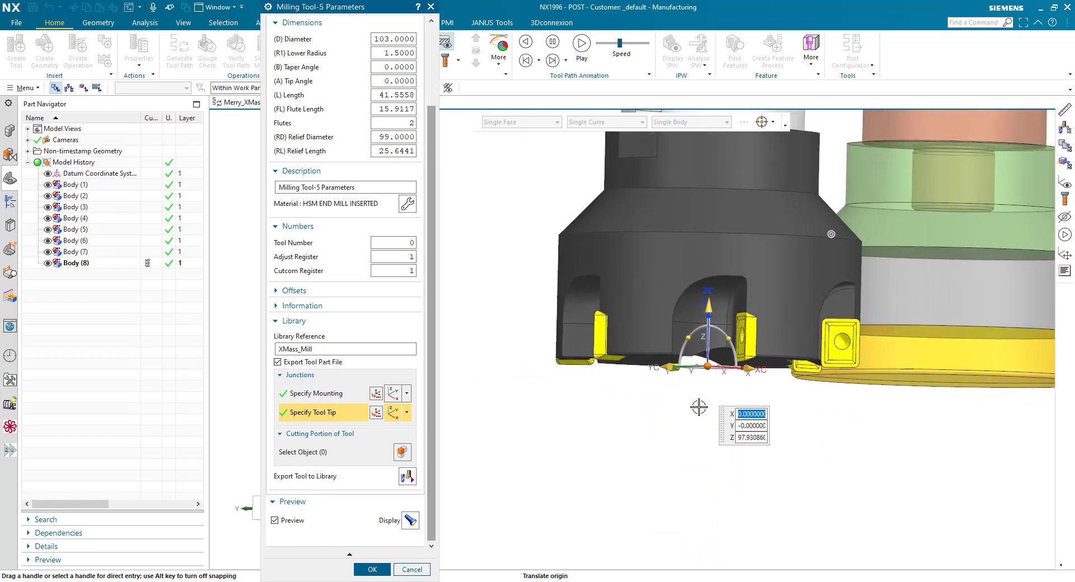
left_click_drag(772, 351, 625, 363)
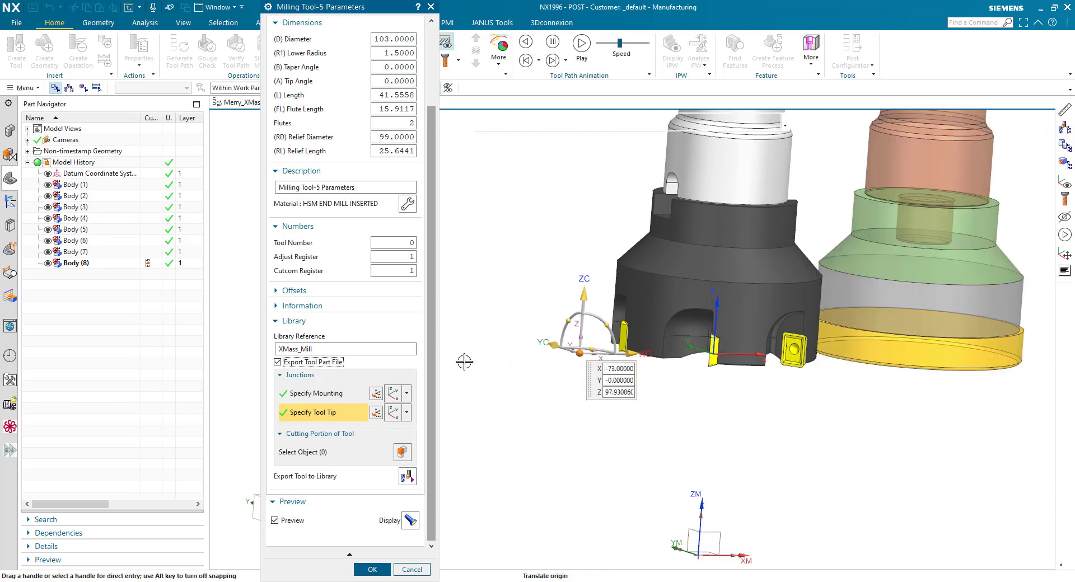
- Open the origin point definition of the tool tip junction and set its method to Between Two Points
left_click(377, 414)
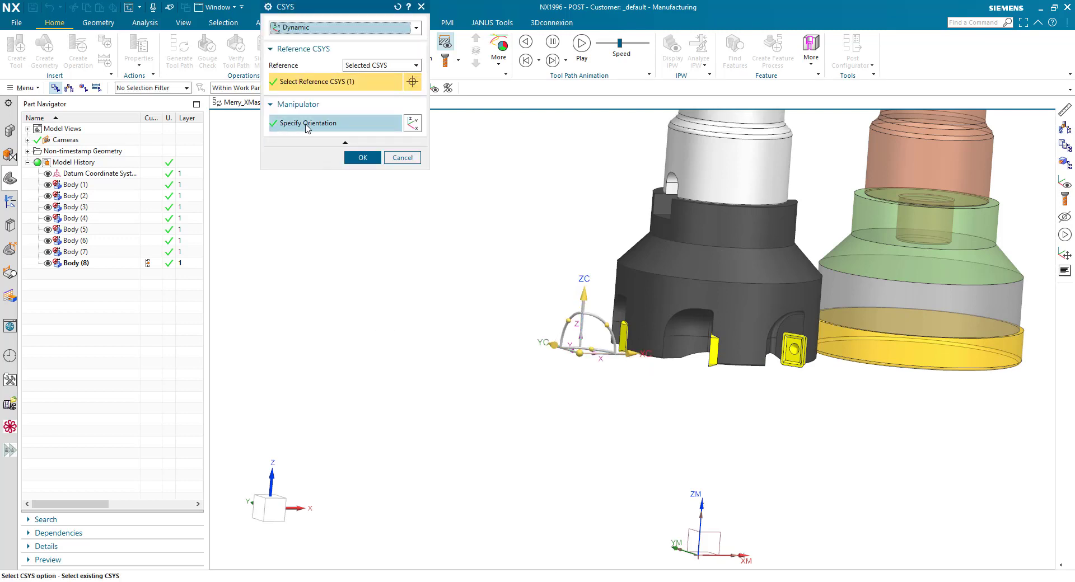
left_click(414, 125)
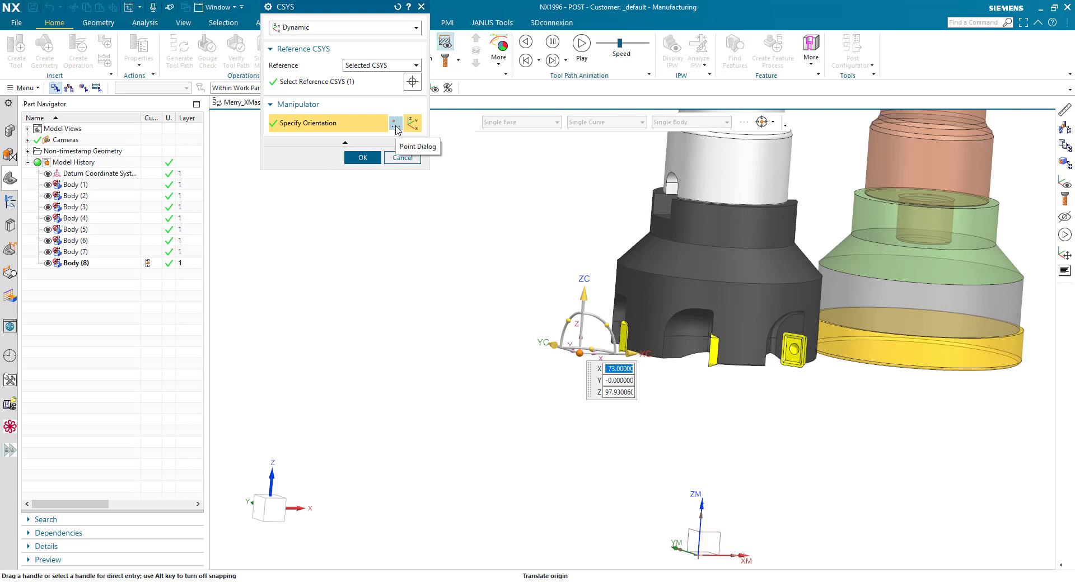
left_click(395, 124)
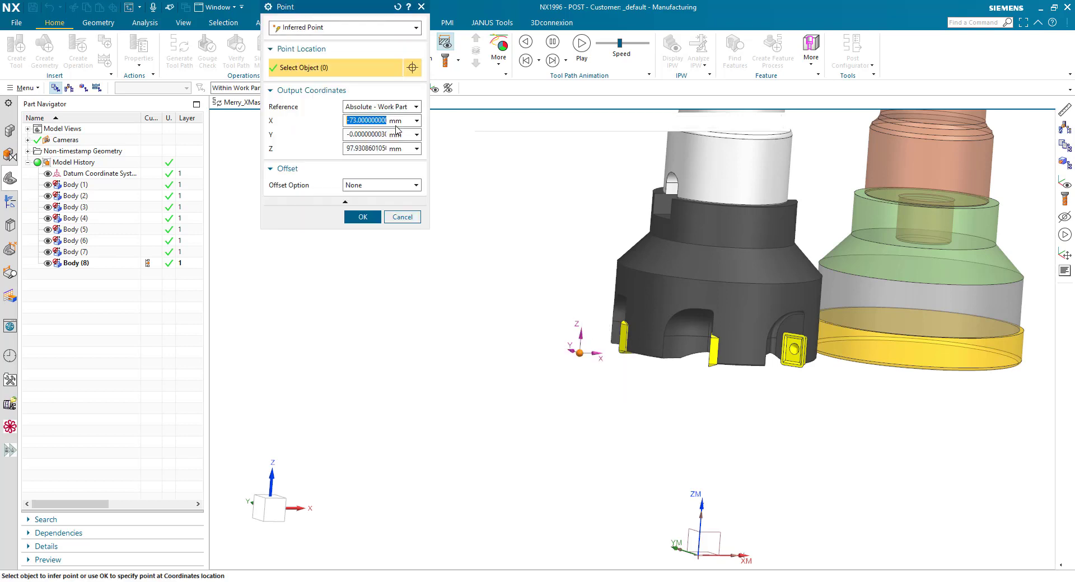
left_click(336, 29)
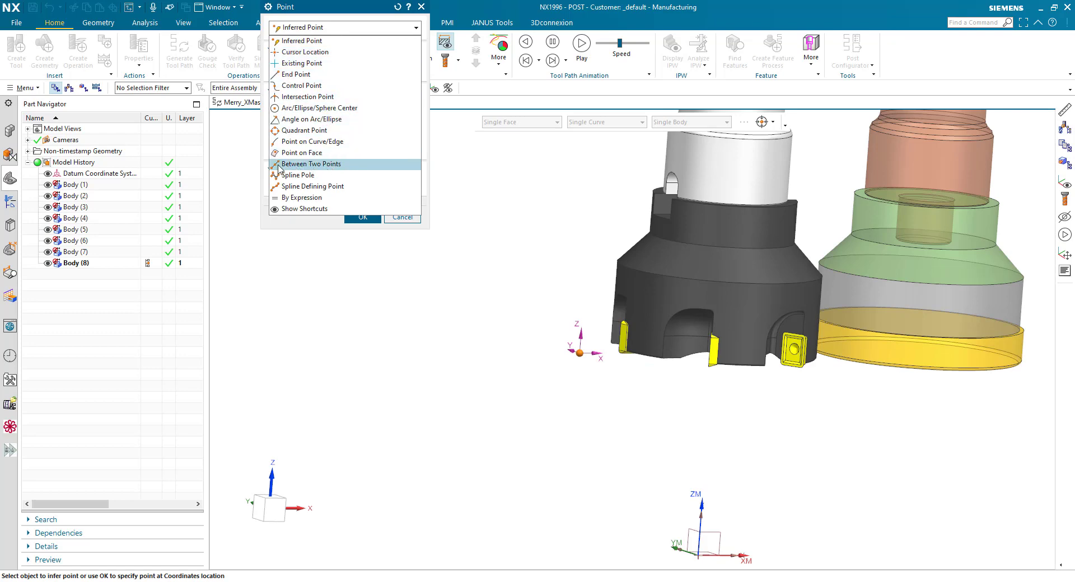
left_click(341, 168)
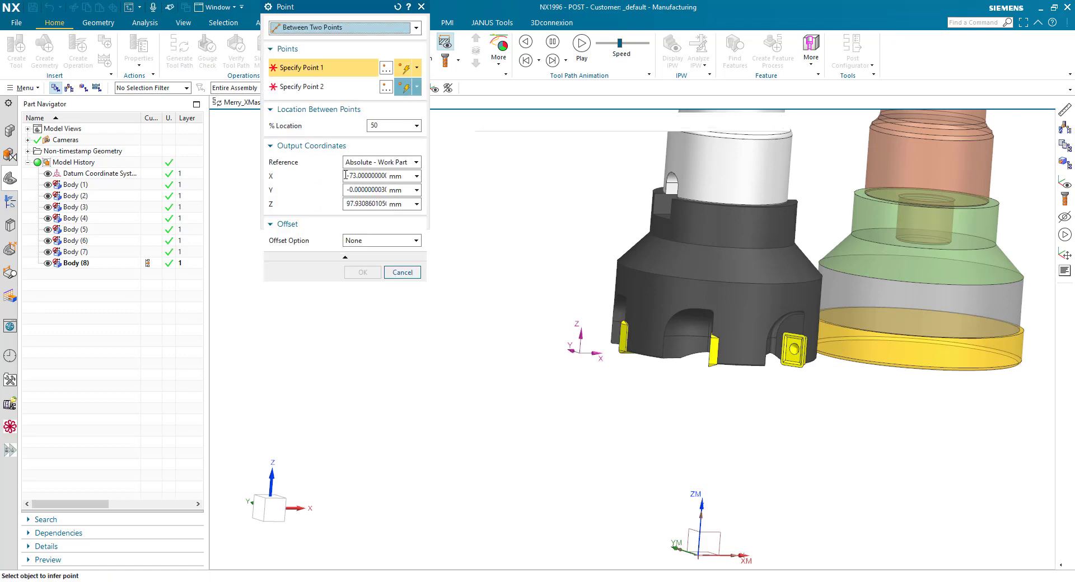
- Centre the tool tip junction on the cutter using the lower corner endpoints of two opposite inserts, at 50% between them
scroll(799, 328, "up", 8)
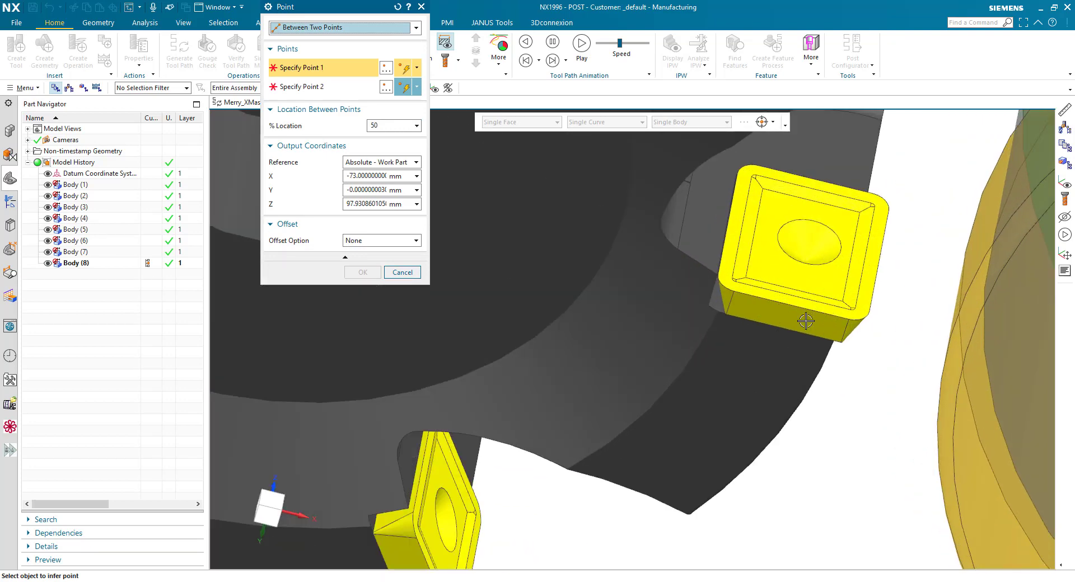
scroll(850, 321, "up", 5)
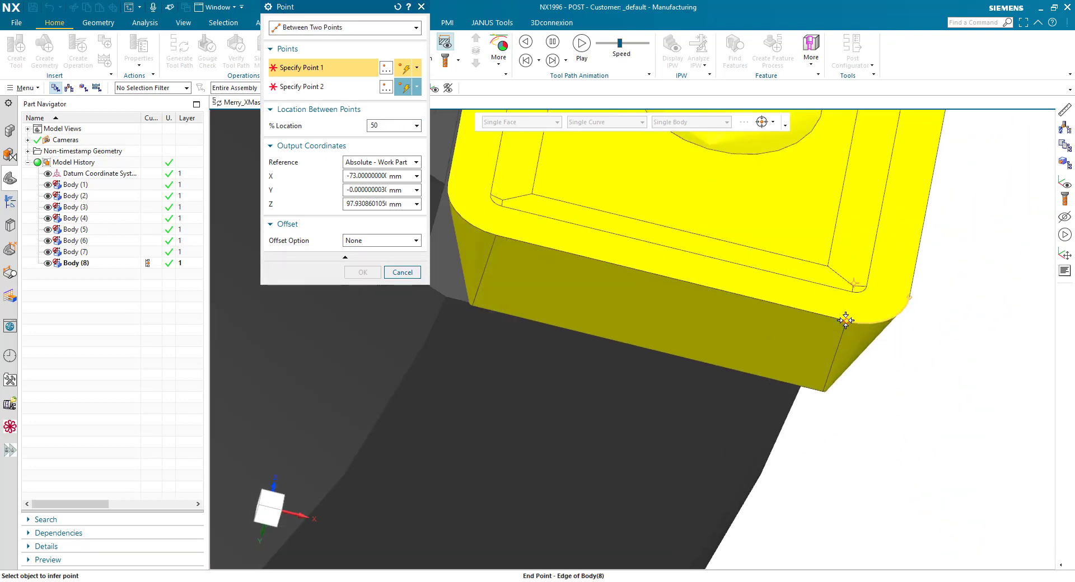
left_click(846, 320)
scroll(875, 383, "down", 6)
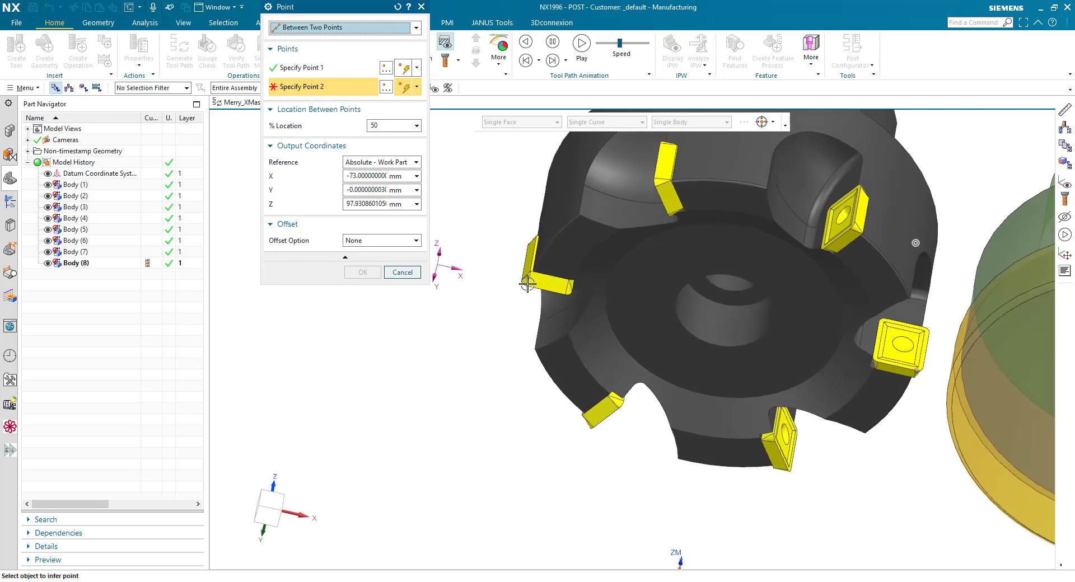
scroll(528, 286, "up", 8)
left_click(524, 295)
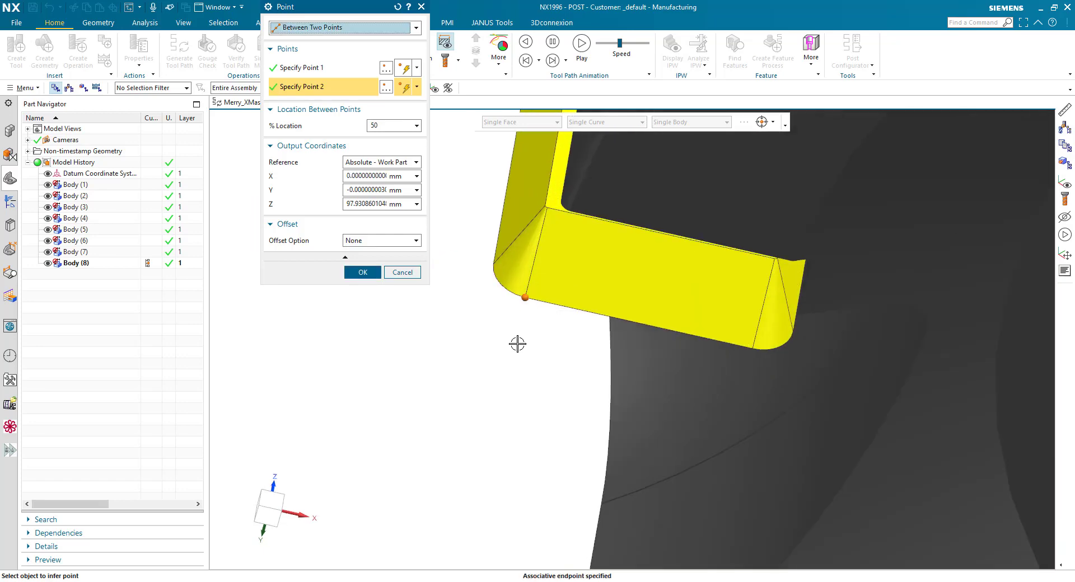
scroll(507, 337, "down", 4)
scroll(508, 338, "down", 4)
middle_click_drag(507, 338, 523, 377)
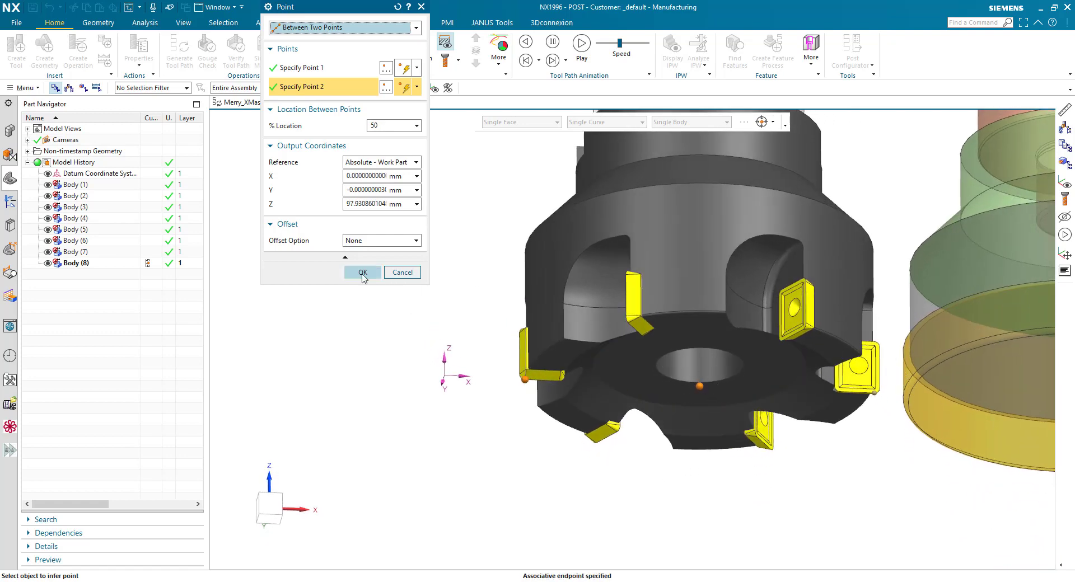
left_click(362, 271)
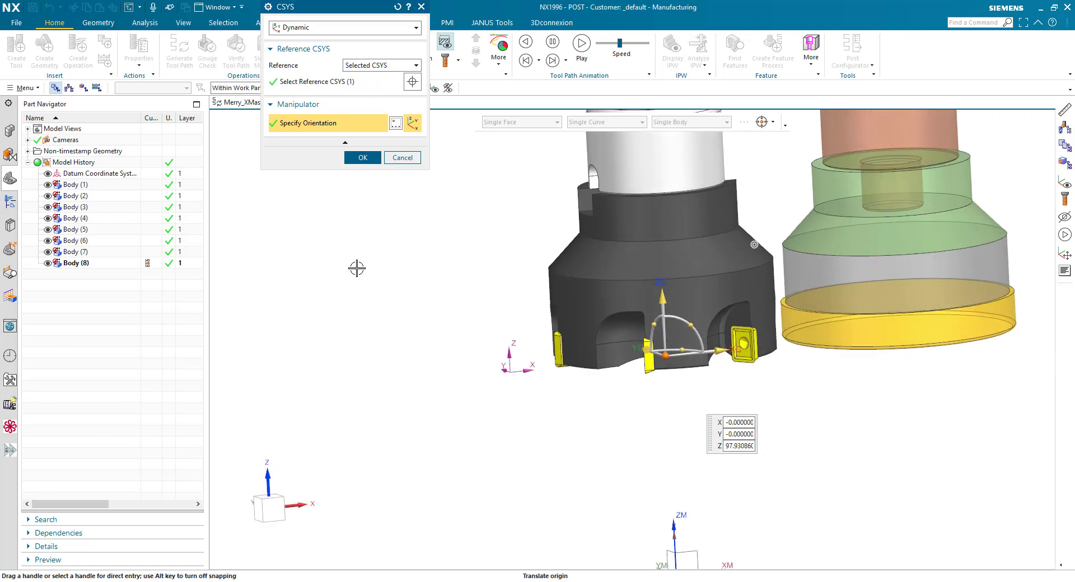
- Rotate the tool tip junction so XC points up along the tool axis, and accept its orientation
left_click_drag(708, 323, 601, 302)
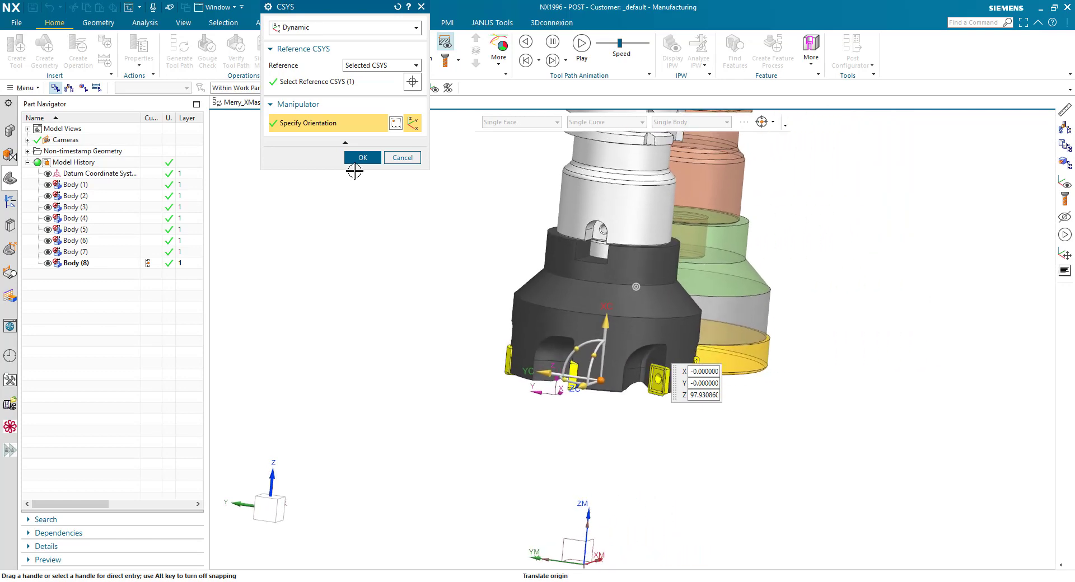
left_click(361, 157)
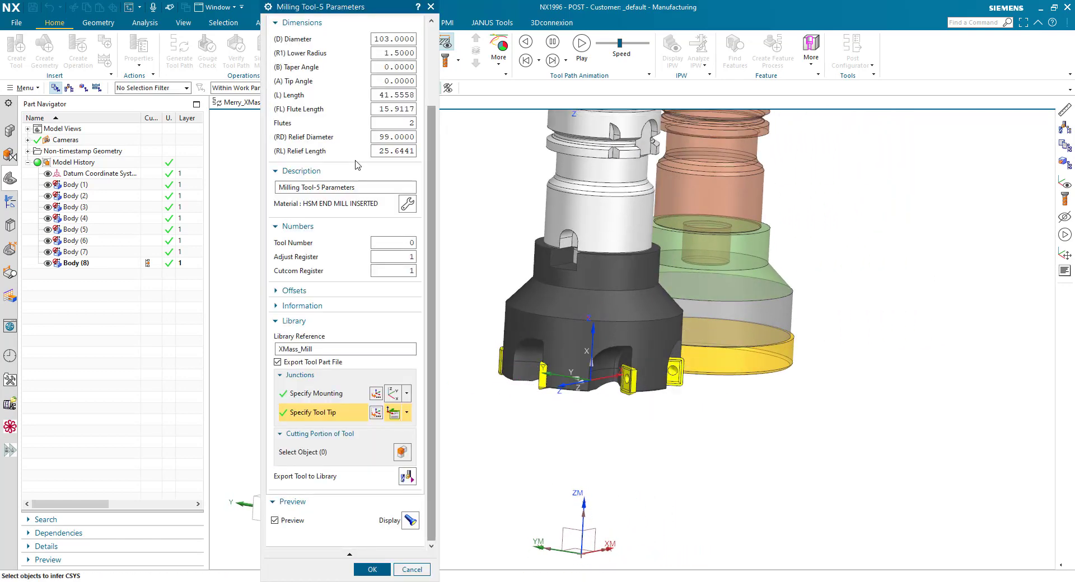
left_click(322, 399)
left_click(330, 418)
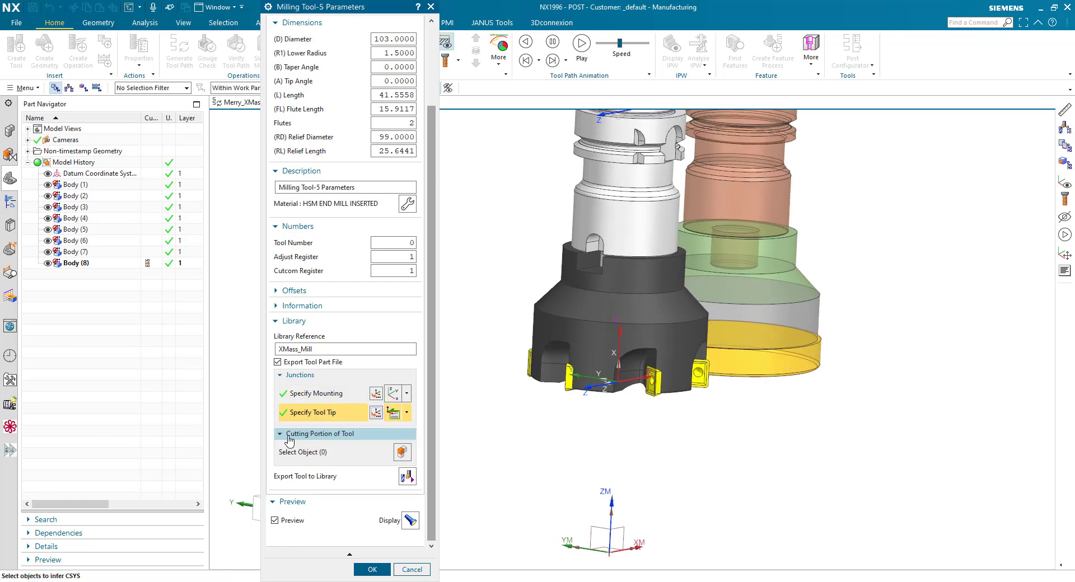
- Assign all six yellow insert bodies as the cutting portion of the tool
left_click(334, 452)
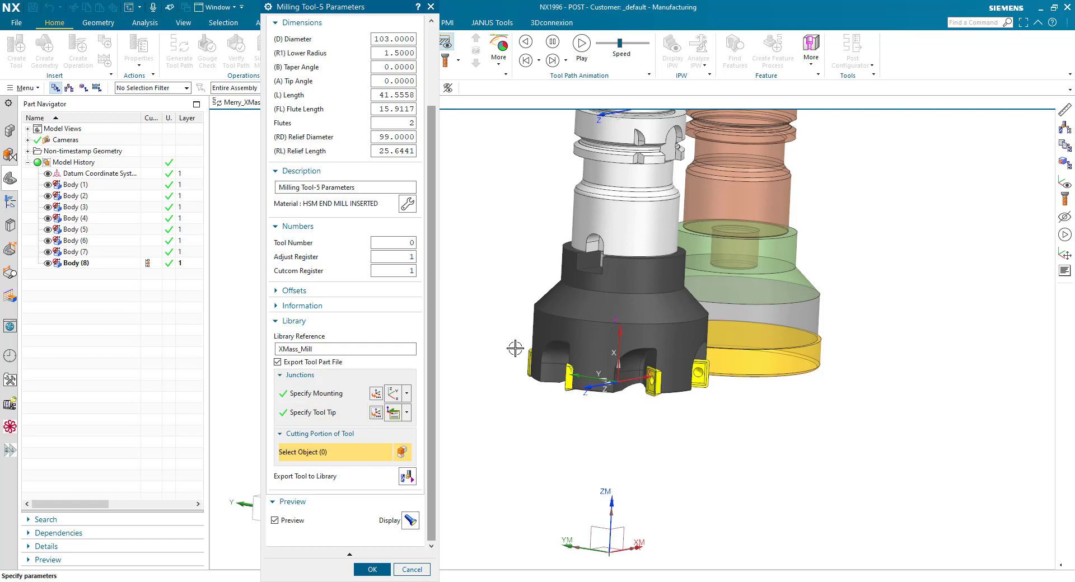
scroll(516, 349, "up", 3)
left_click(543, 355)
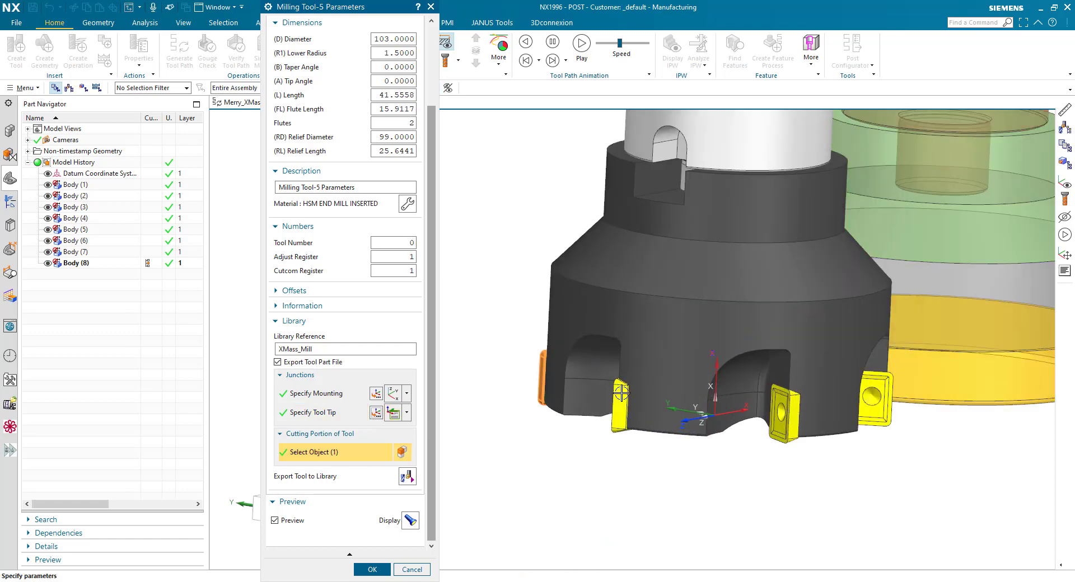
left_click(620, 399)
left_click(794, 407)
left_click(875, 404)
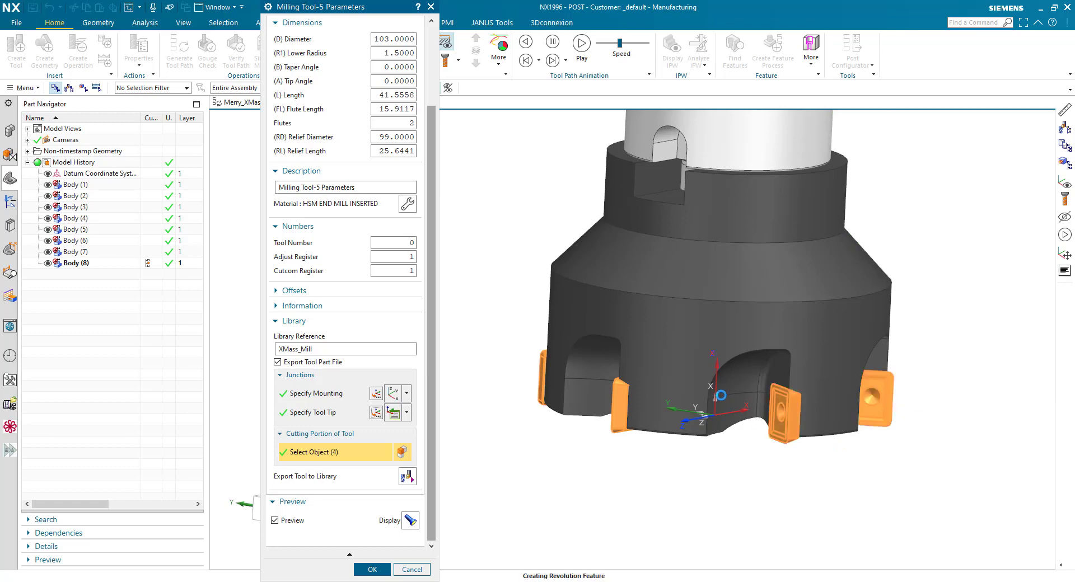
left_click(780, 365)
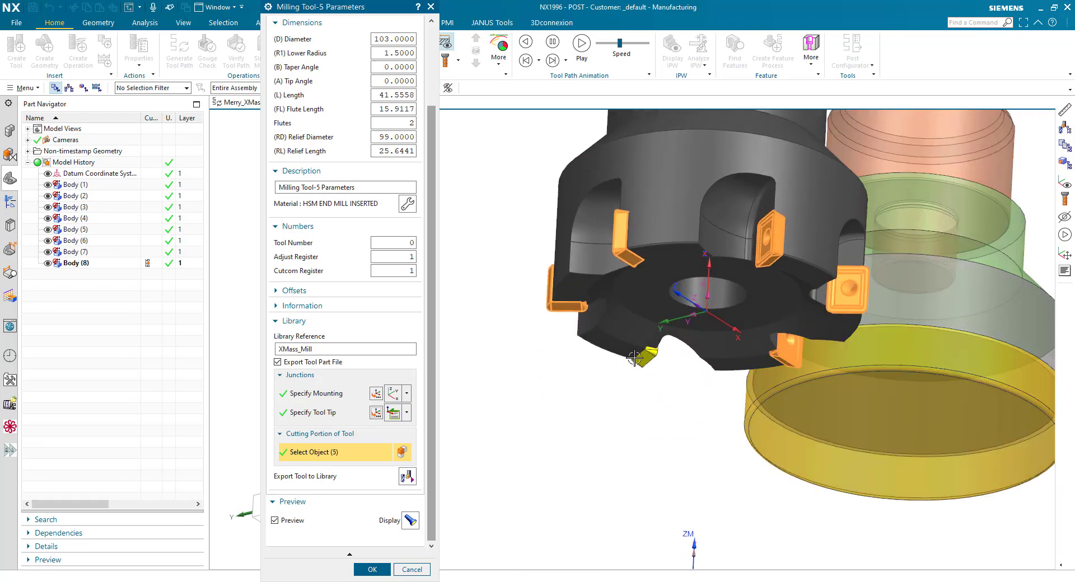
left_click(643, 357)
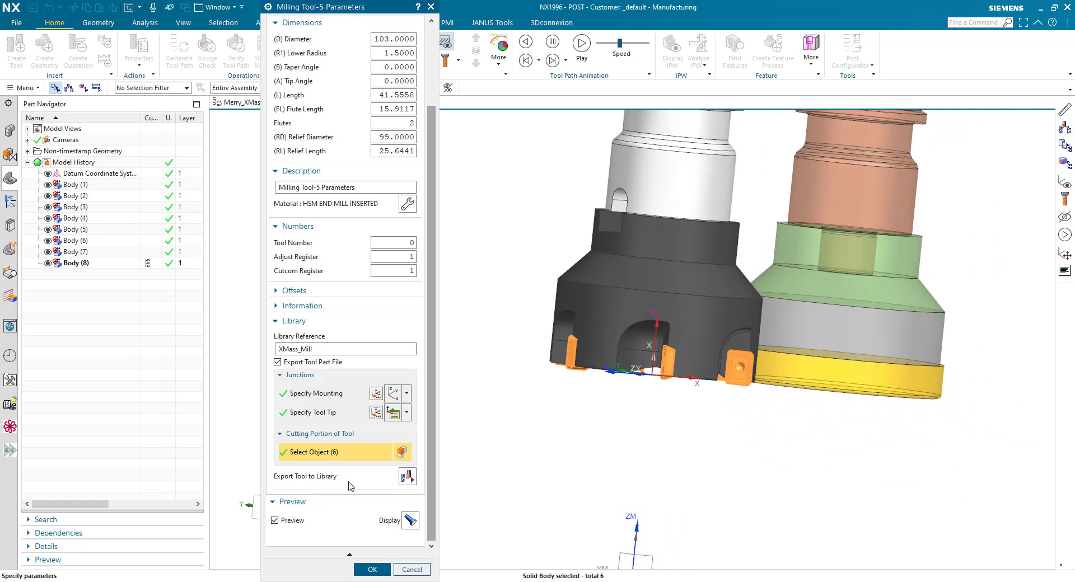
- Start exporting the tool to the library with END_MILL_INDEXABLE as the target class
left_click(407, 477)
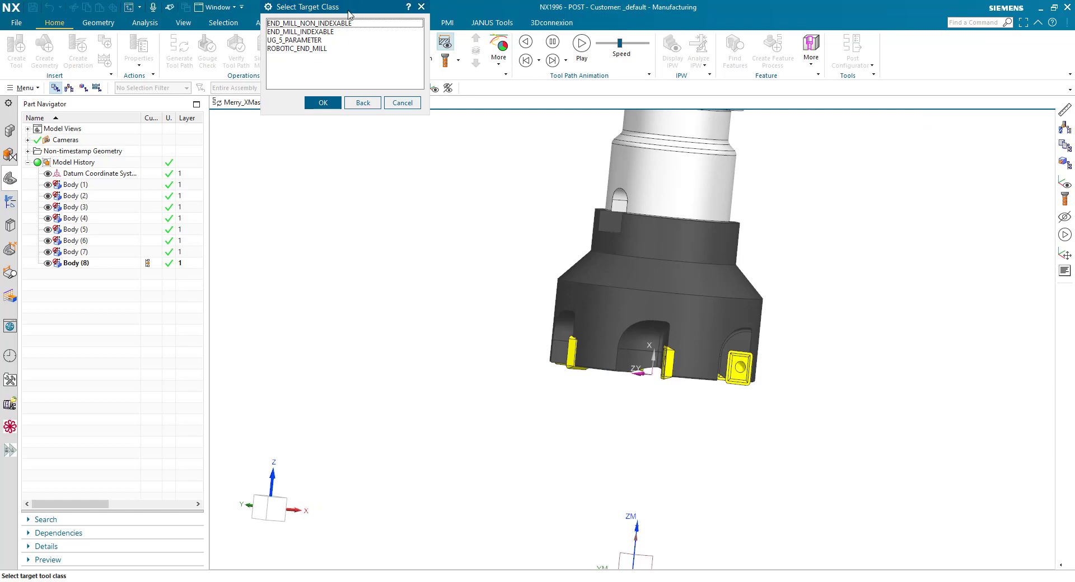
left_click_drag(348, 13, 472, 206)
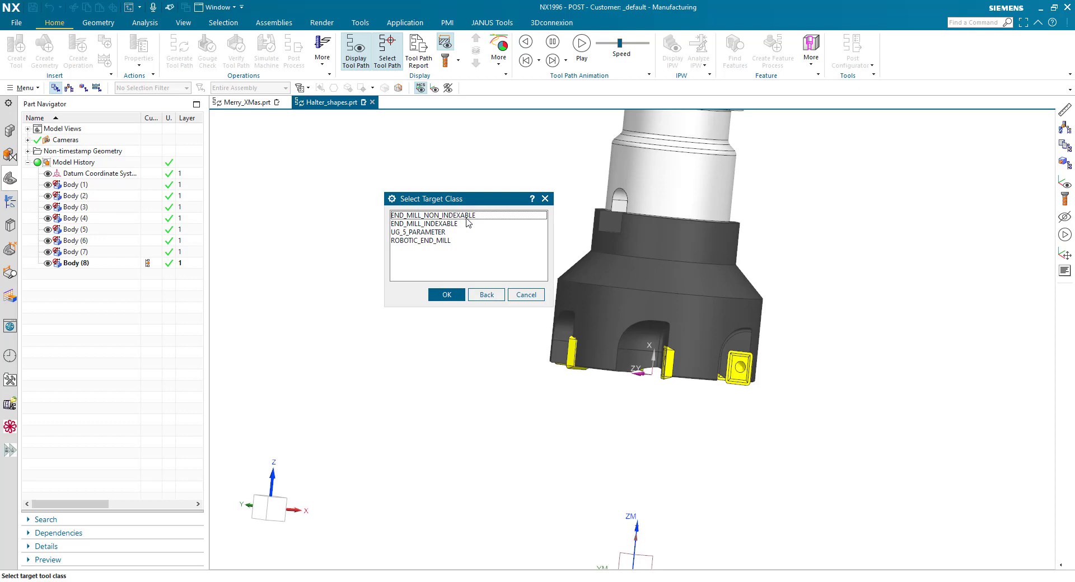
left_click(454, 224)
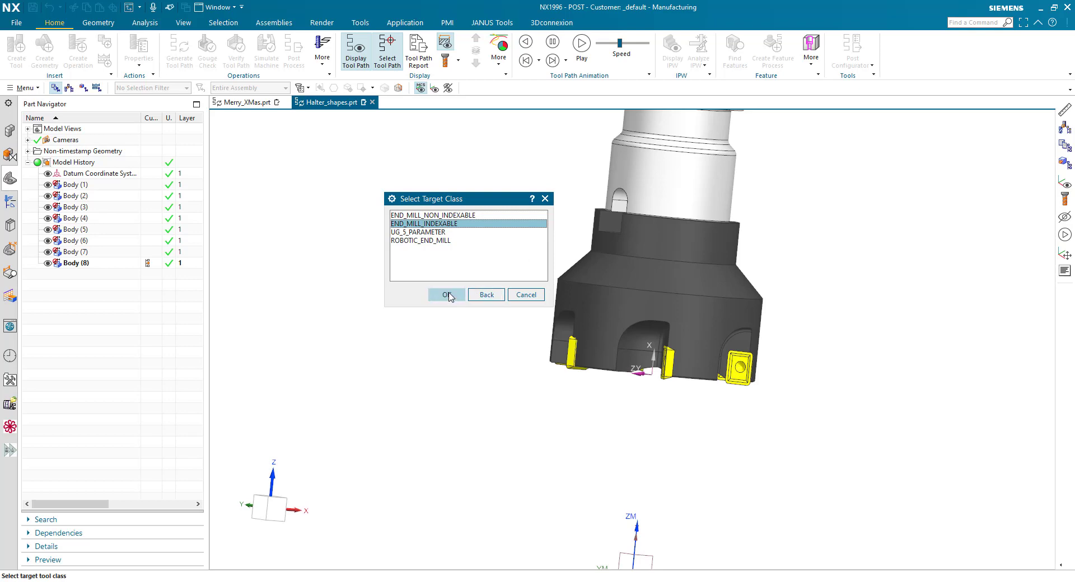
left_click(447, 295)
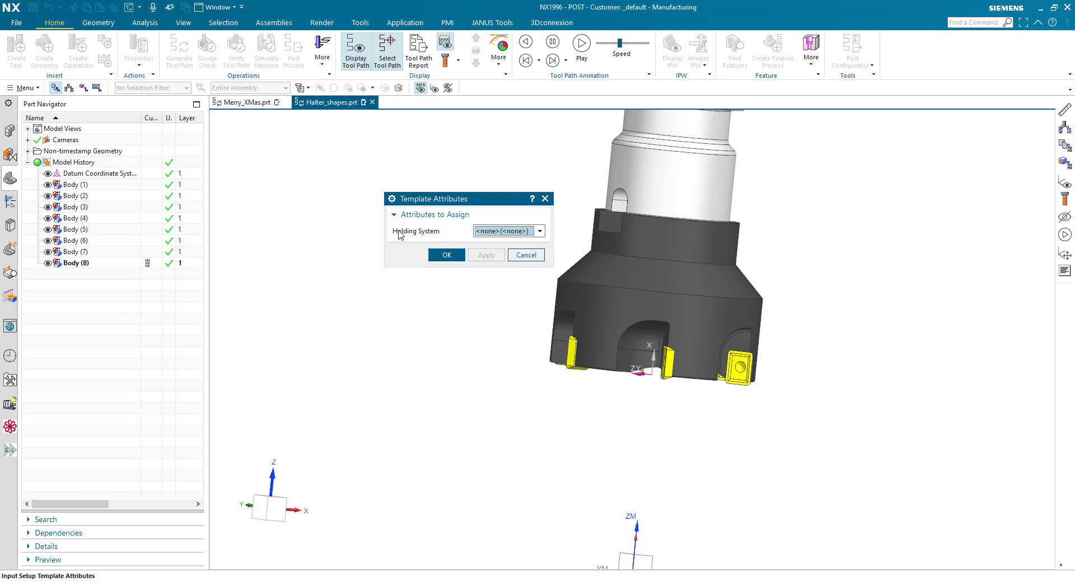
- Assign the holding system 350(Steep Taper 60), complete the library export and accept the milling tool parameters
left_click(525, 232)
left_click_drag(542, 264, 540, 304)
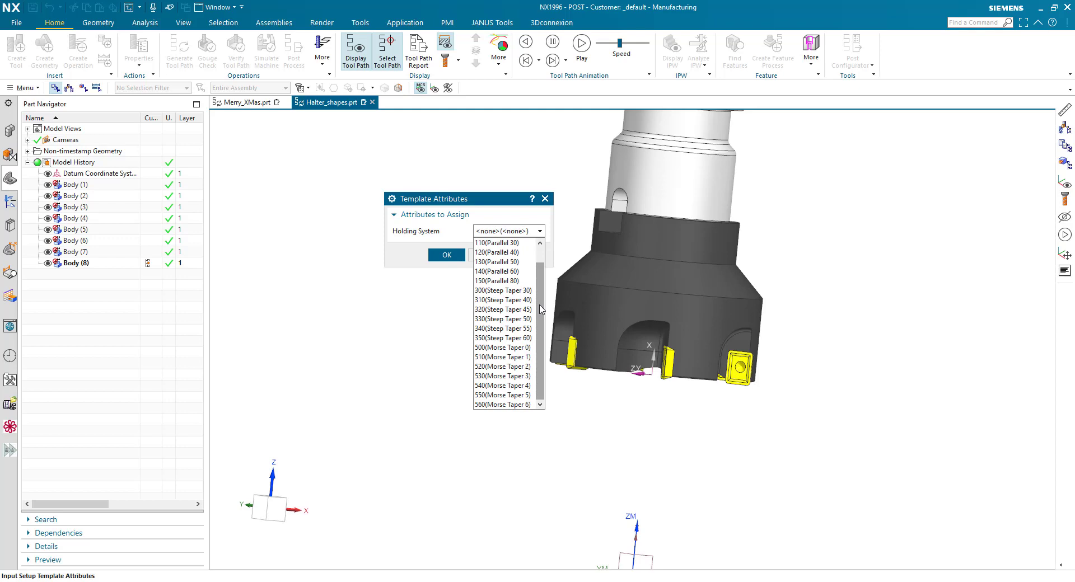
left_click(527, 338)
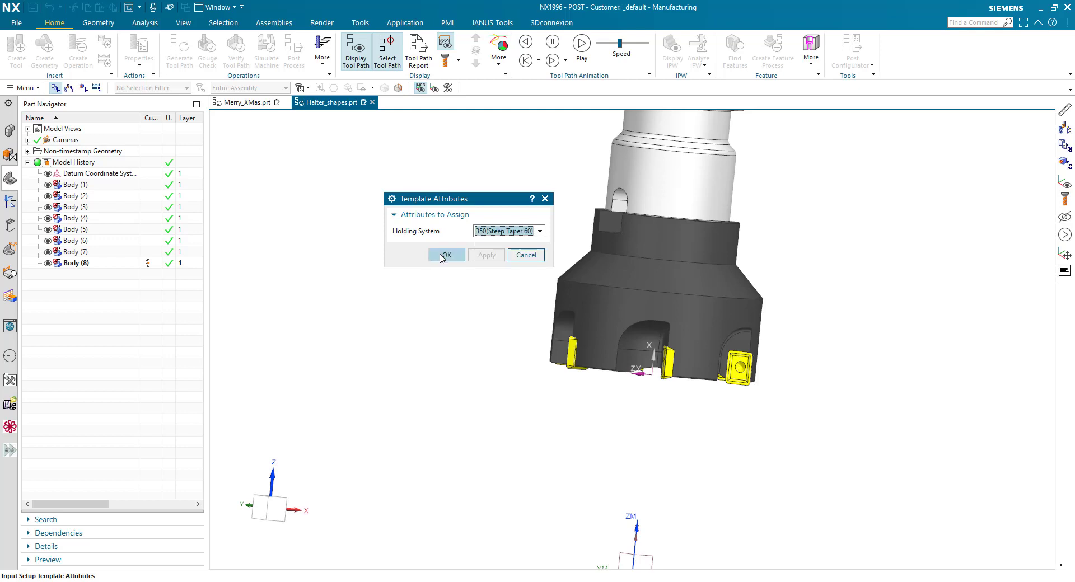
left_click(443, 255)
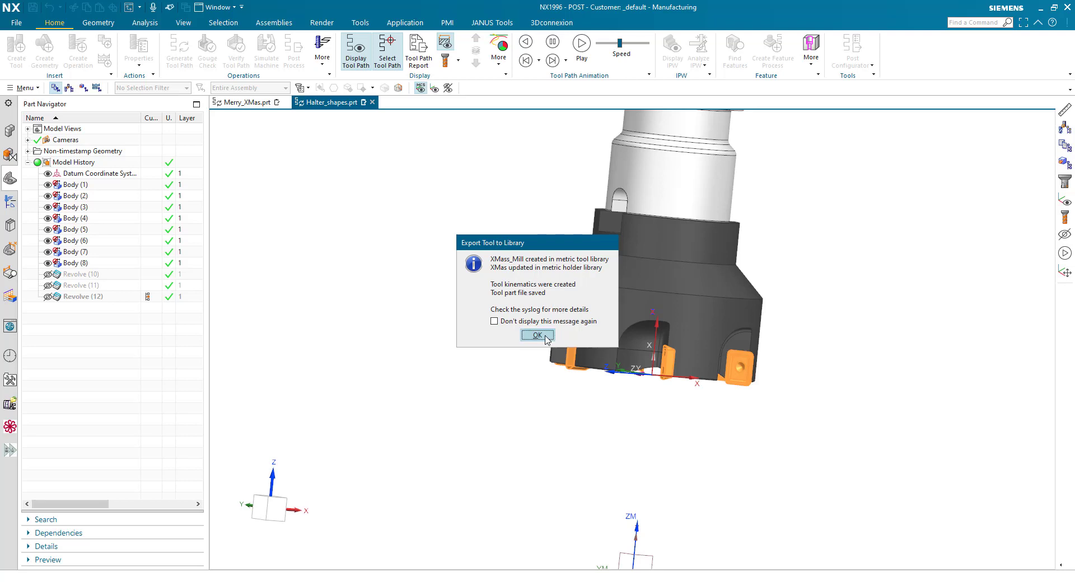
left_click(537, 335)
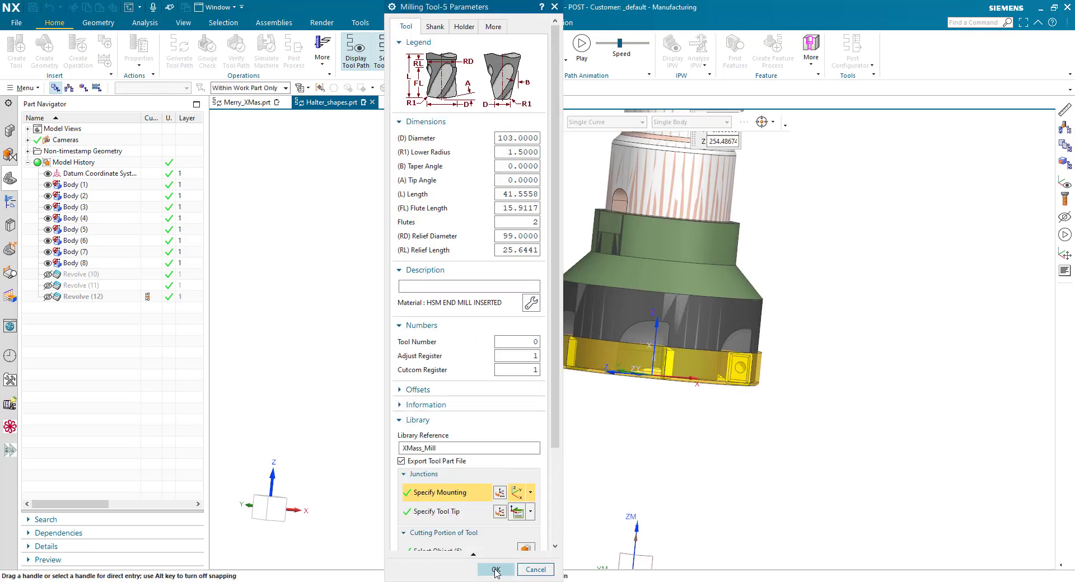
left_click(497, 570)
- Switch to the Merry_XMas.prt part and show its machining operations in program order
left_click(112, 333)
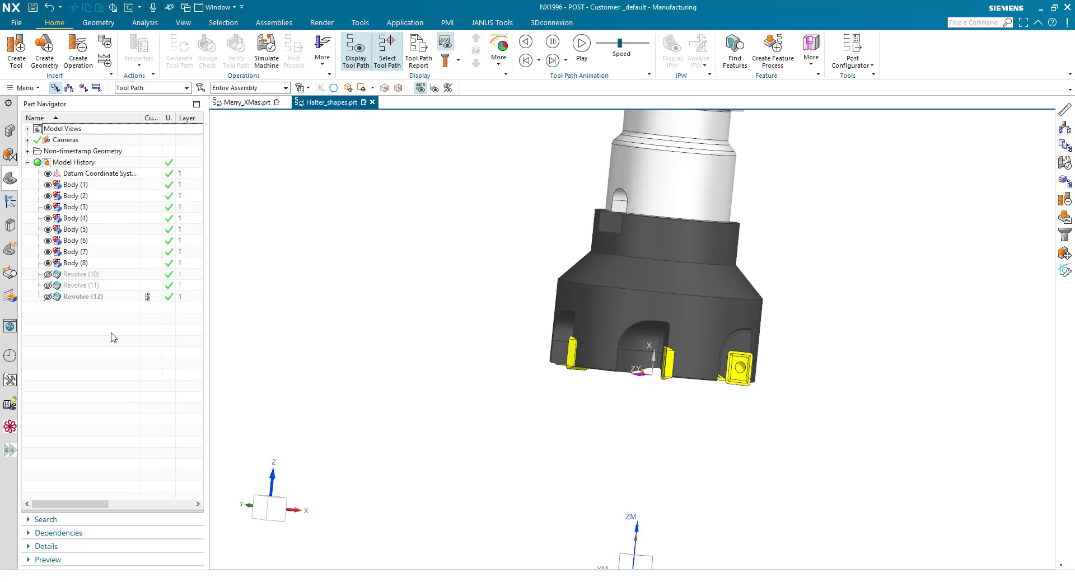
left_click(252, 106)
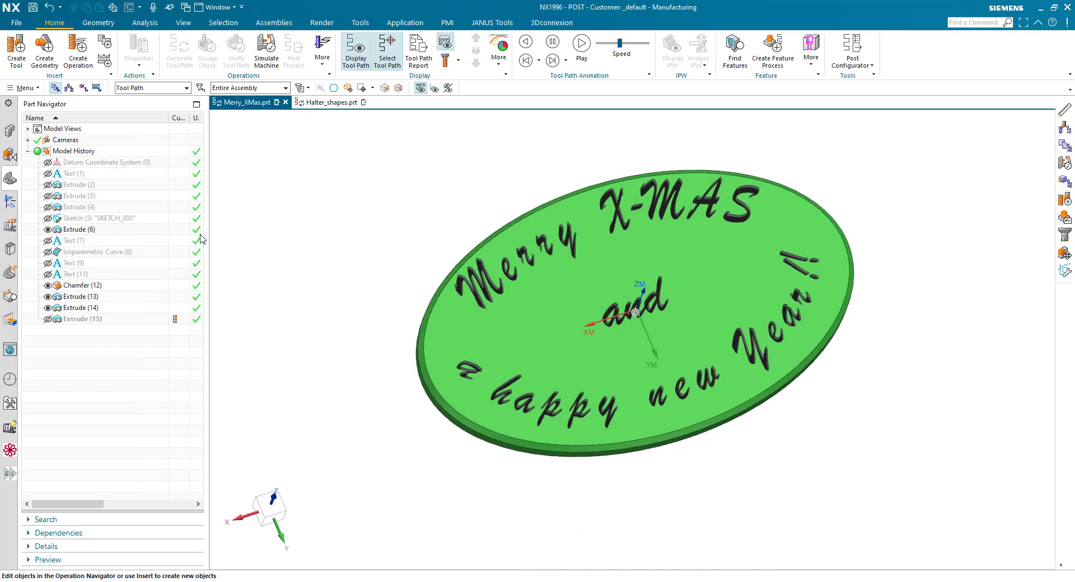
left_click(17, 206)
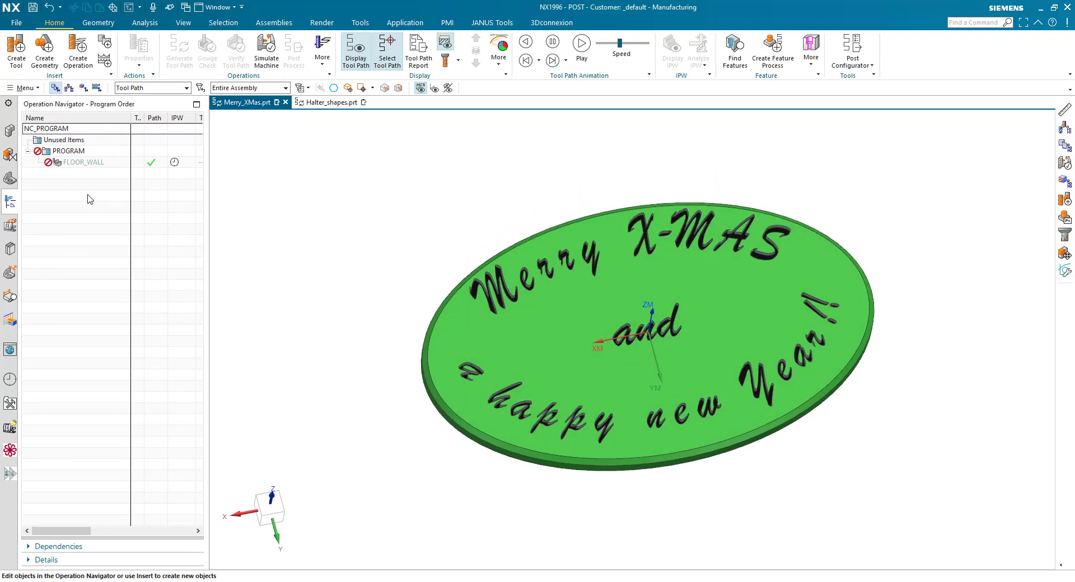
- Start retrieving a tool from the library and search the Milling class for tools with diameter 103
left_click(19, 56)
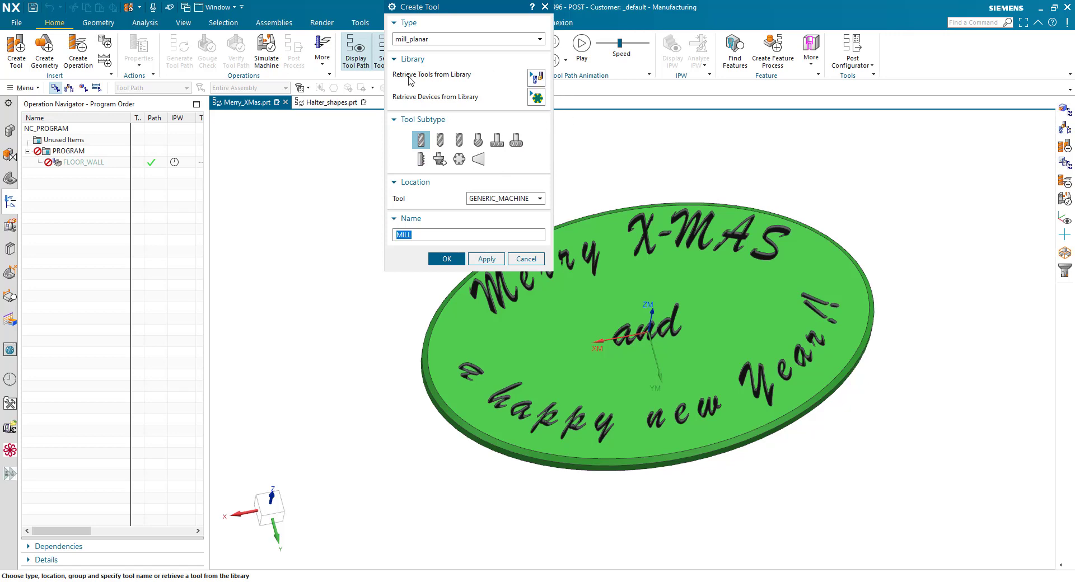
left_click(530, 80)
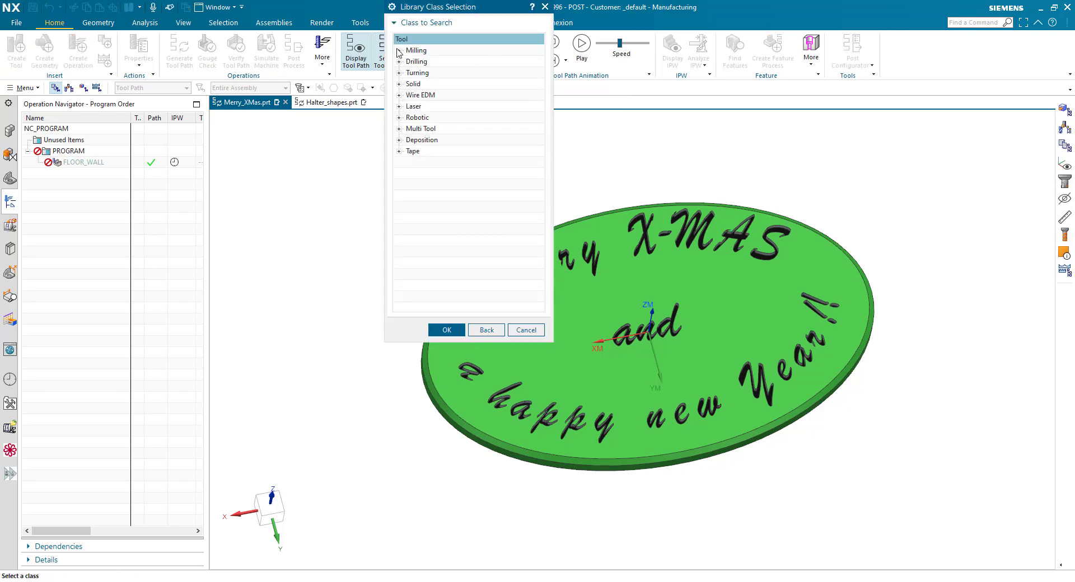
left_click(427, 52)
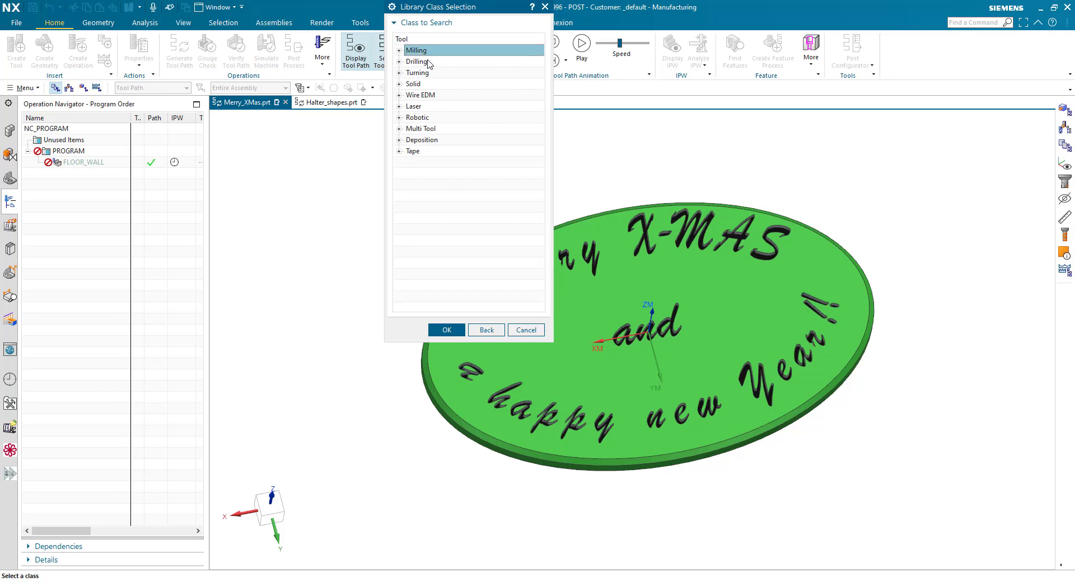
left_click(429, 63)
left_click(400, 50)
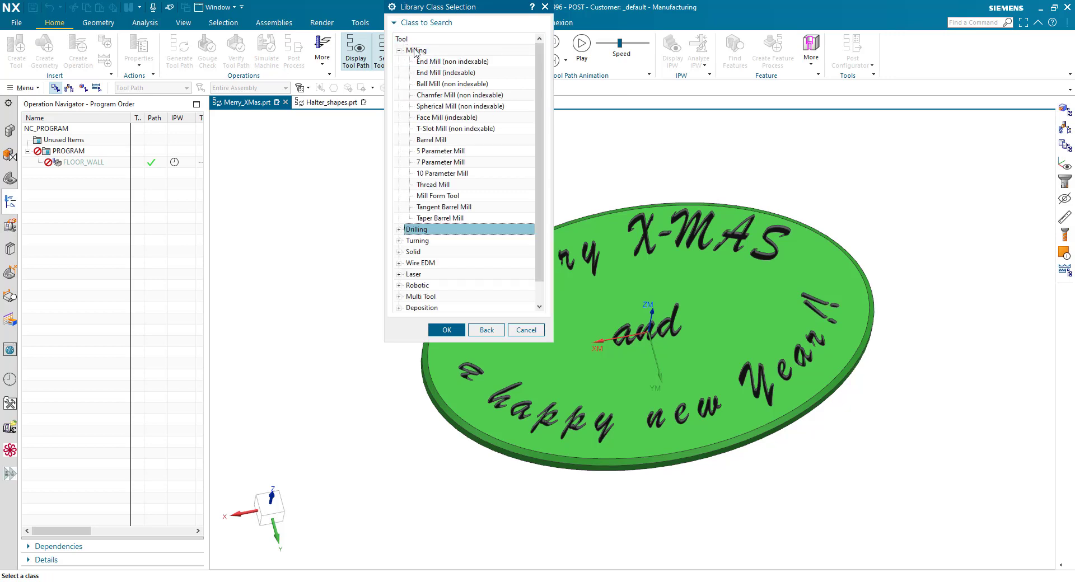
left_click(416, 51)
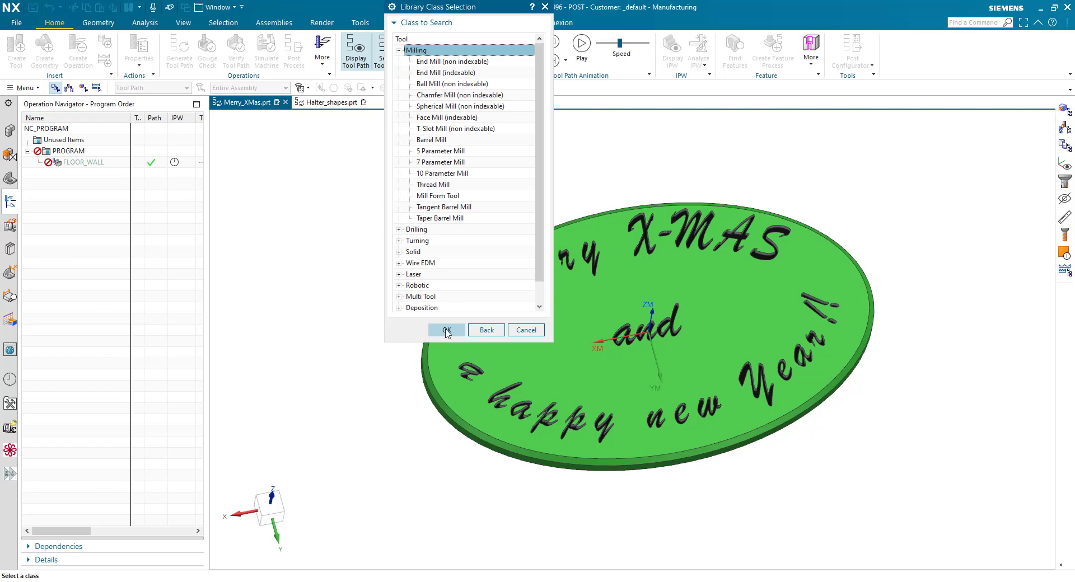
left_click(446, 330)
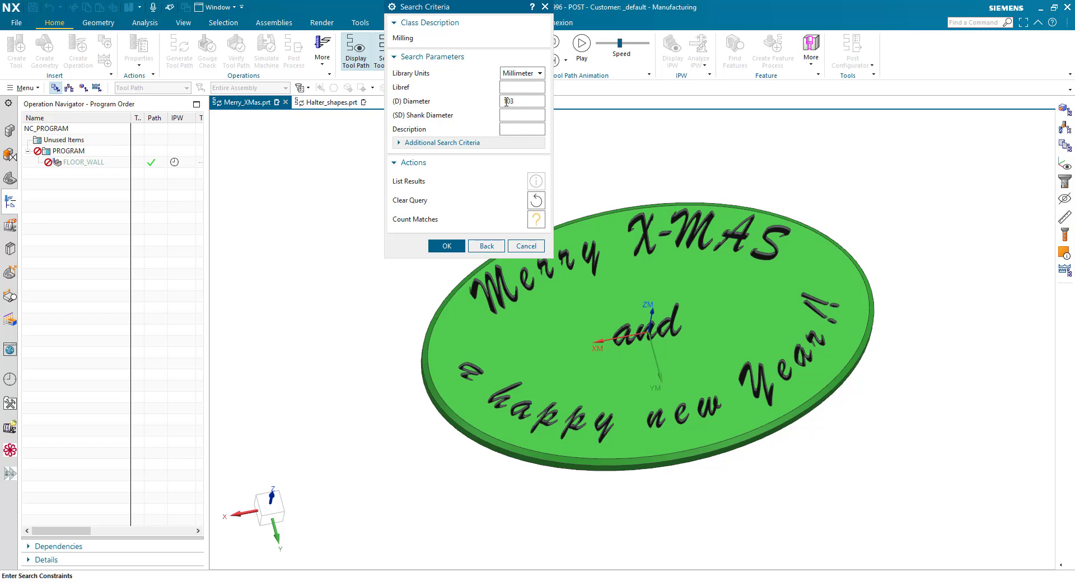
left_click(440, 246)
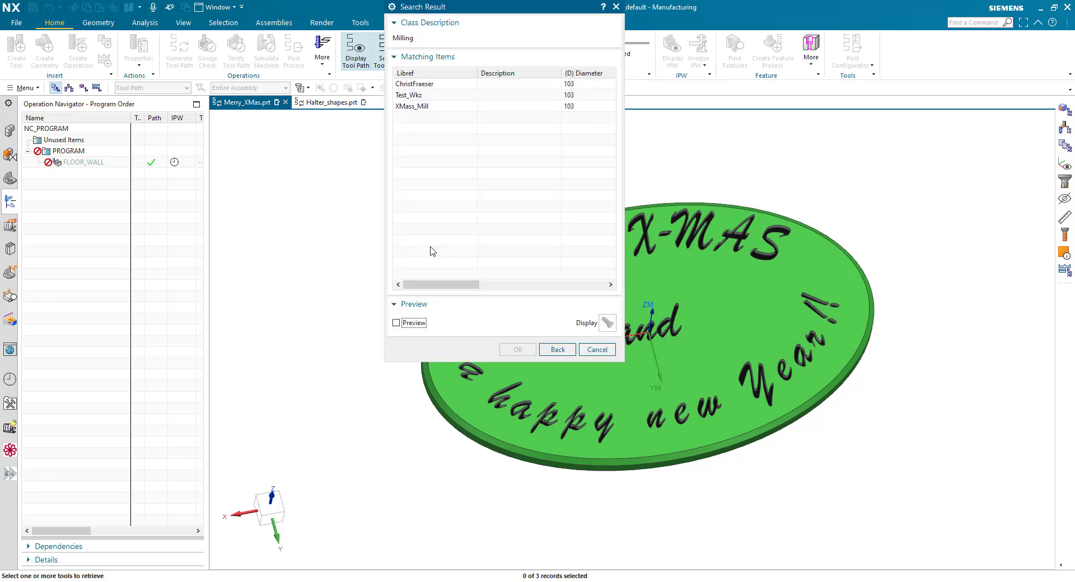
- Retrieve the XMass_Mill tool from the matching library items into the part
left_click_drag(483, 13, 309, 29)
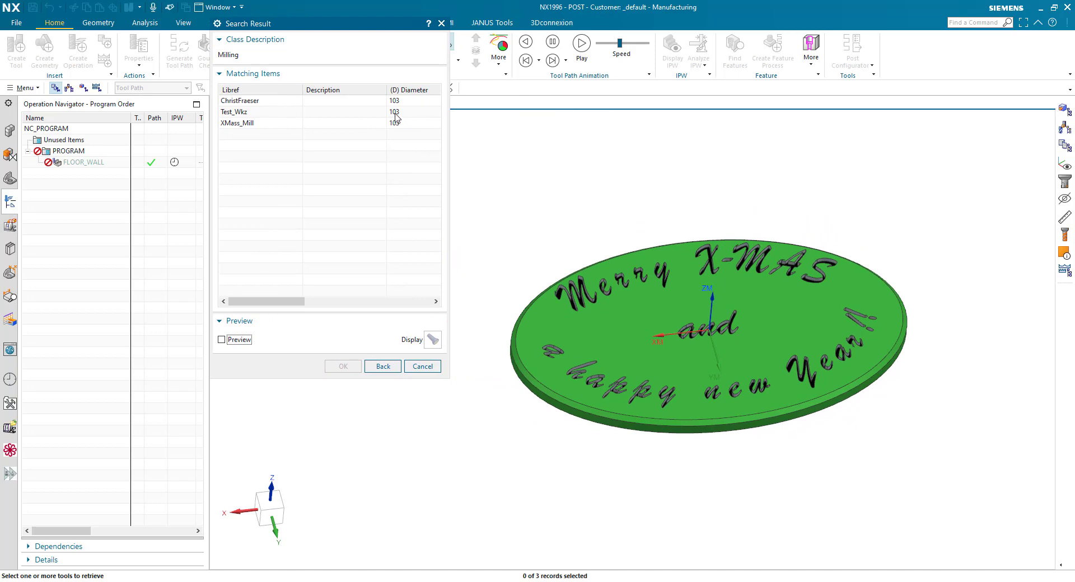
left_click(267, 127)
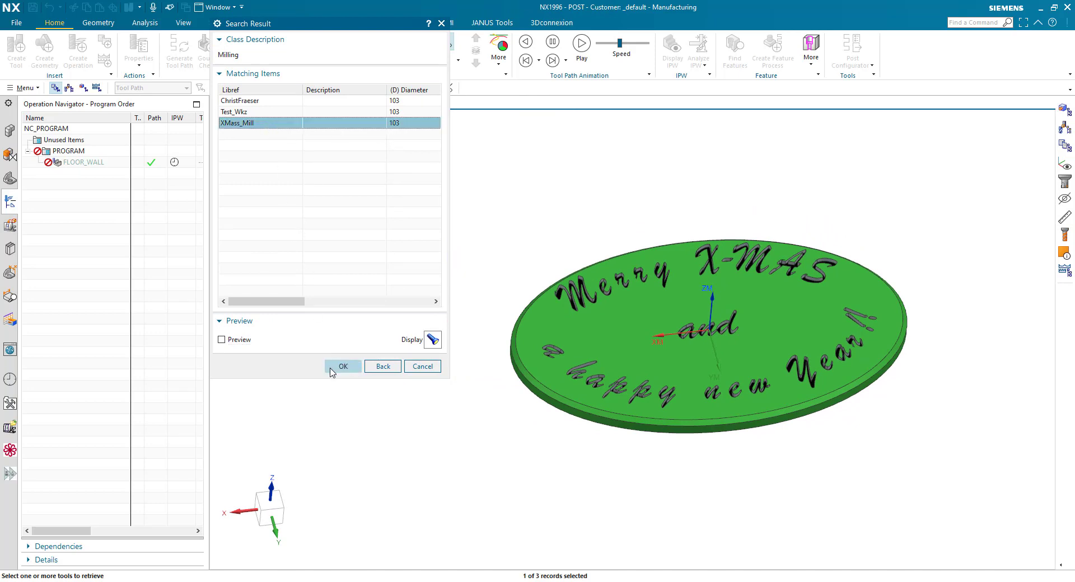
left_click(331, 370)
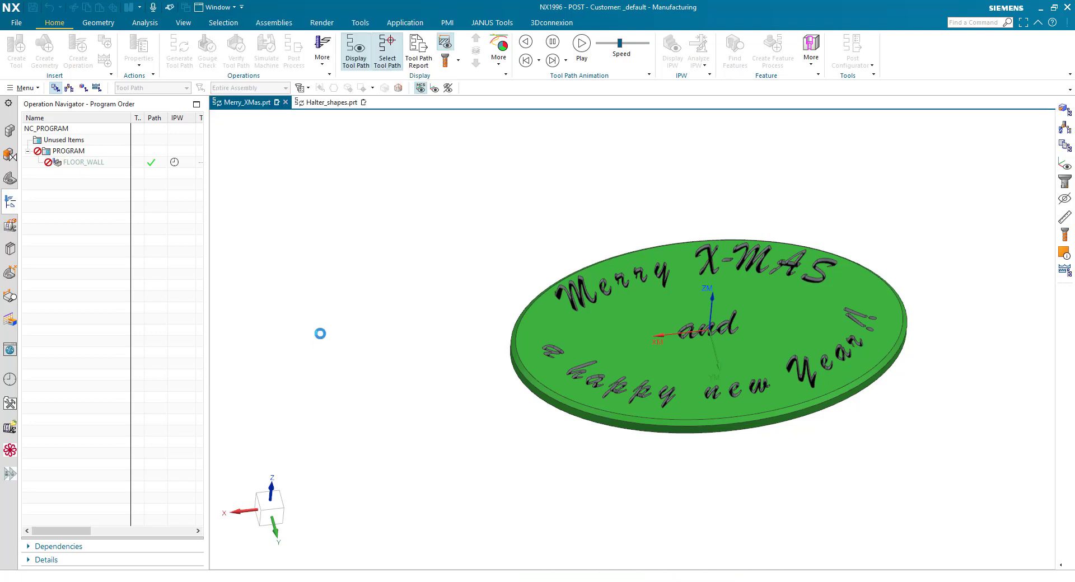
left_click(352, 276)
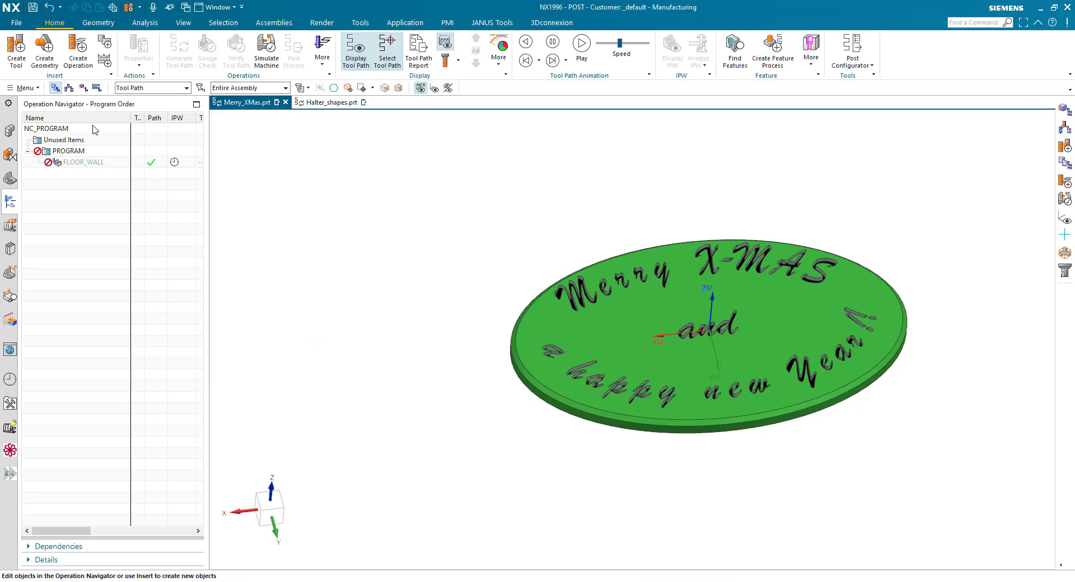
- Show the operations by machine tool and generate the FLOOR_WALL tool path under XMASS_MILL
left_click(91, 163)
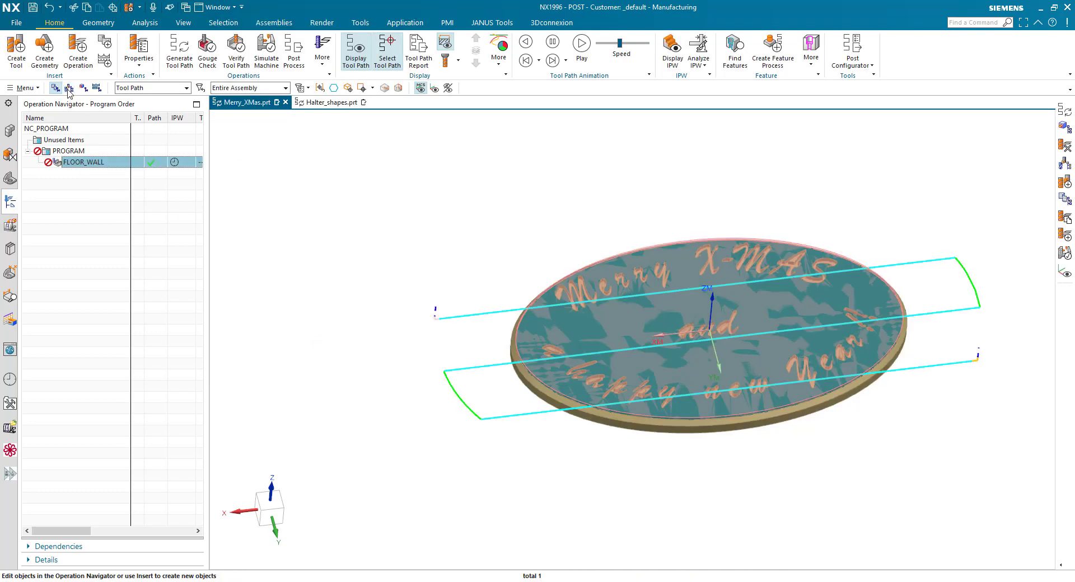
left_click(69, 88)
left_click_drag(72, 151, 90, 162)
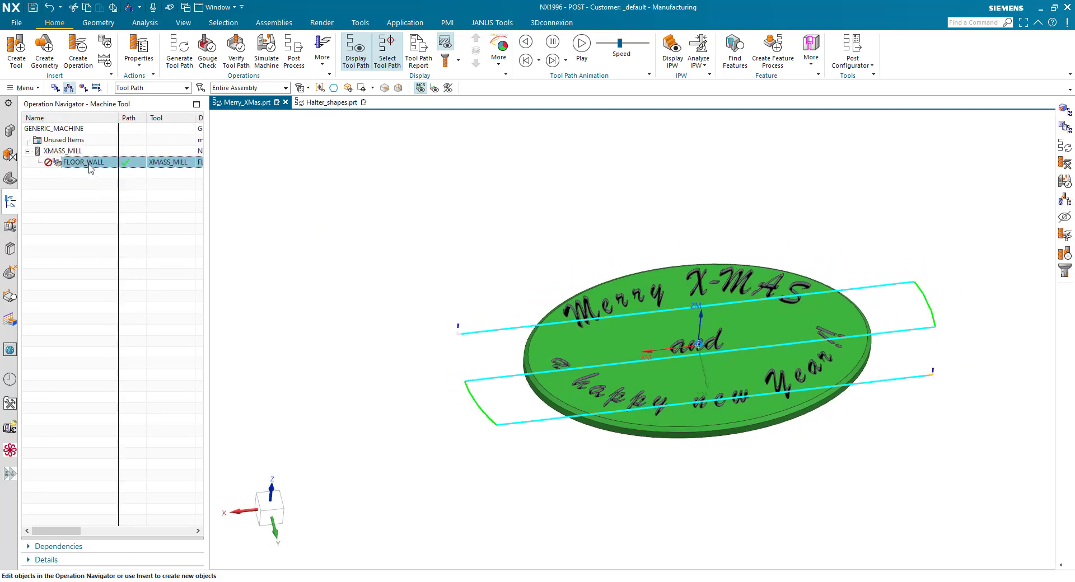
right_click(90, 166)
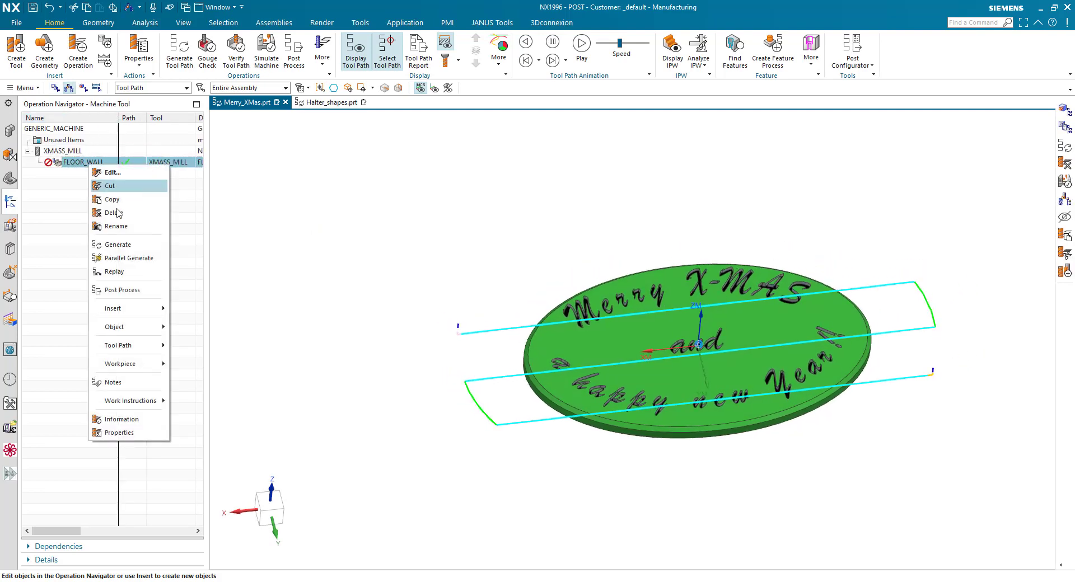
left_click(130, 247)
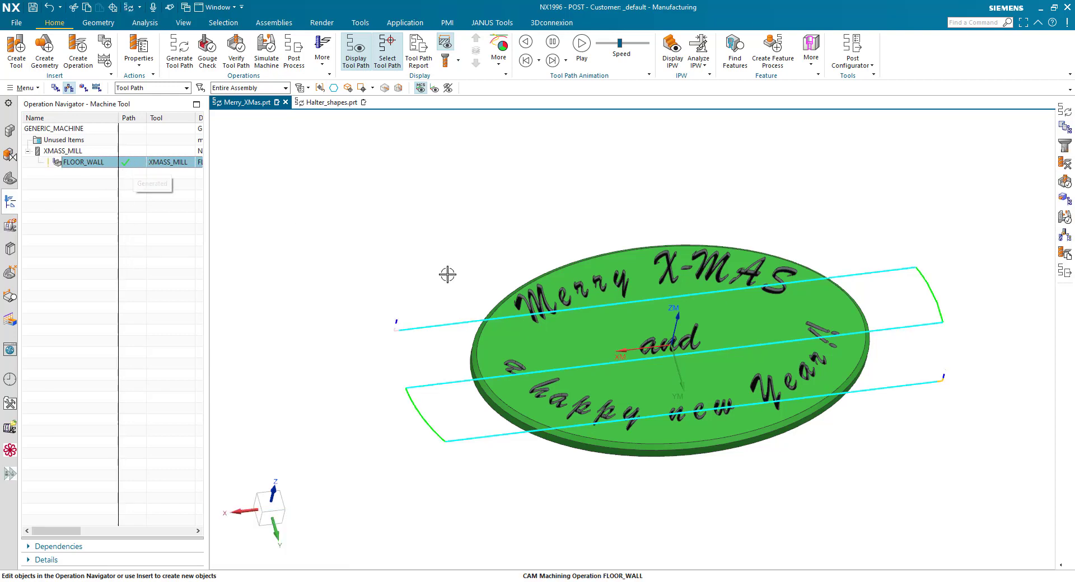
- Show the tool at points along the FLOOR_WALL path and switch its display to Tool Assembly
left_click(444, 324)
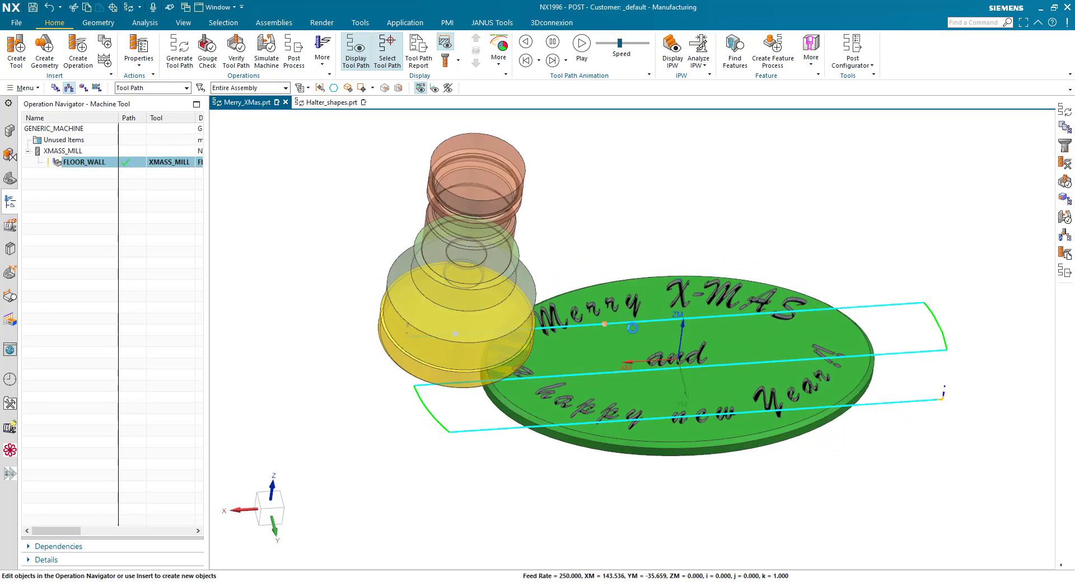
left_click(680, 321)
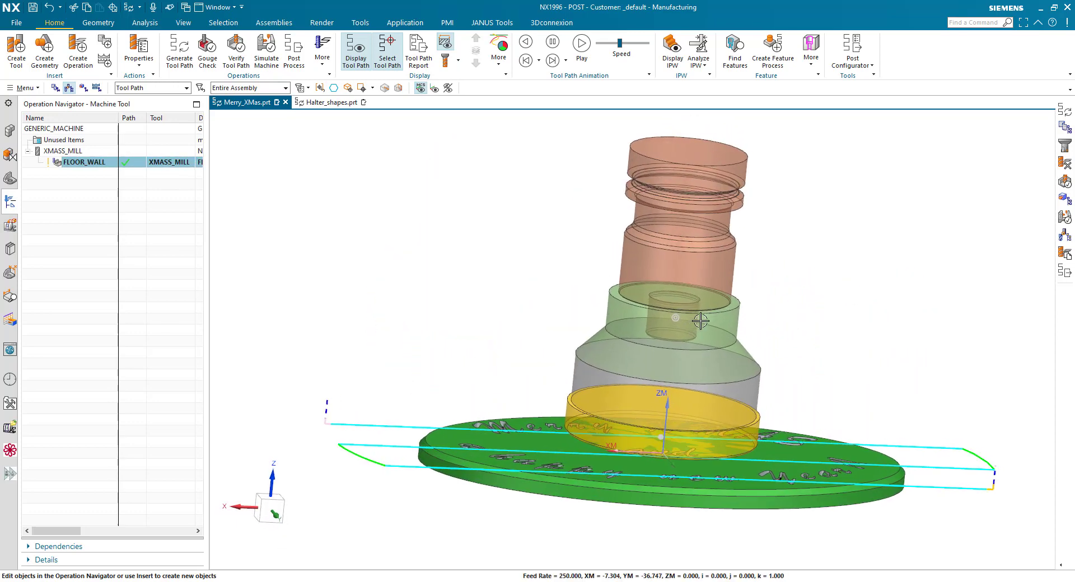
left_click(461, 62)
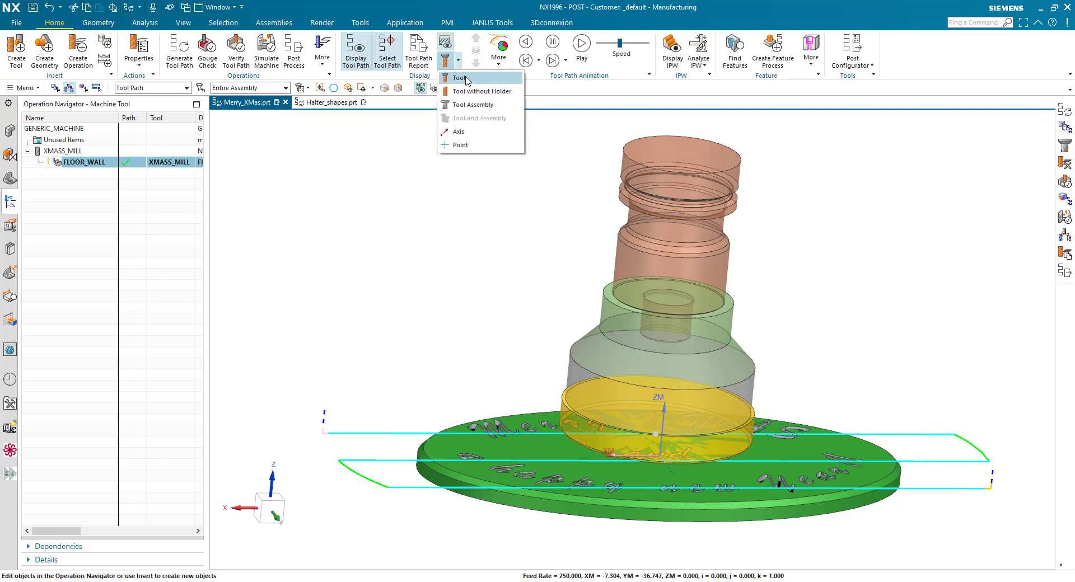
left_click(473, 105)
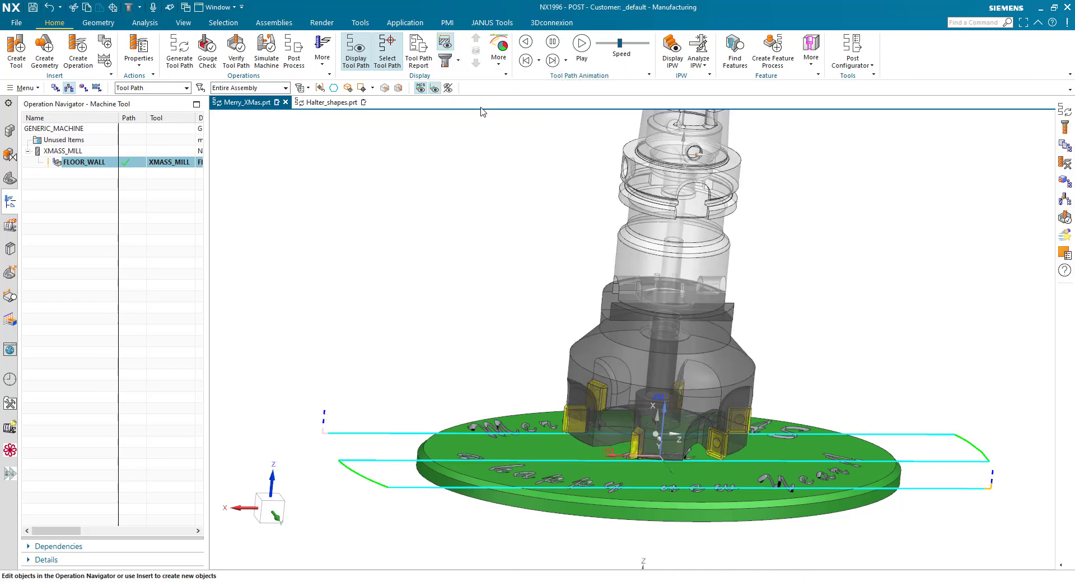
middle_click_drag(493, 252, 476, 207)
- Open the XMASS_MILL tool's parameters and display the parametric tool together with its assembly
left_click(458, 60)
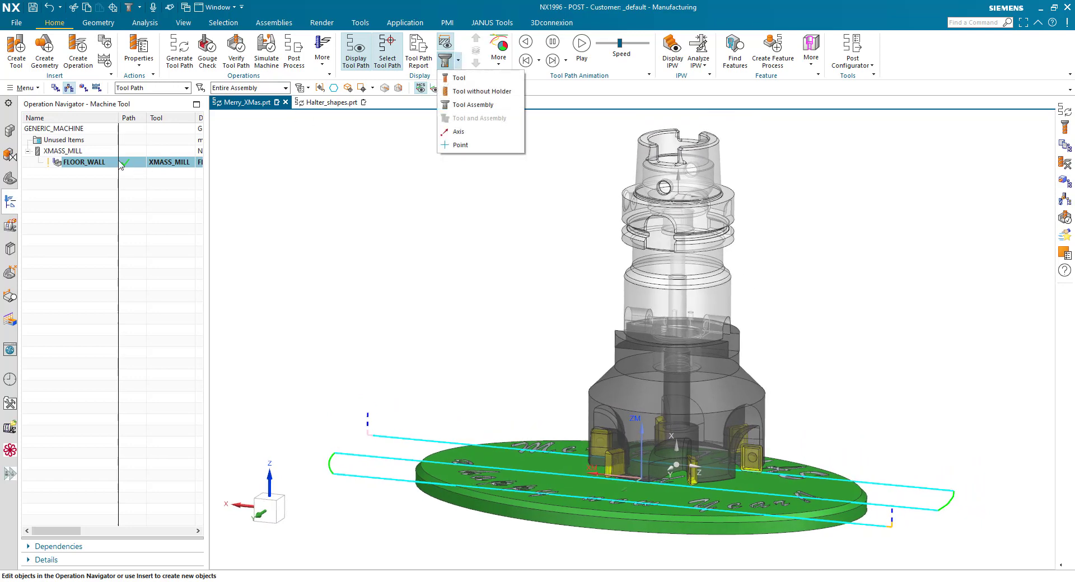
left_click(96, 153)
double_click(95, 152)
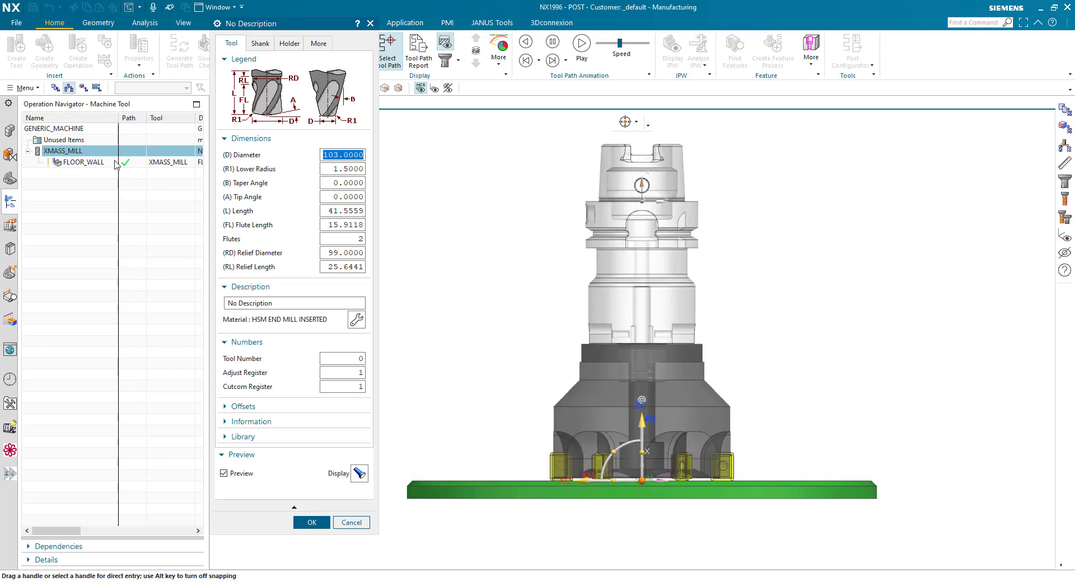
left_click(458, 60)
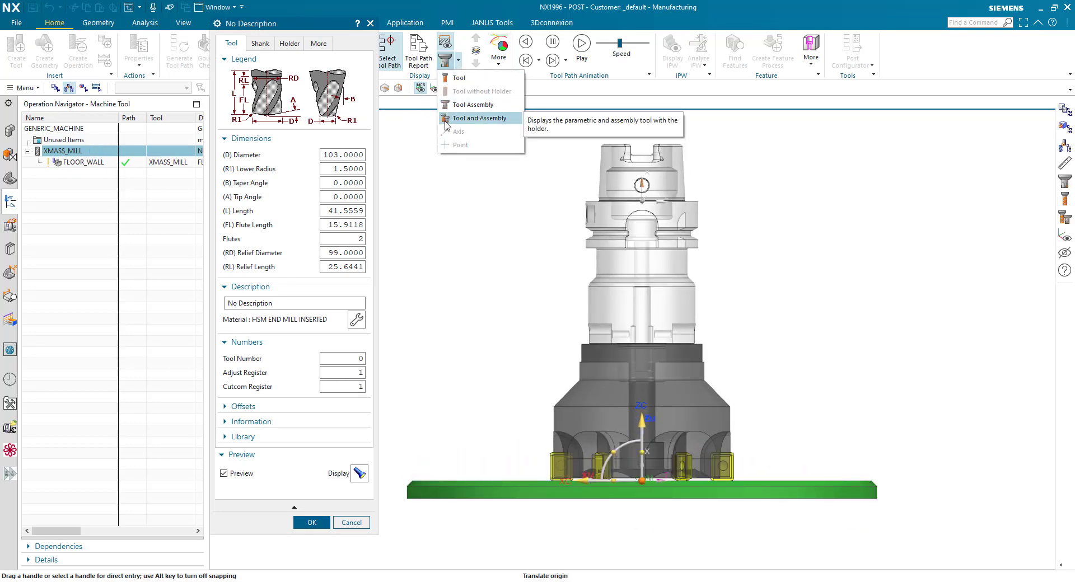
left_click(445, 119)
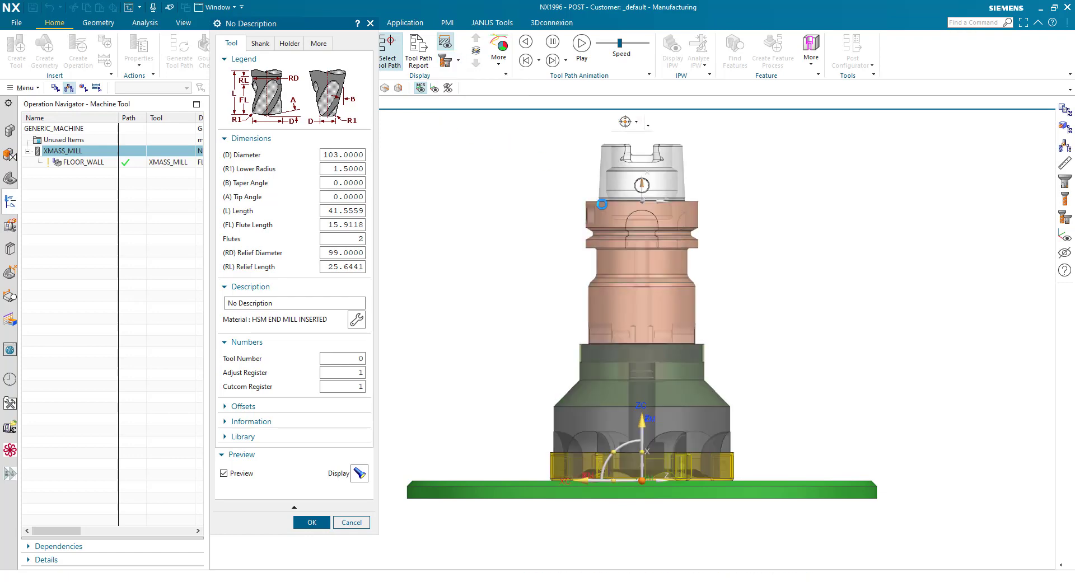
- Raise the tool clear of the disc and examine how the parametric contour fits the cutting inserts
left_click_drag(650, 381, 649, 358)
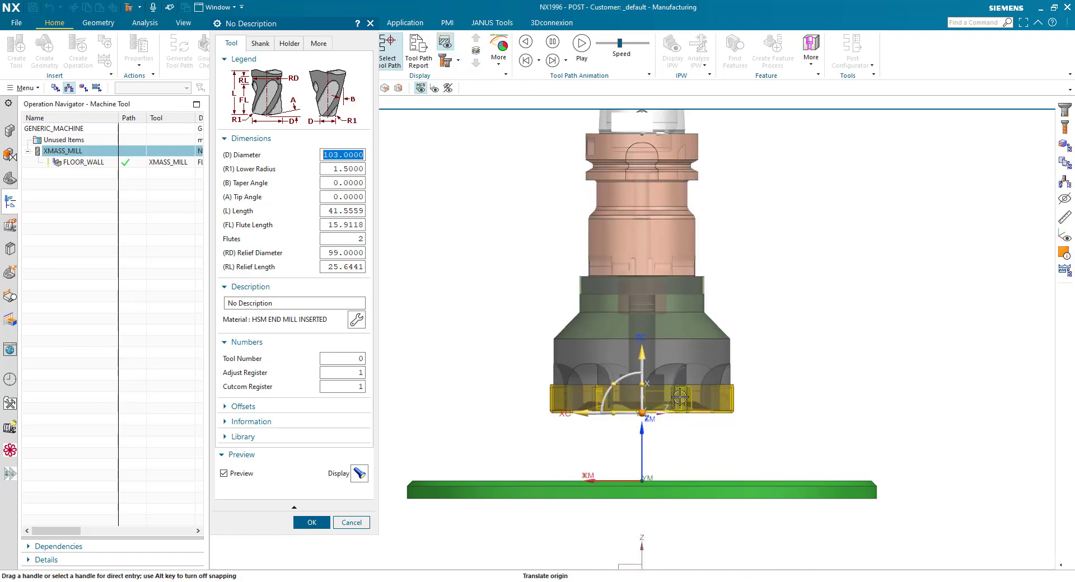
scroll(724, 399, "up", 6)
scroll(770, 386, "down", 8)
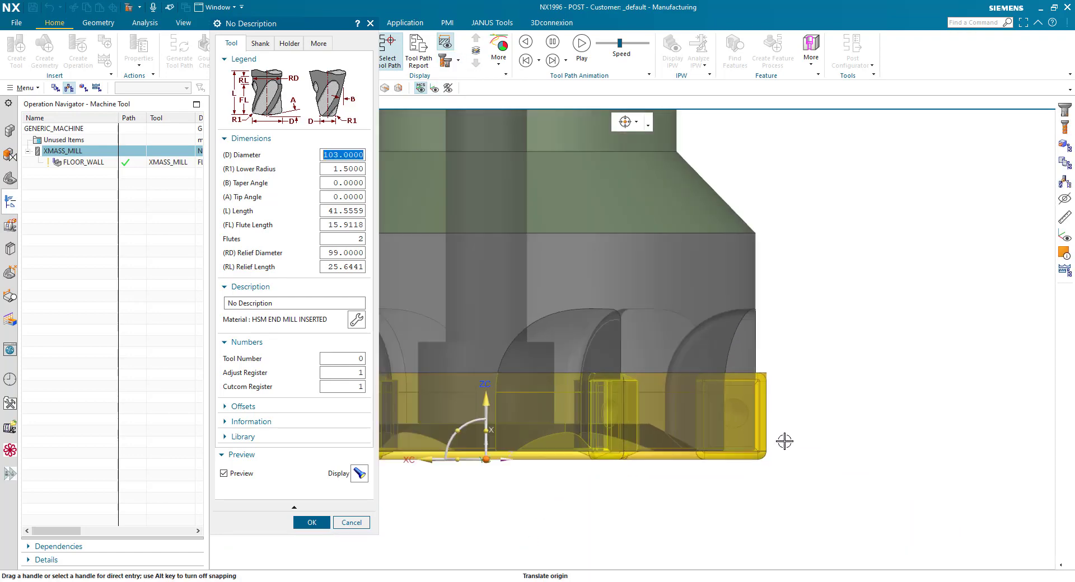
middle_click_drag(725, 322, 598, 466)
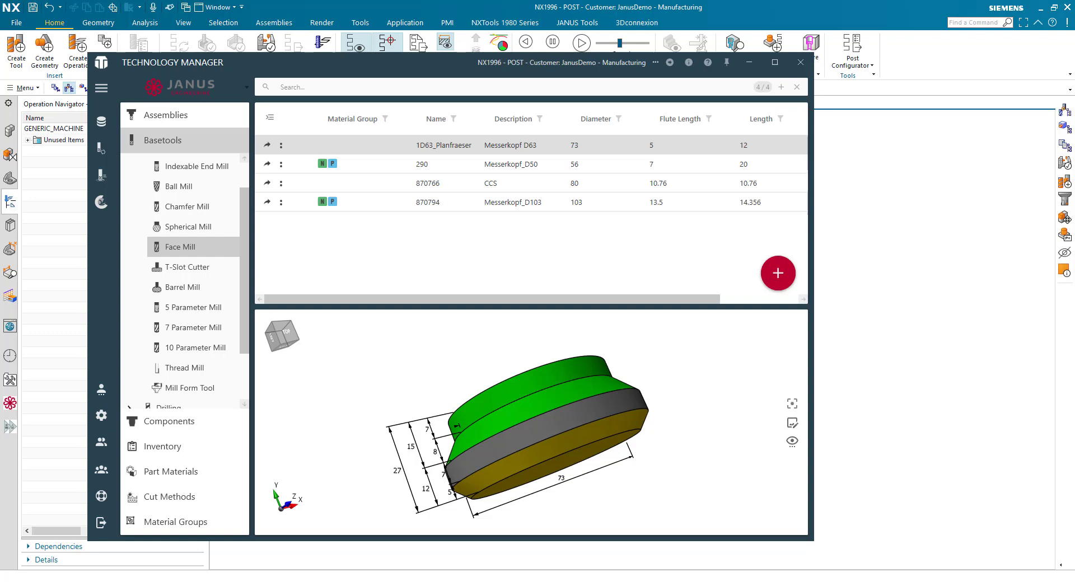
- Switch from the Technology Manager to Halter_shapes.prt in NX and hide the holder, Body (1)
left_click(490, 10)
scroll(483, 245, "down", 2)
mouse_move(482, 245)
middle_mouse_down()
mouse_move(497, 245)
mouse_move(495, 231)
middle_mouse_up()
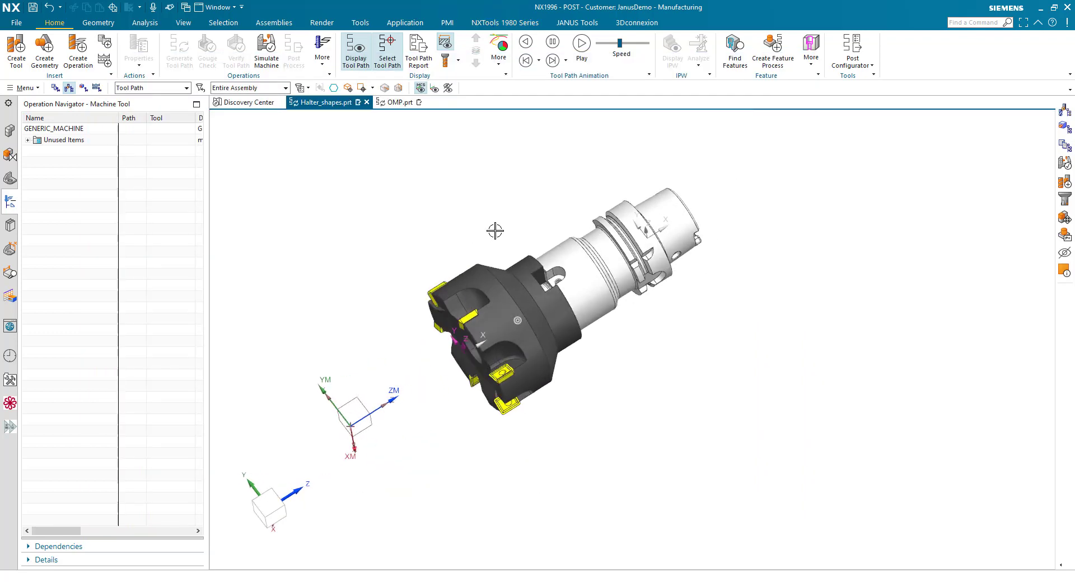
left_click(10, 178)
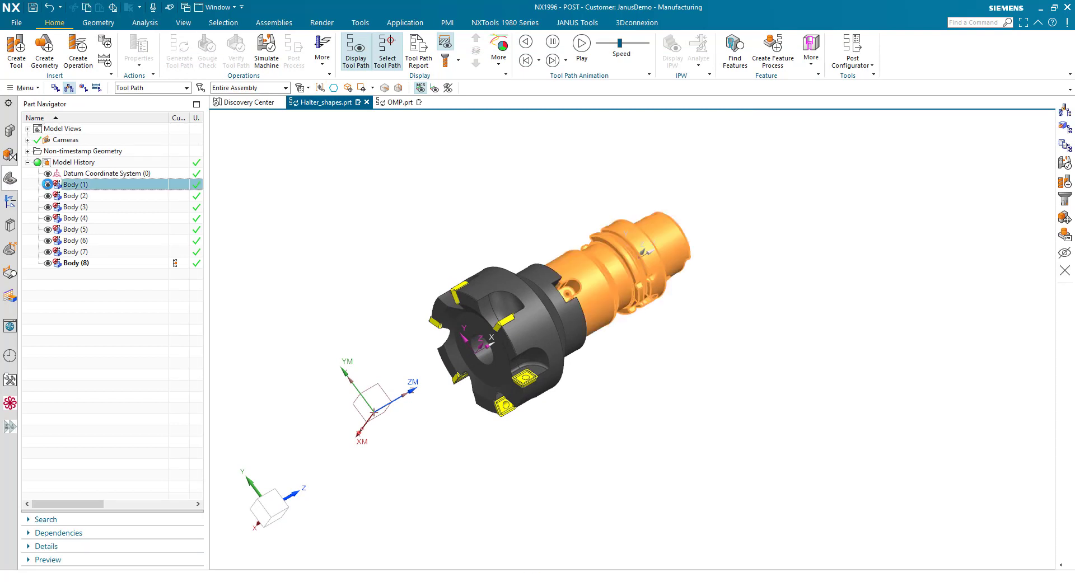
left_click(47, 185)
middle_click_drag(291, 350, 831, 560)
- Switch back to the JANUS Technology Manager and start creating a new face mill from the active class
key("alt+Tab")
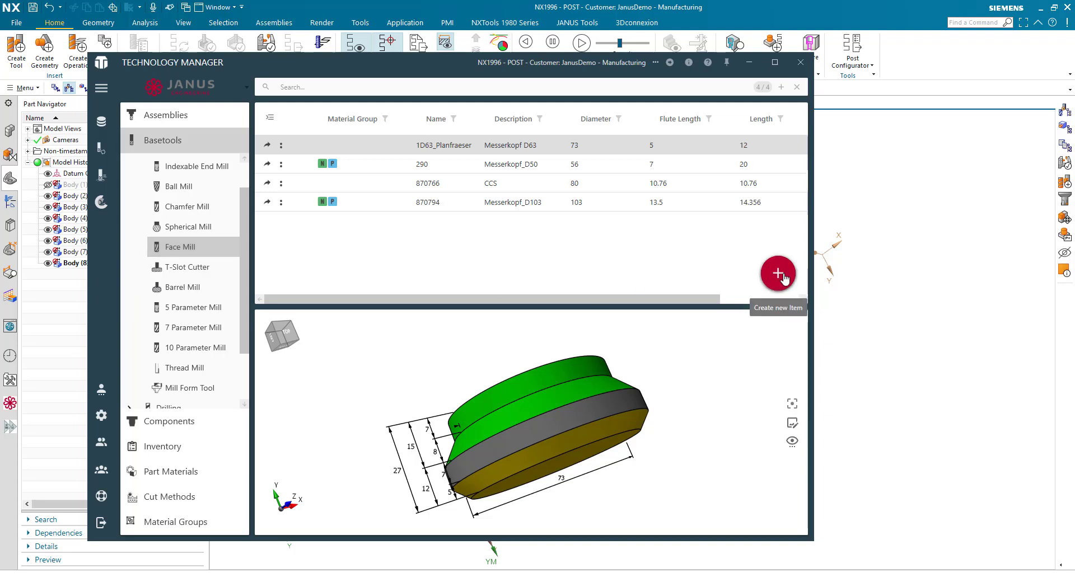
left_click(778, 274)
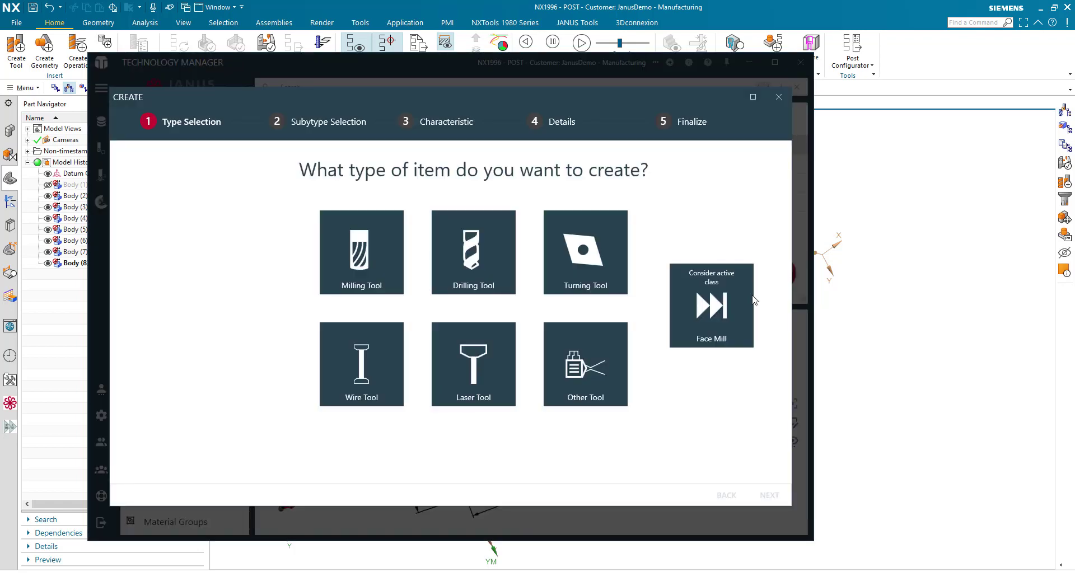
left_click(733, 303)
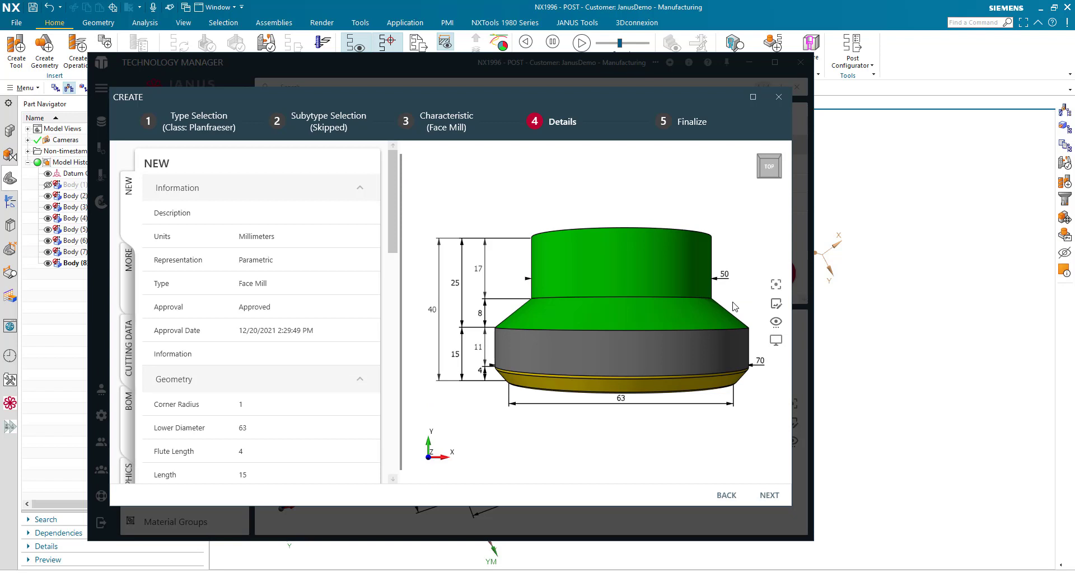
scroll(706, 314, "down", 1)
mouse_move(636, 354)
middle_mouse_down()
mouse_move(615, 354)
mouse_move(633, 365)
middle_mouse_up()
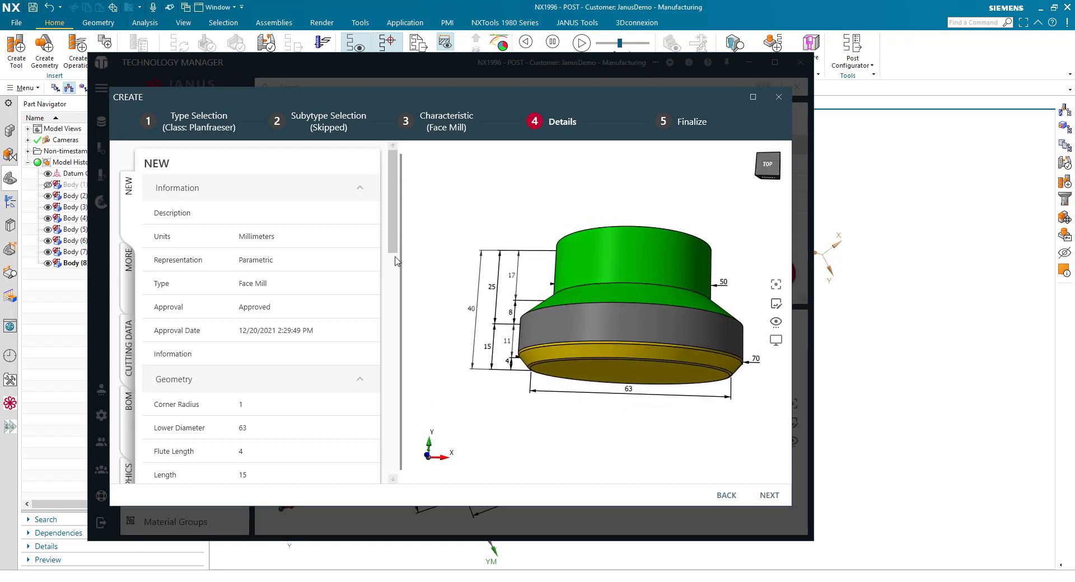
- Set the new face mill's description to X_Mas and open its graphics section
left_click(302, 213)
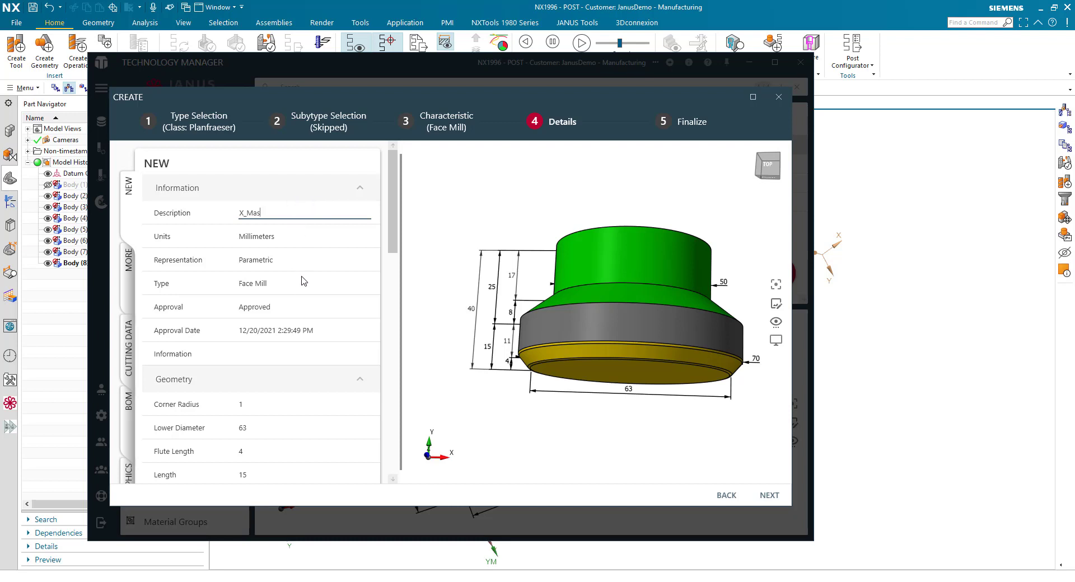
scroll(300, 294, "down", 1)
scroll(171, 350, "down", 1)
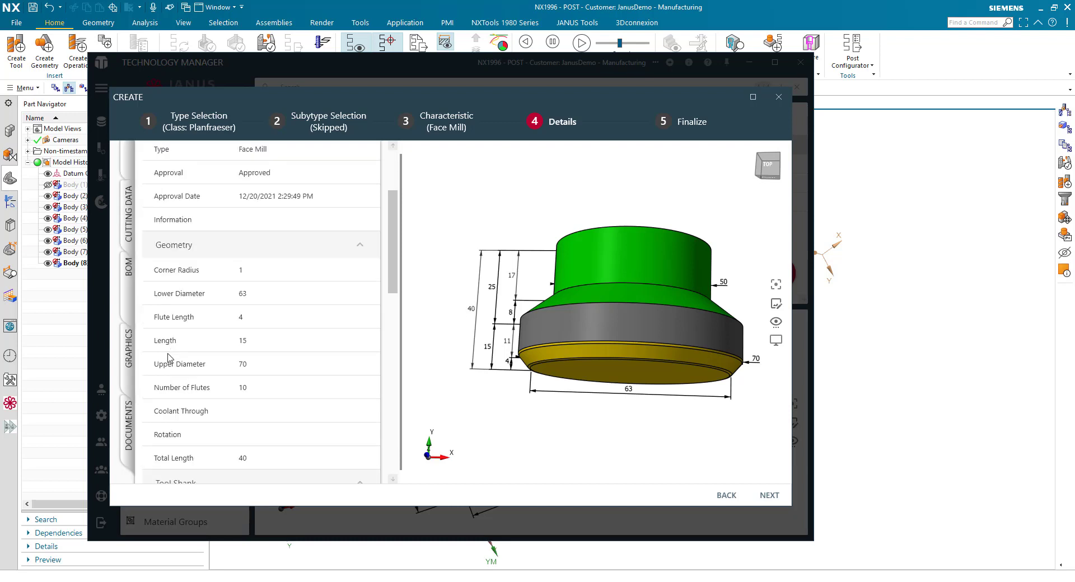
left_click(130, 374)
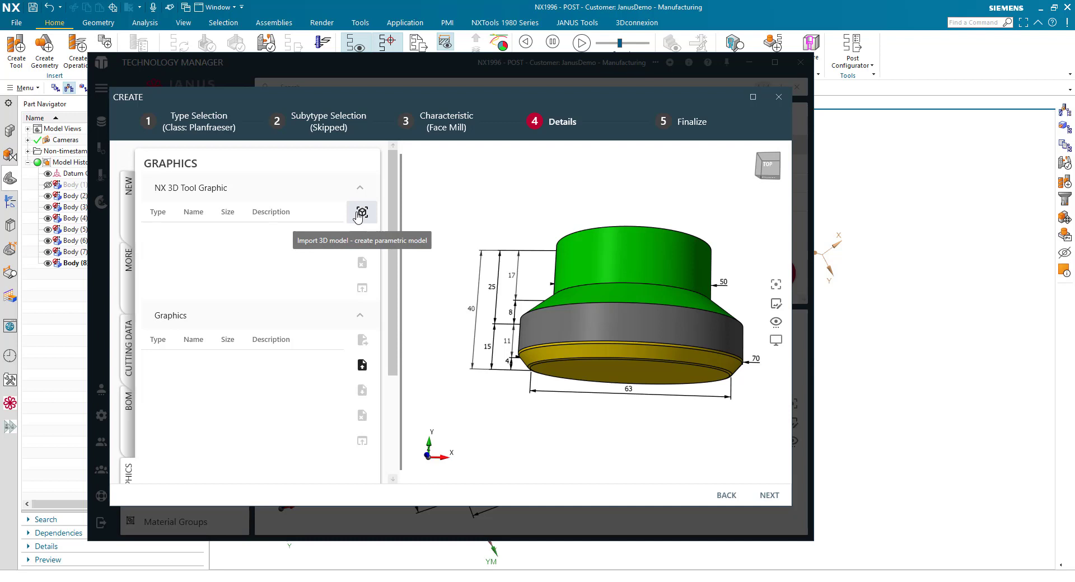
- Start the parametric 3D model import and select the cutter's main body, Body (5), as the noncutting body
left_click(361, 213)
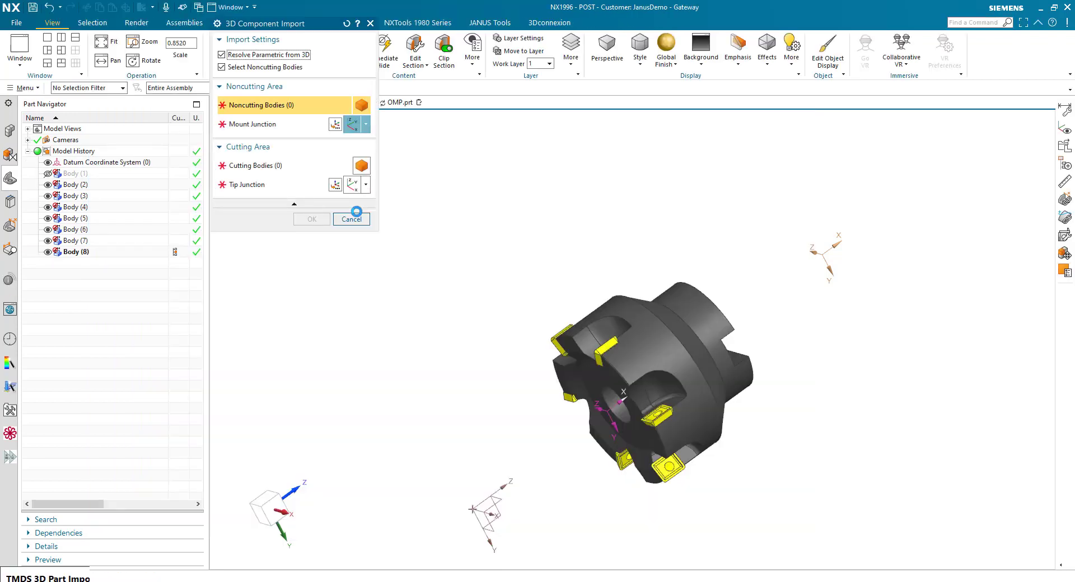
left_click_drag(327, 29, 398, 141)
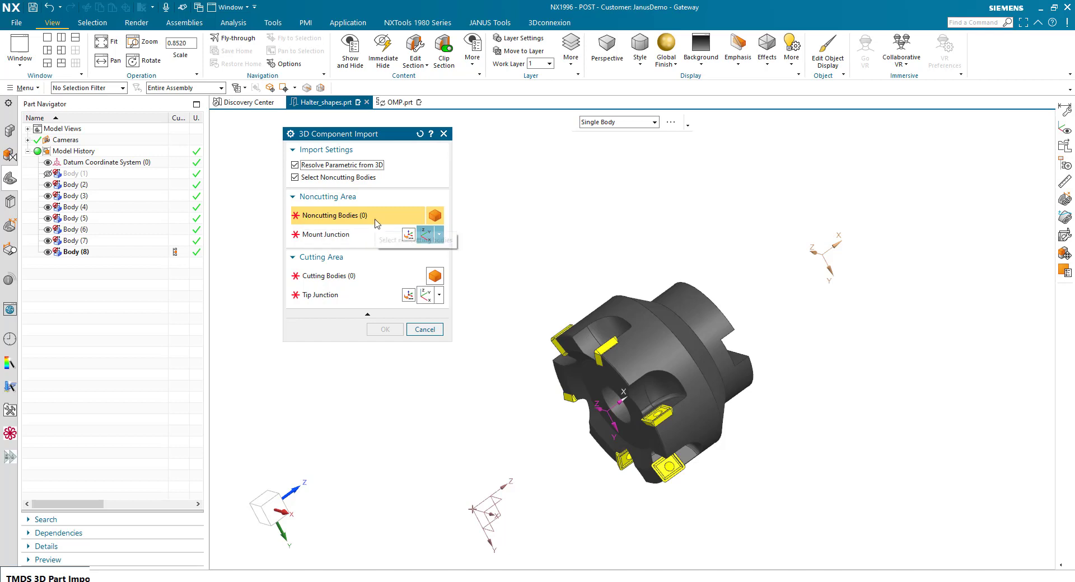
left_click(670, 340)
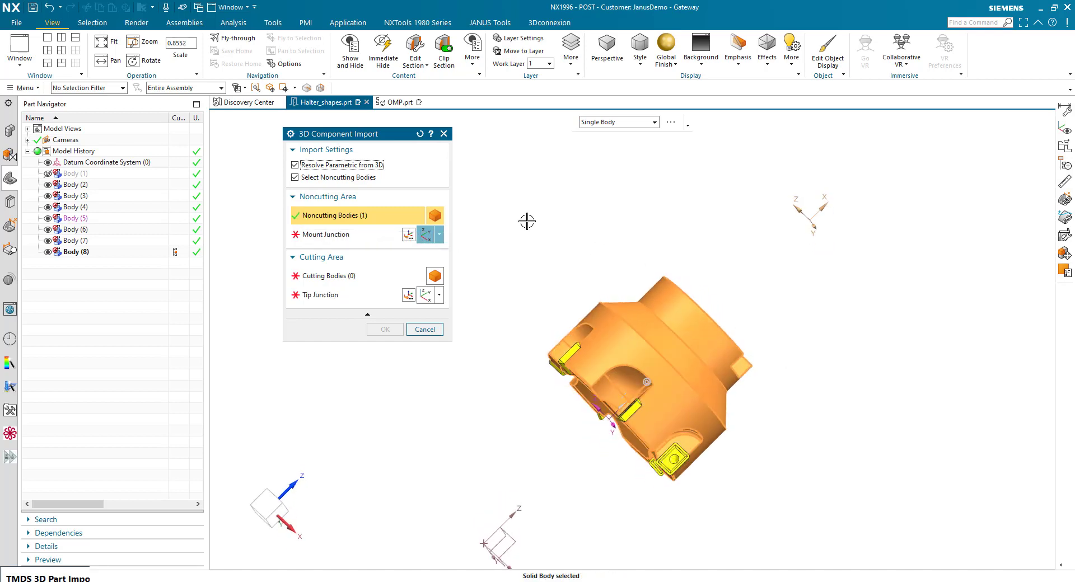
- Place the mount junction at the centre of the cutter's upper mounting face, with its X axis pointing up along the tool axis
left_click(336, 234)
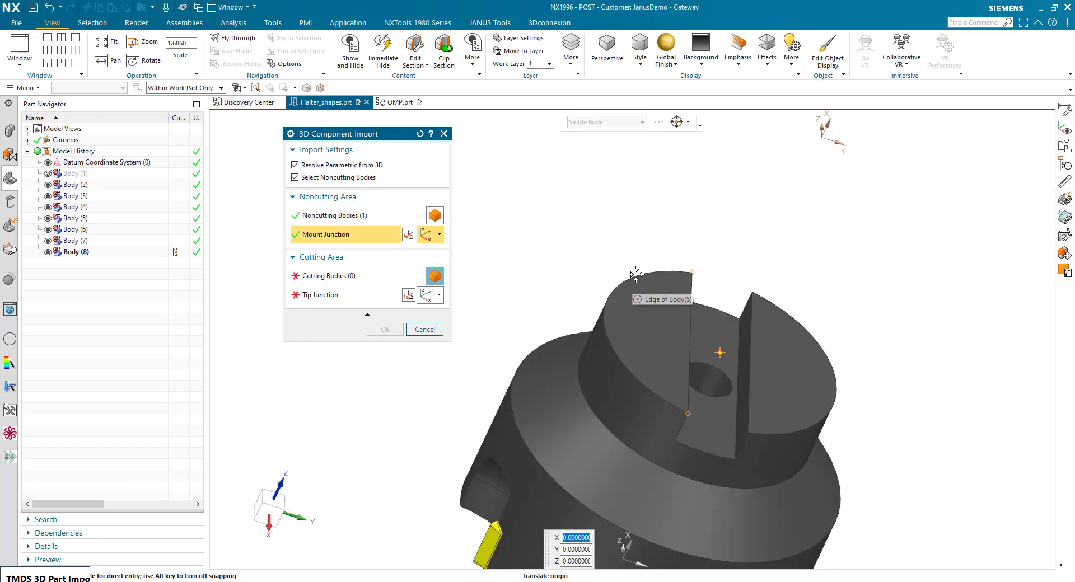
left_click(636, 274)
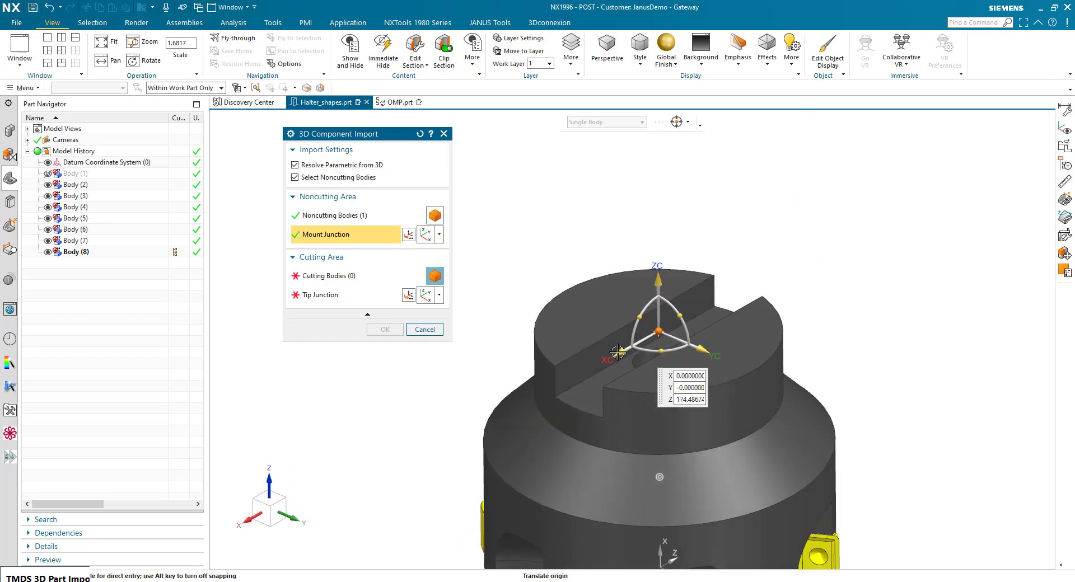
left_click(619, 353)
left_click(597, 297)
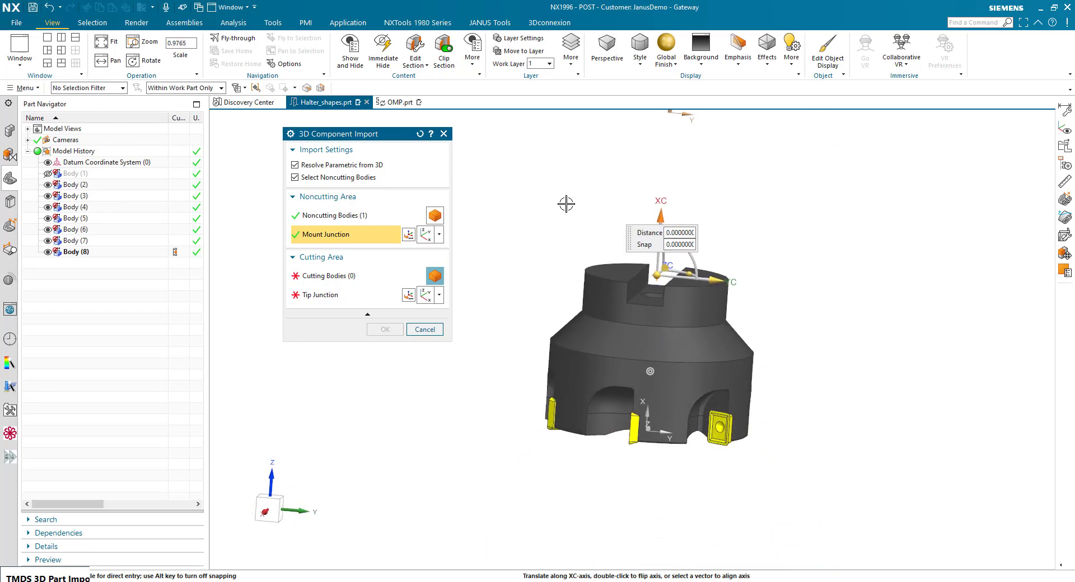
- Select all six yellow inserts as the cutting bodies
left_click(336, 277)
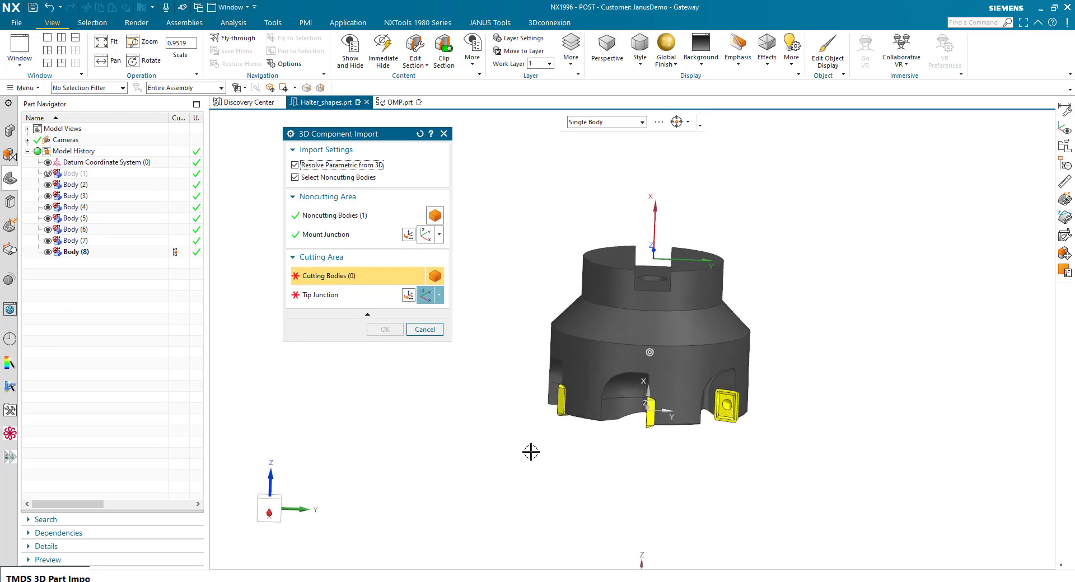
left_click(562, 400)
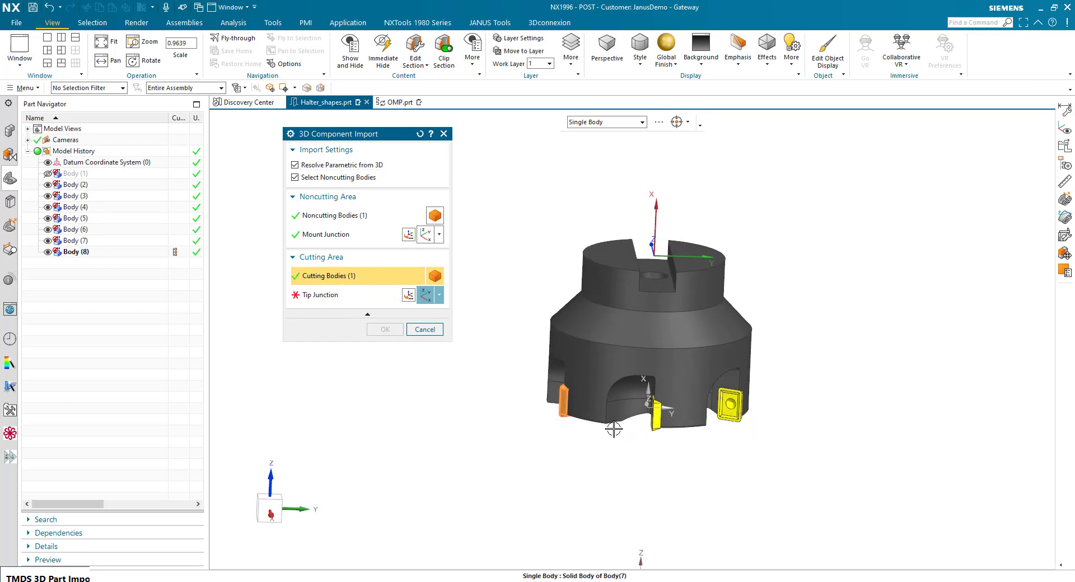
left_click(659, 421)
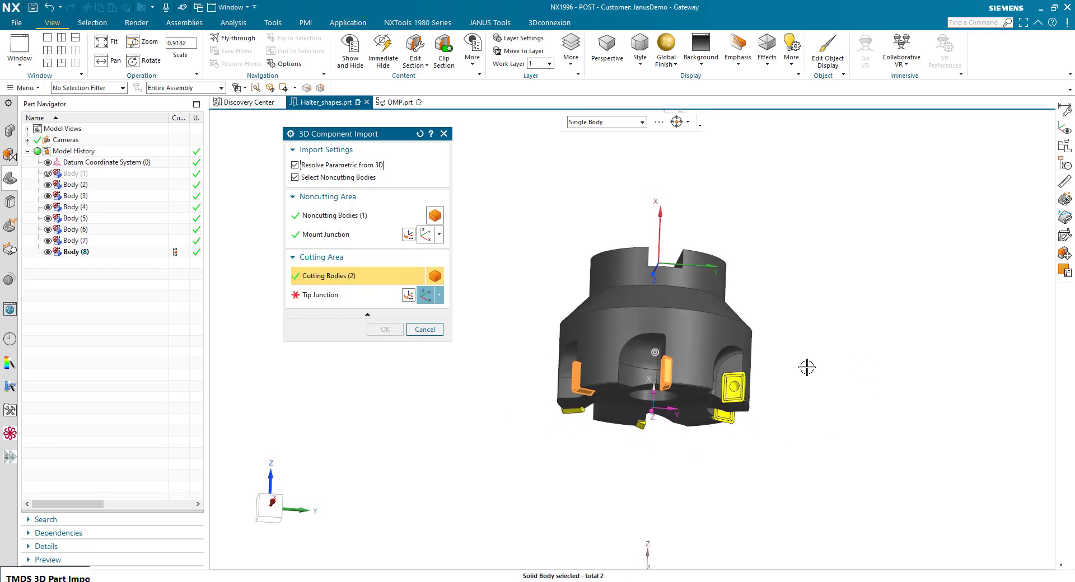
left_click_drag(856, 359, 497, 470)
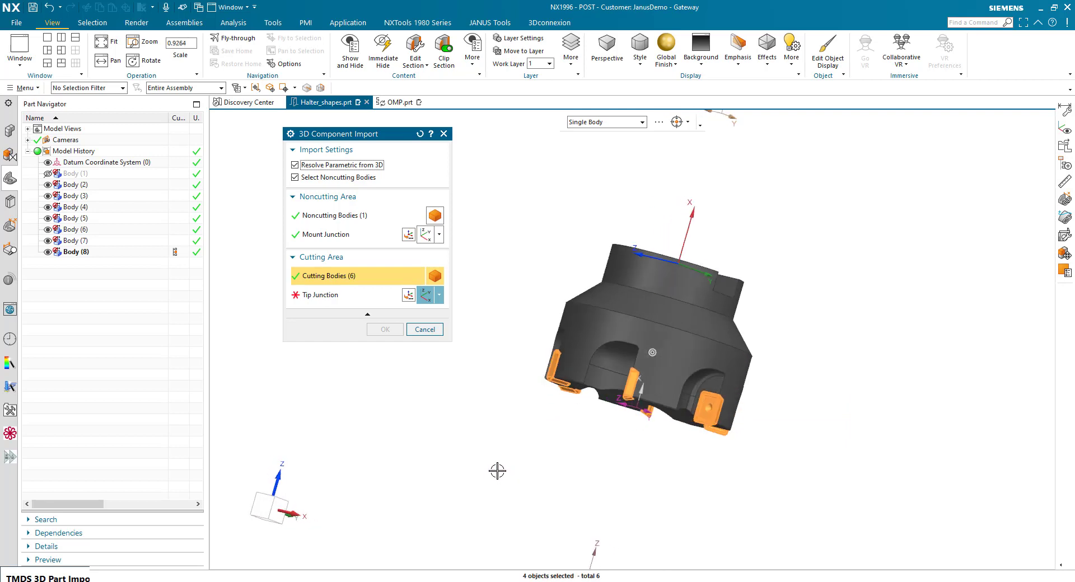
- Set the tip junction's origin midway (50%) between the lower edge points of two opposite inserts
left_click(339, 295)
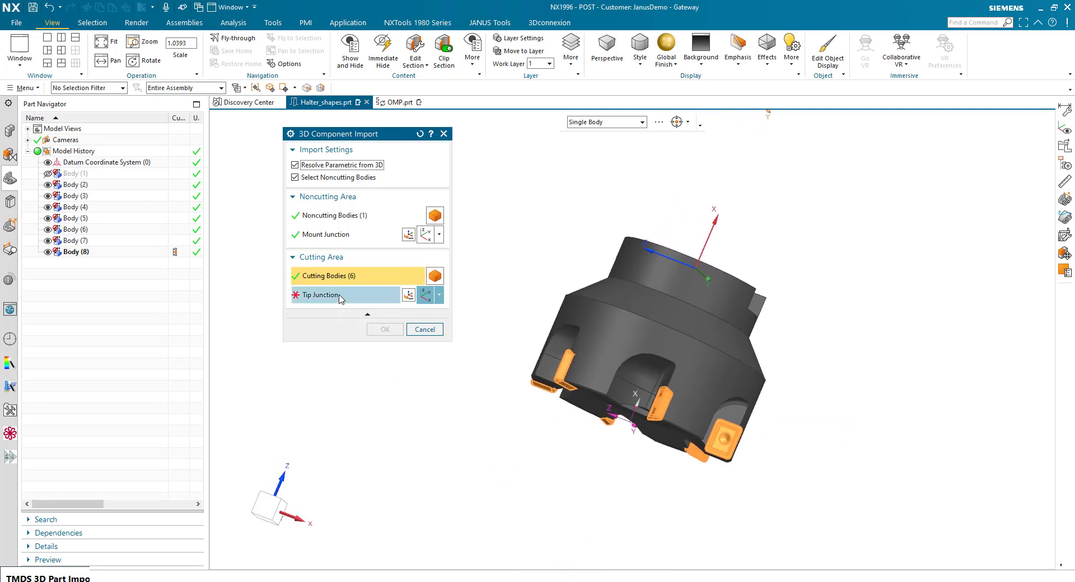
left_click(339, 297)
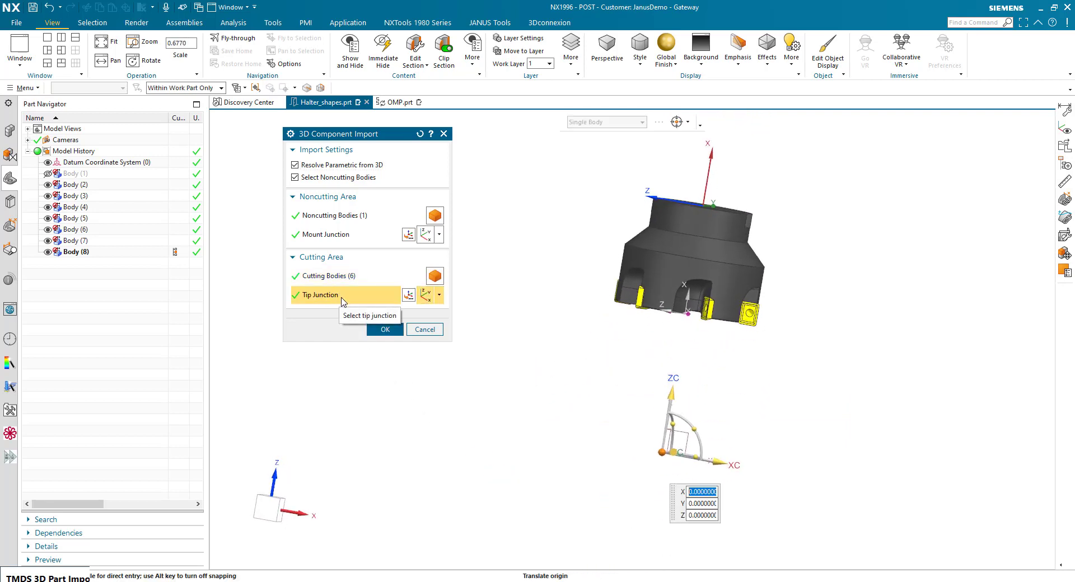
left_click(409, 299)
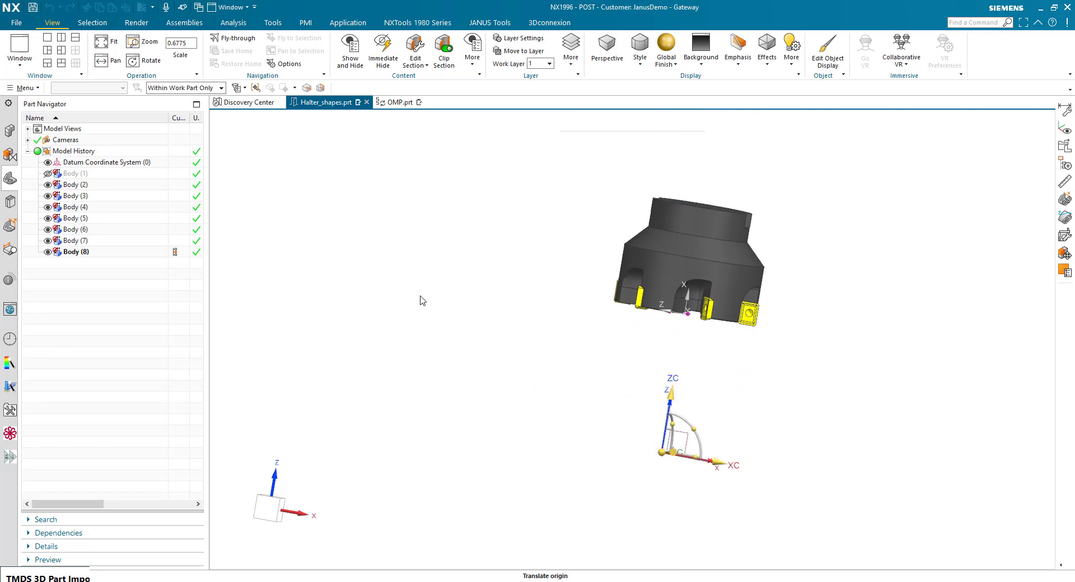
left_click(418, 231)
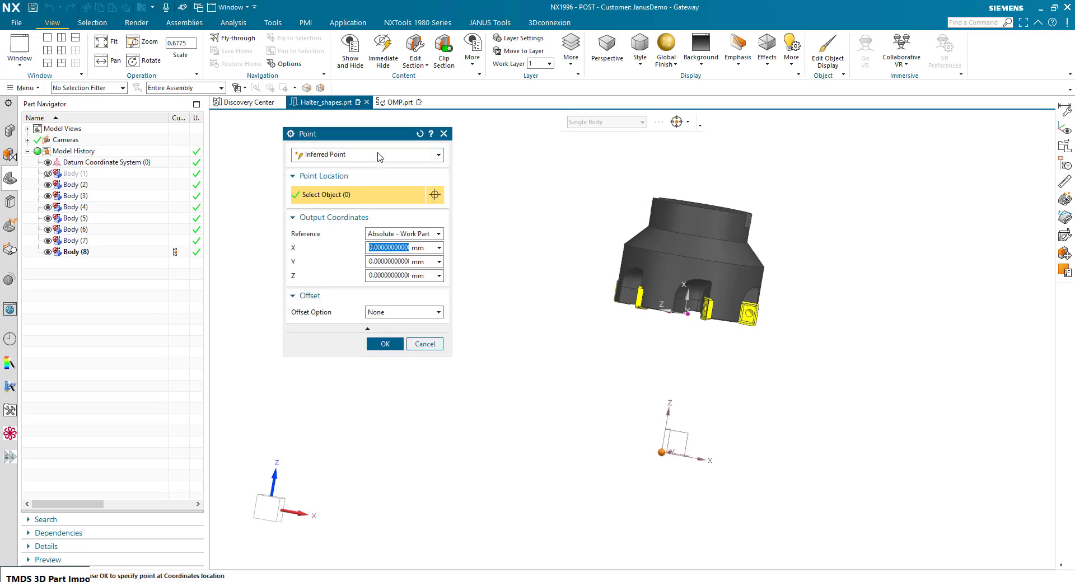
left_click(380, 155)
left_click(360, 292)
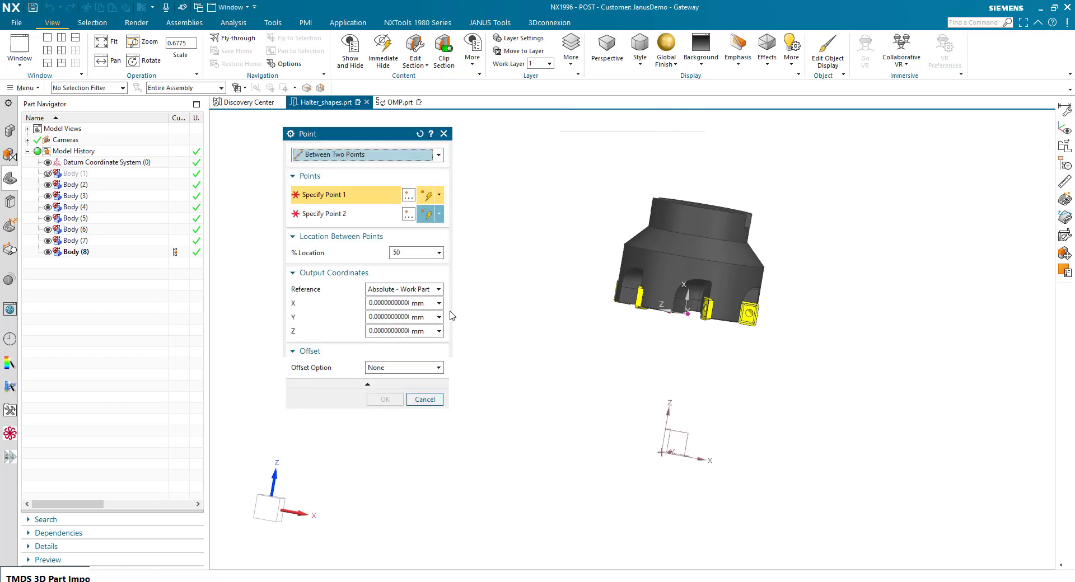
middle_click_drag(694, 305, 693, 142)
scroll(775, 342, "up", 9)
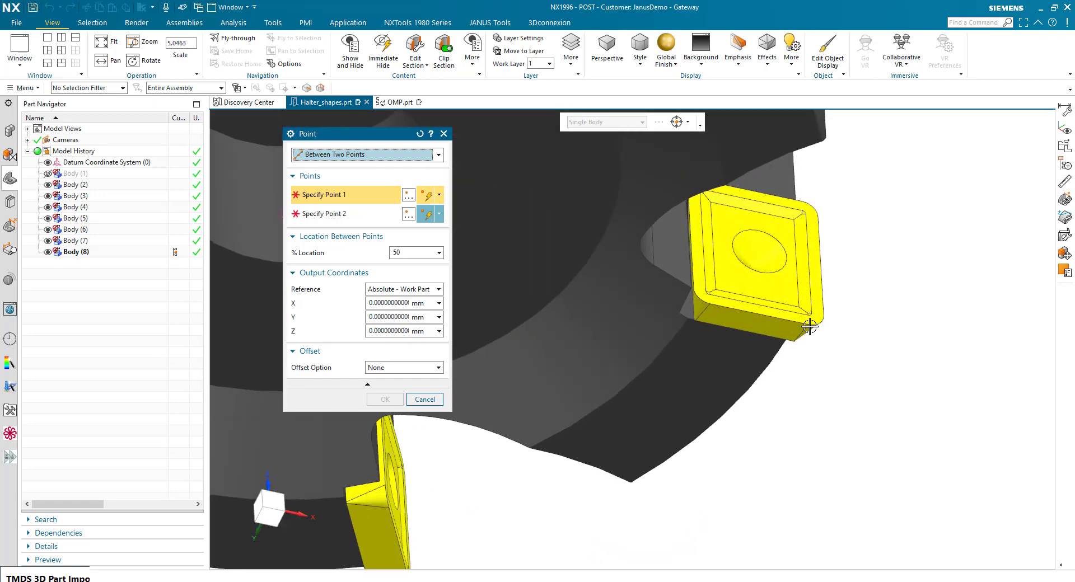
left_click(808, 324)
scroll(918, 380, "down", 2)
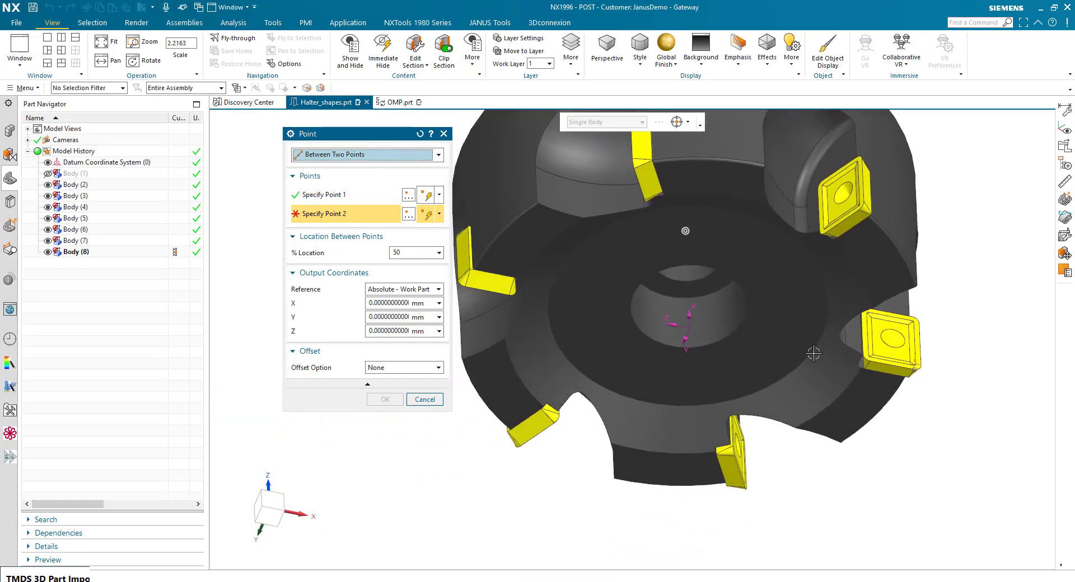
middle_click_drag(816, 355, 804, 560)
scroll(594, 296, "up", 8)
left_click(597, 295)
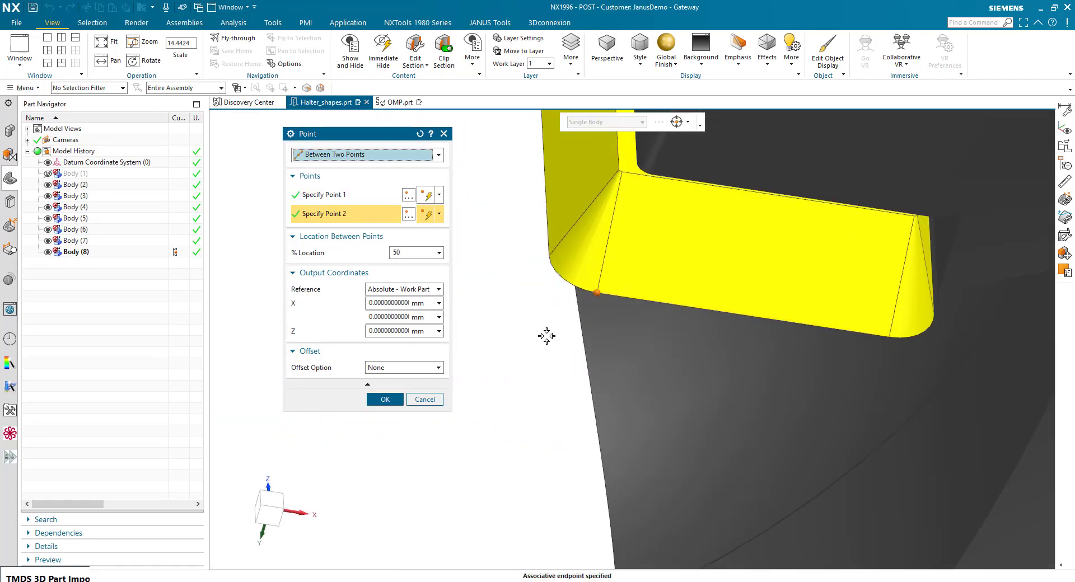
scroll(547, 335, "down", 11)
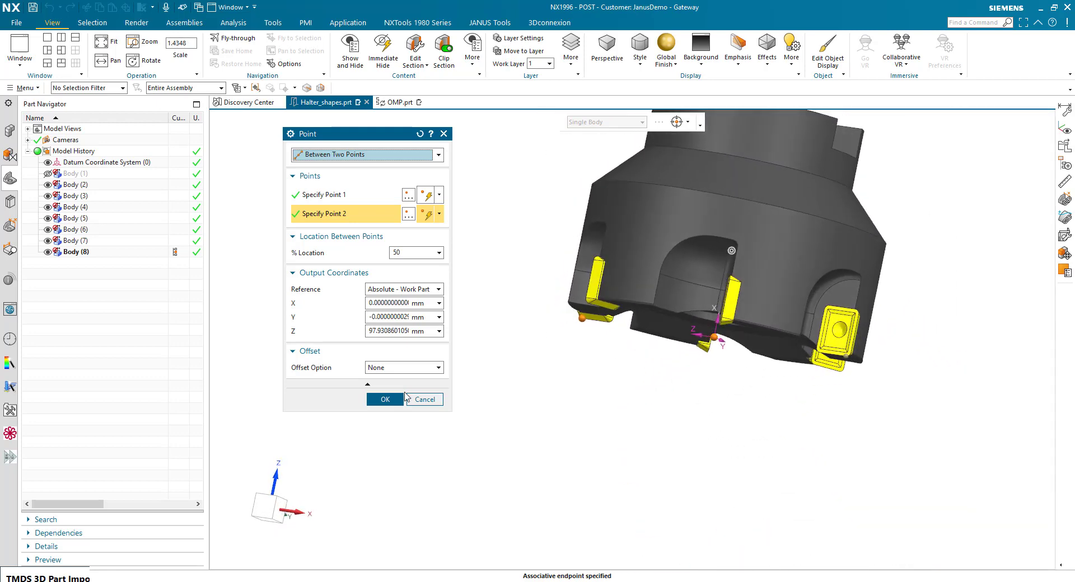
left_click(385, 400)
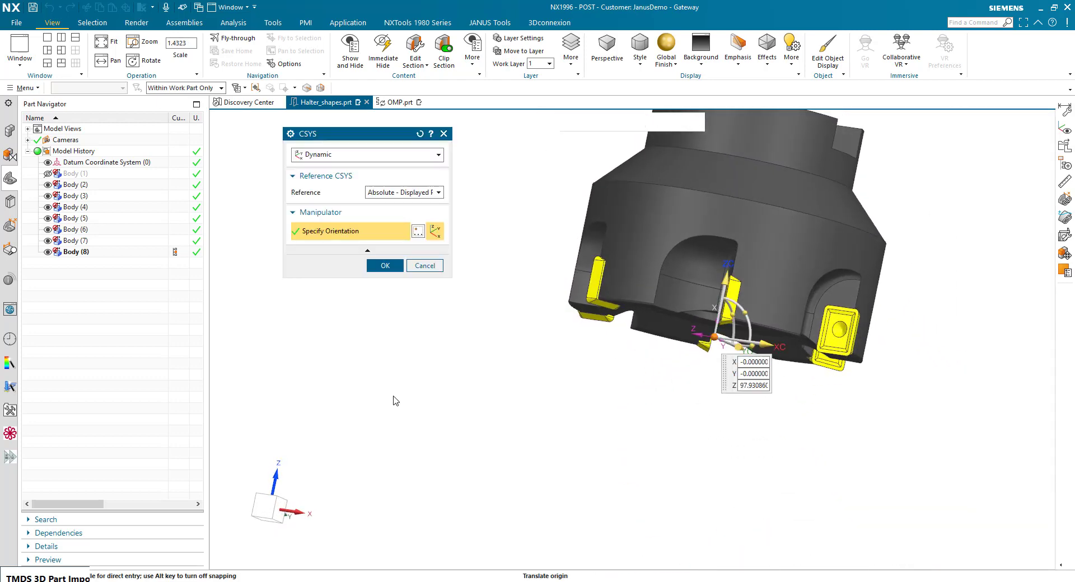
- Rotate the tip junction so its X axis points up along the tool axis, and run the 3D component import
left_click_drag(757, 315, 684, 280)
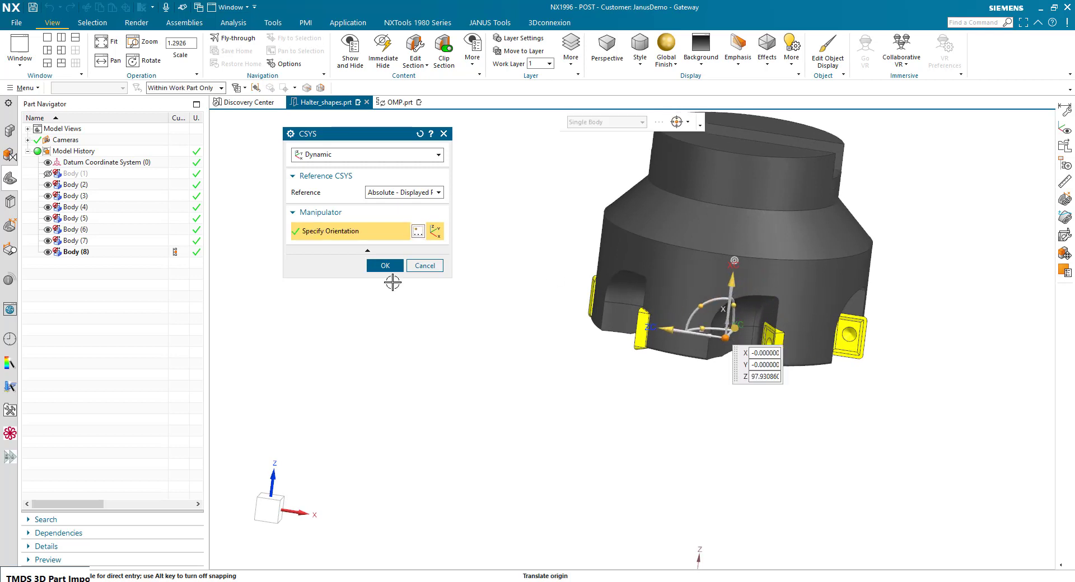
left_click(377, 270)
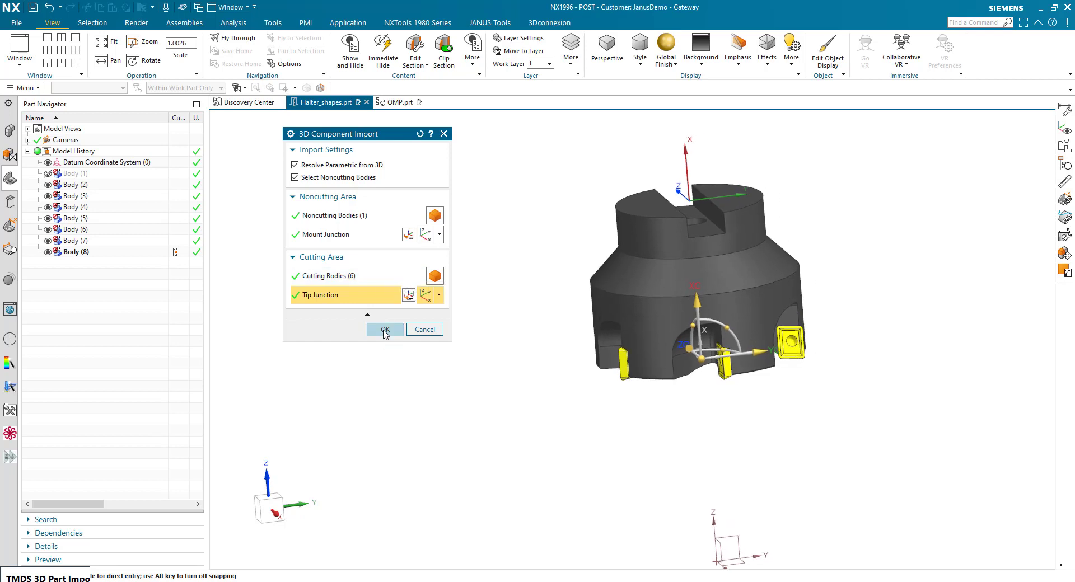
left_click(385, 330)
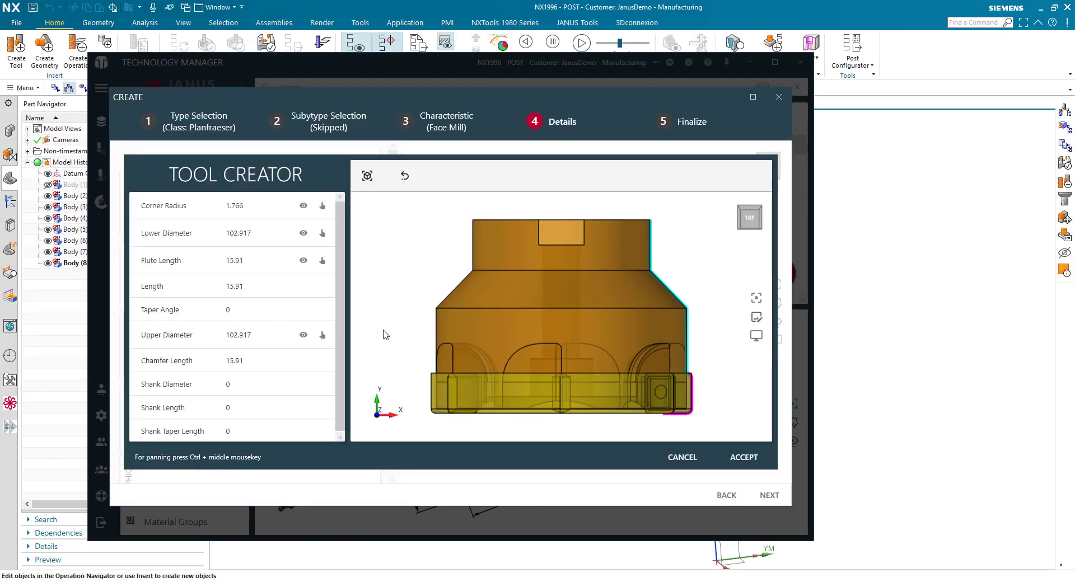
- Examine the generated cutting and noncutting contours around the inserts in the Tool Creator
mouse_move(474, 360)
middle_mouse_down()
mouse_move(465, 344)
mouse_move(506, 310)
mouse_move(532, 325)
mouse_move(486, 369)
middle_mouse_up()
left_click(750, 221)
left_click(751, 221)
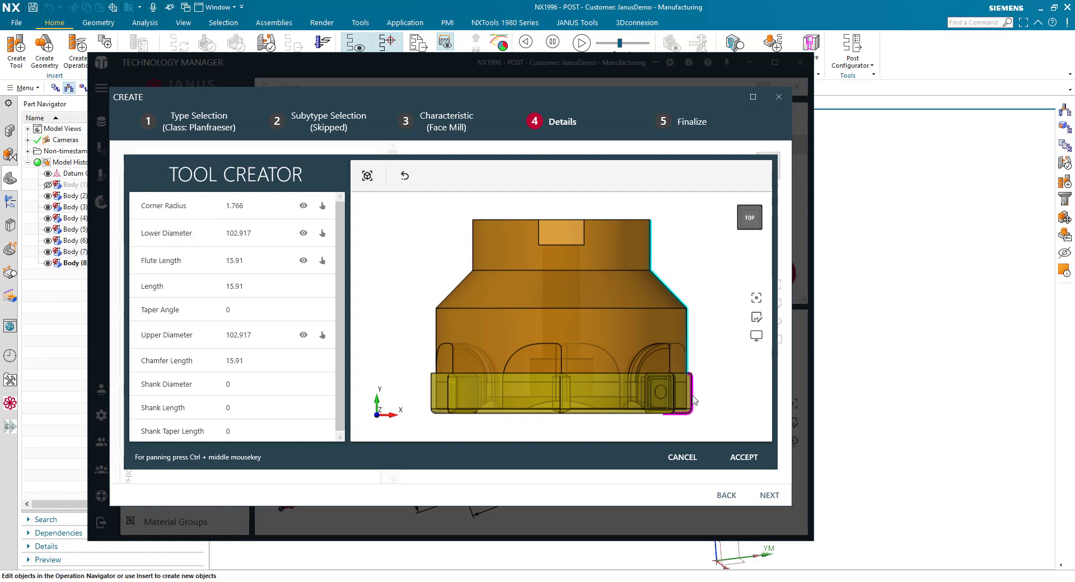
scroll(706, 387, "down", 3)
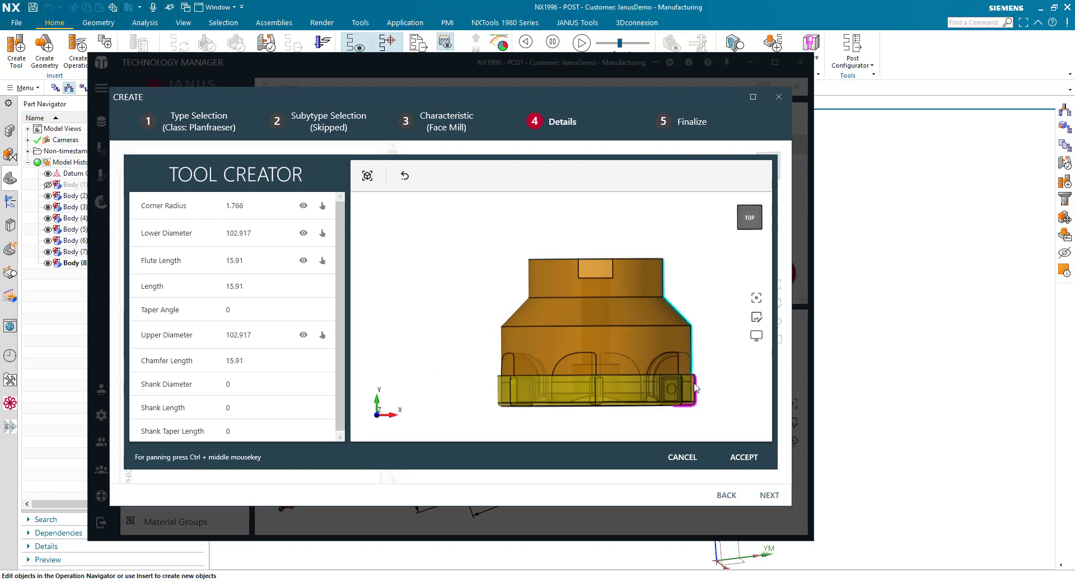
mouse_move(694, 391)
middle_mouse_down()
mouse_move(691, 365)
mouse_move(686, 393)
middle_mouse_up()
scroll(687, 420, "up", 3)
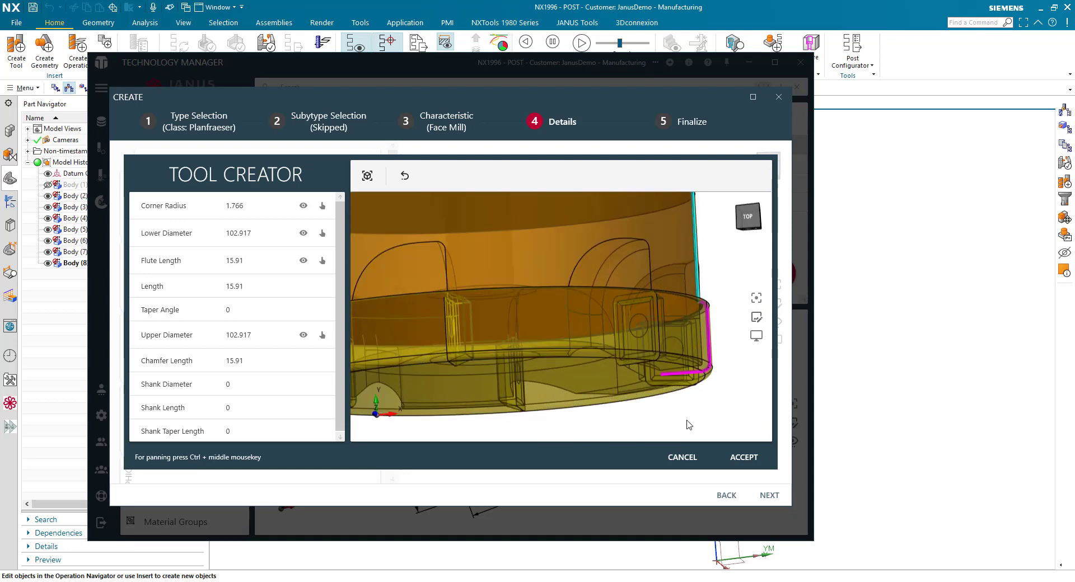
scroll(694, 414, "down", 3)
left_click(748, 216)
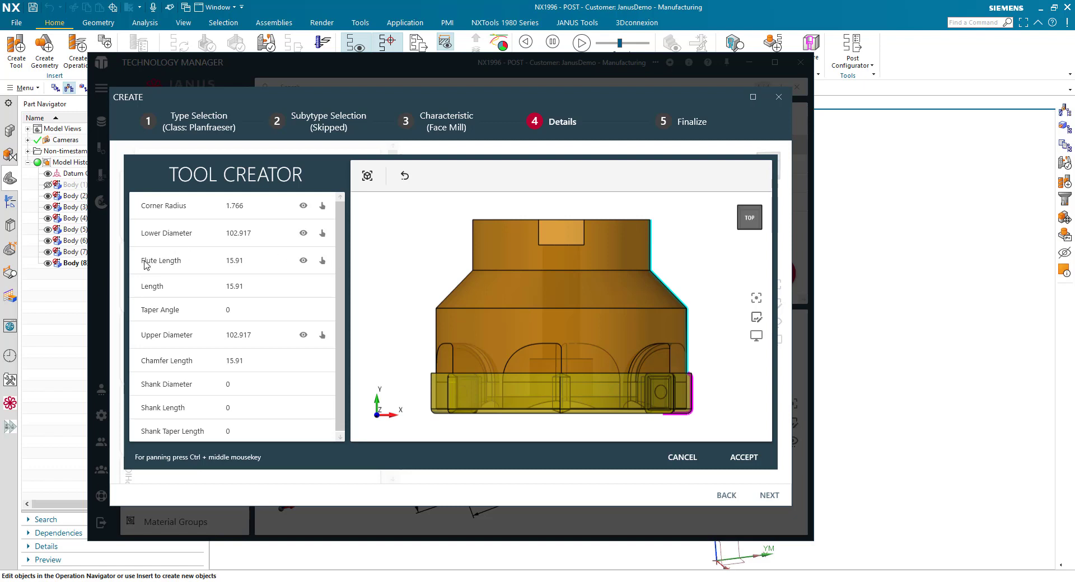
- Set the flute length to 14 and check the contour at the insert's upper corner
double_click(246, 262)
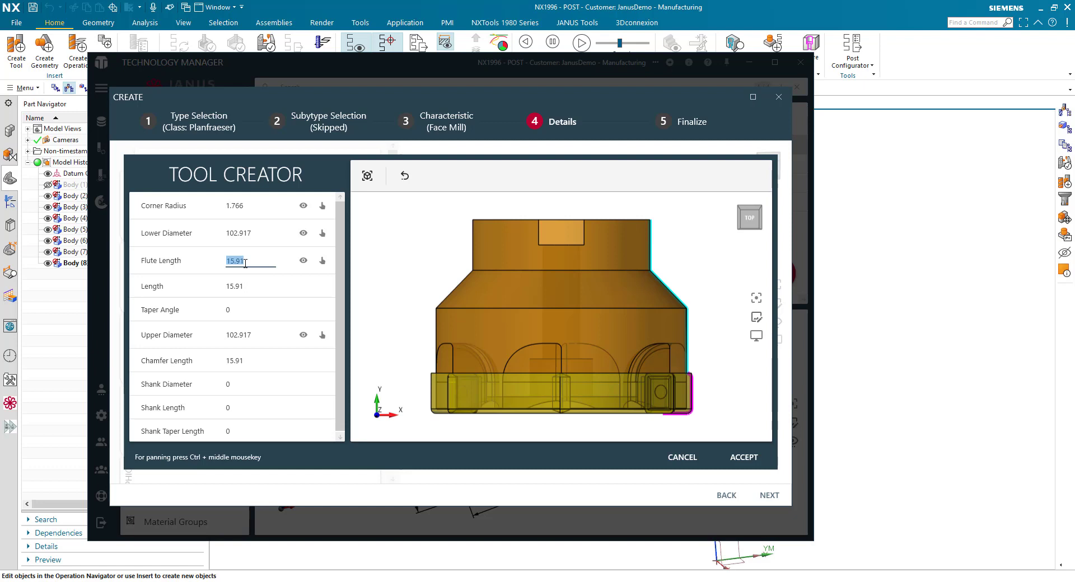
type("14")
key("Tab")
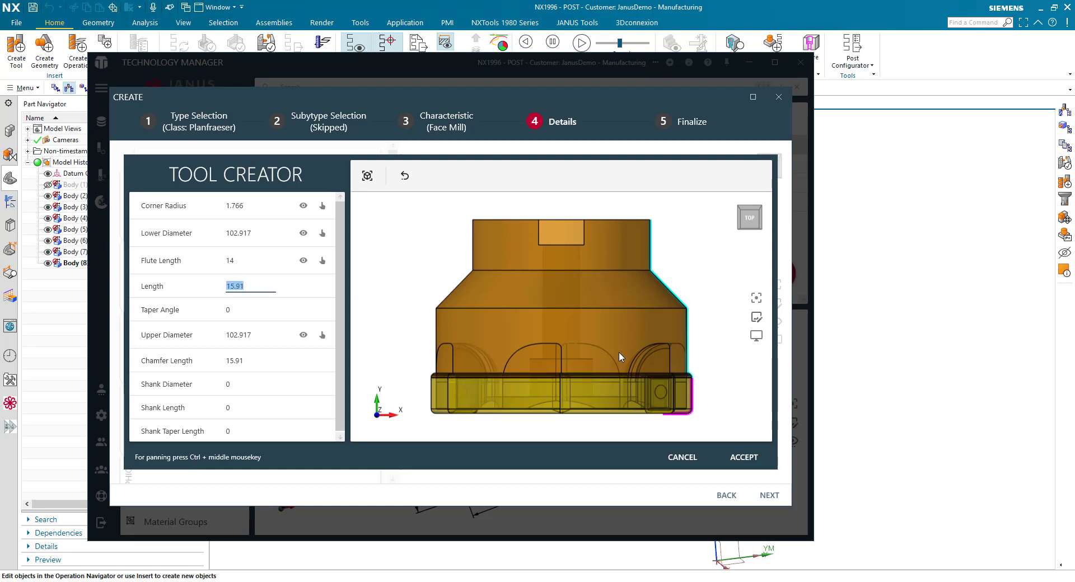
scroll(621, 356, "up", 6)
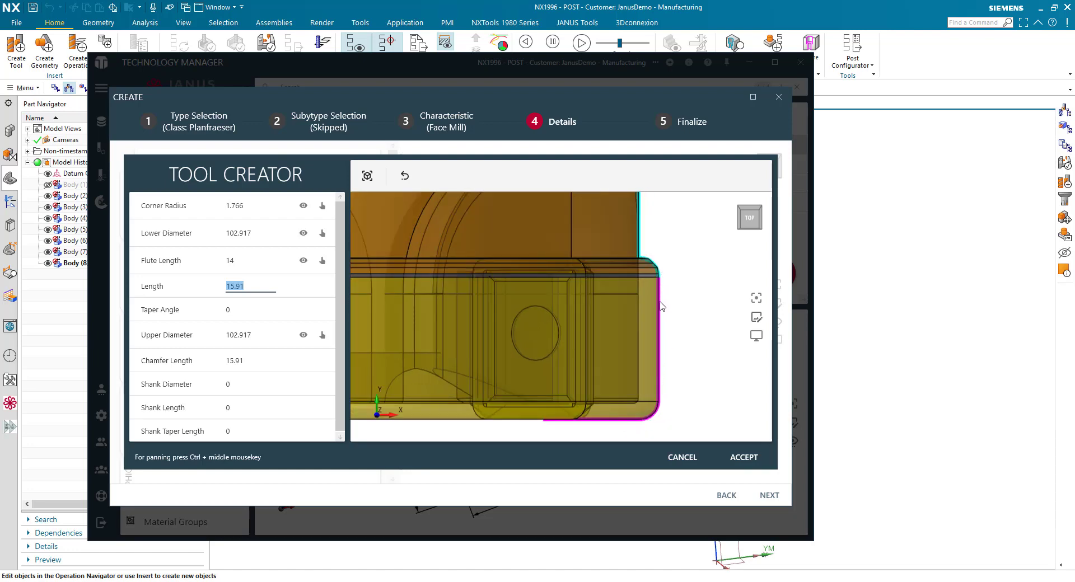
scroll(682, 342, "up", 2)
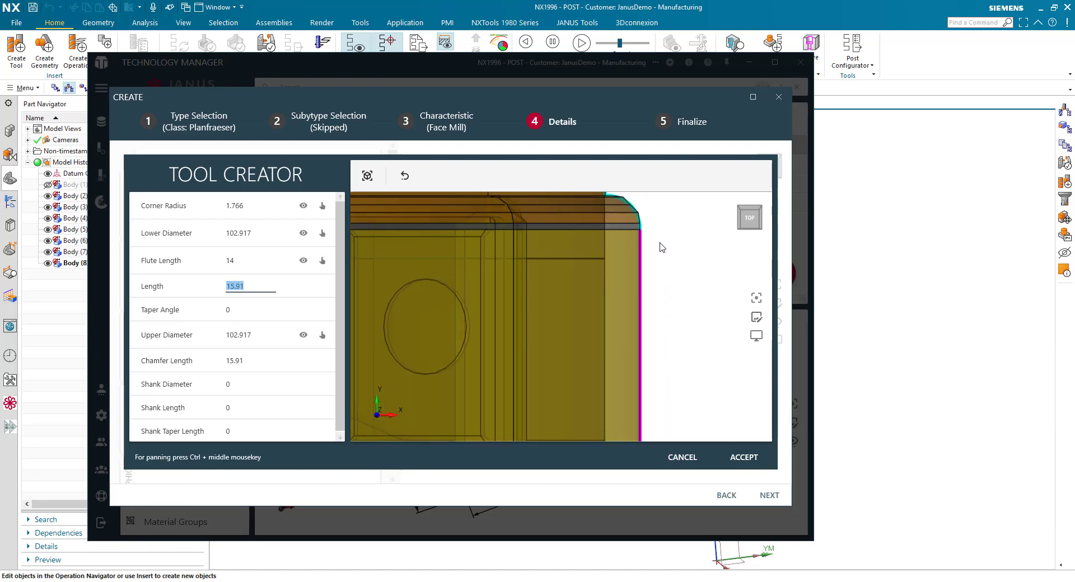
scroll(647, 228, "down", 2)
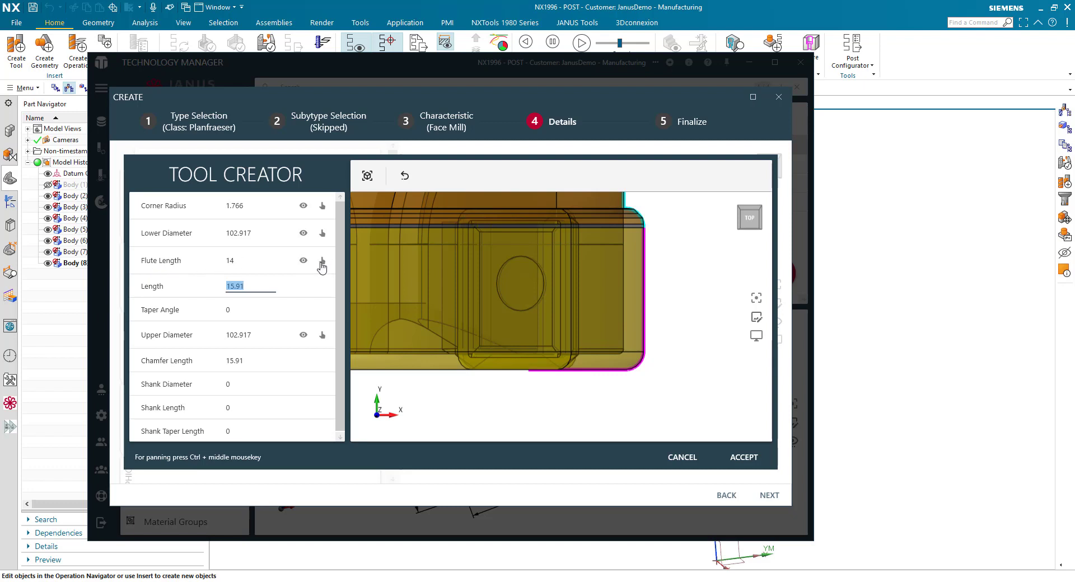
- Pick the flute length graphically on the insert's vertical contour, just below its upper corner, at about 12.63
left_click(323, 263)
left_click(325, 263)
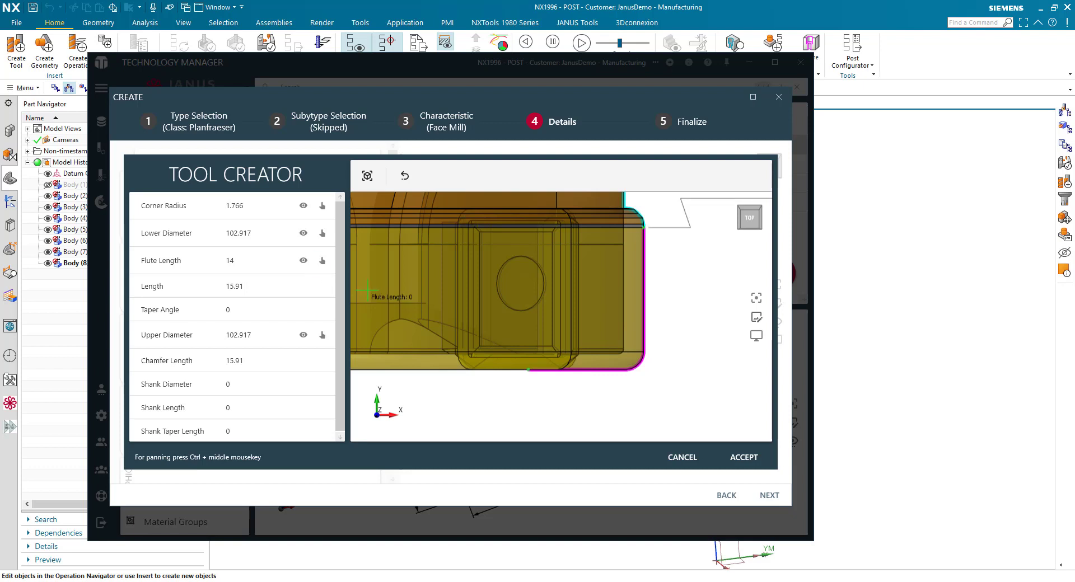
scroll(667, 225, "up", 4)
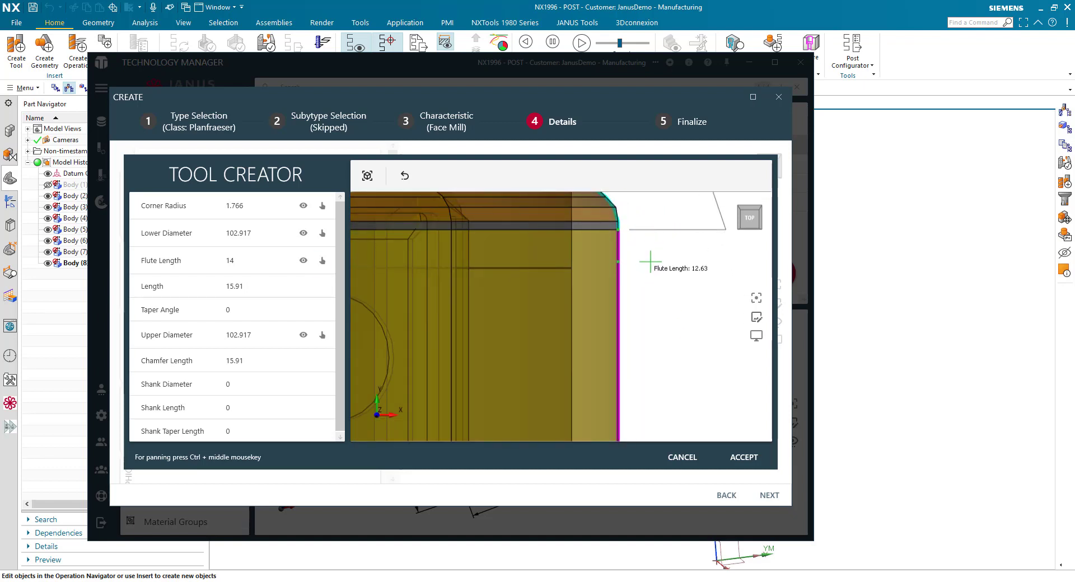
left_click(650, 262)
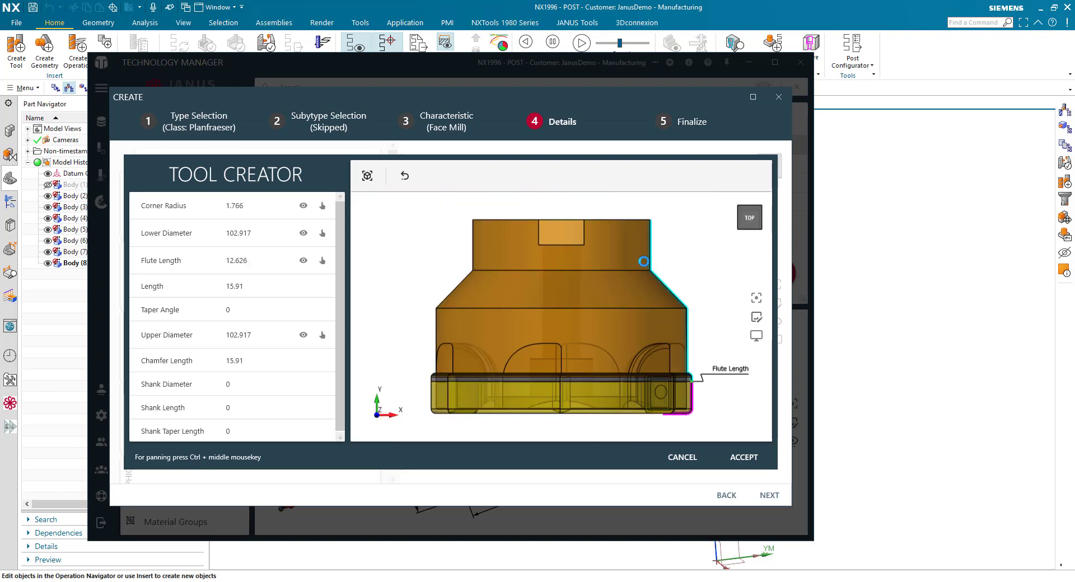
- Check and accept the picked contour dimensions, and finish creating the X_Mas face mill as a base tool
scroll(686, 373, "up", 5)
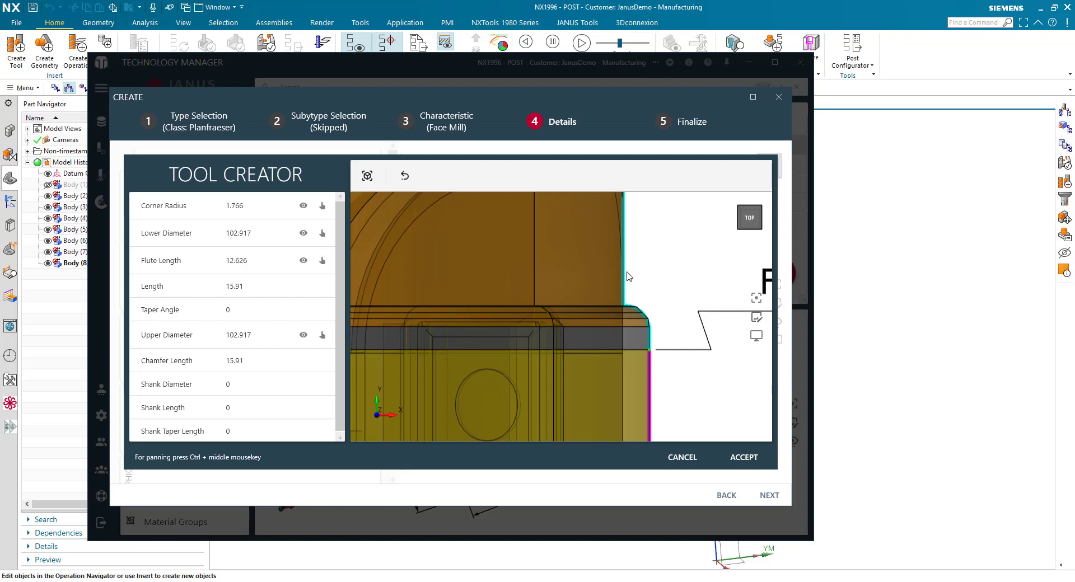
scroll(629, 276, "down", 6)
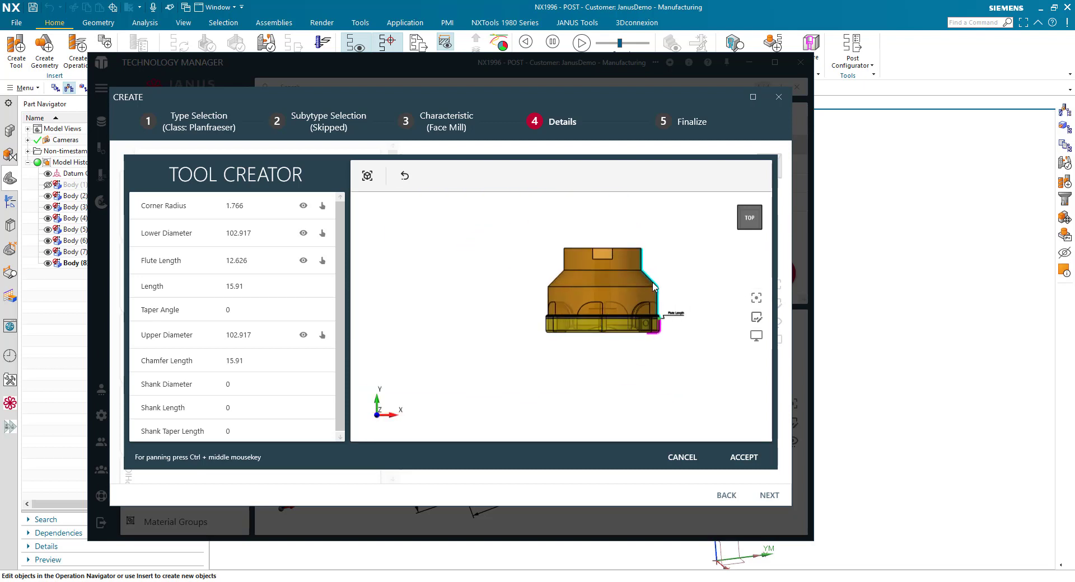
scroll(649, 283, "up", 3)
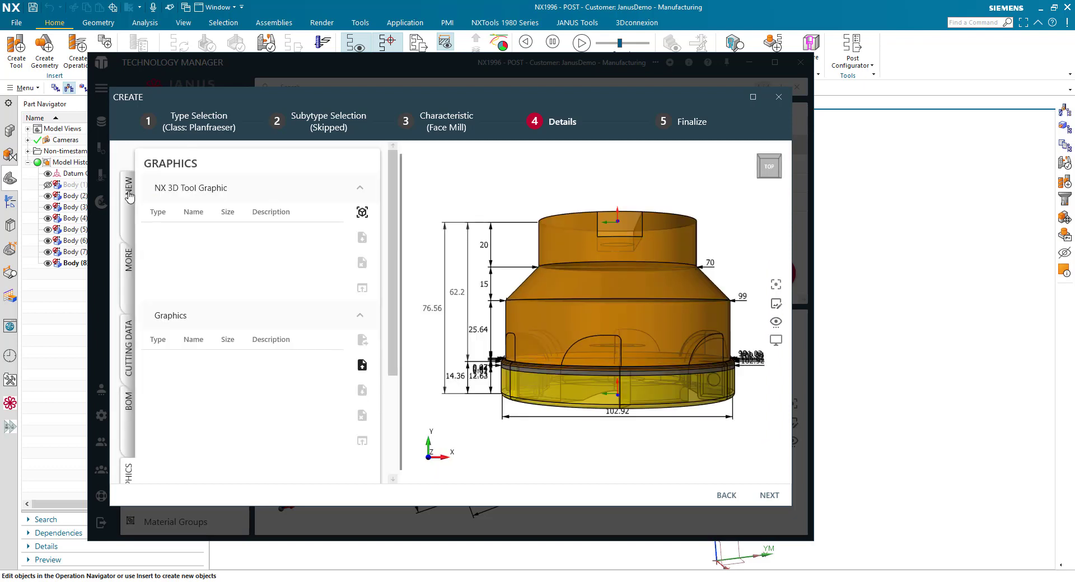
left_click(129, 197)
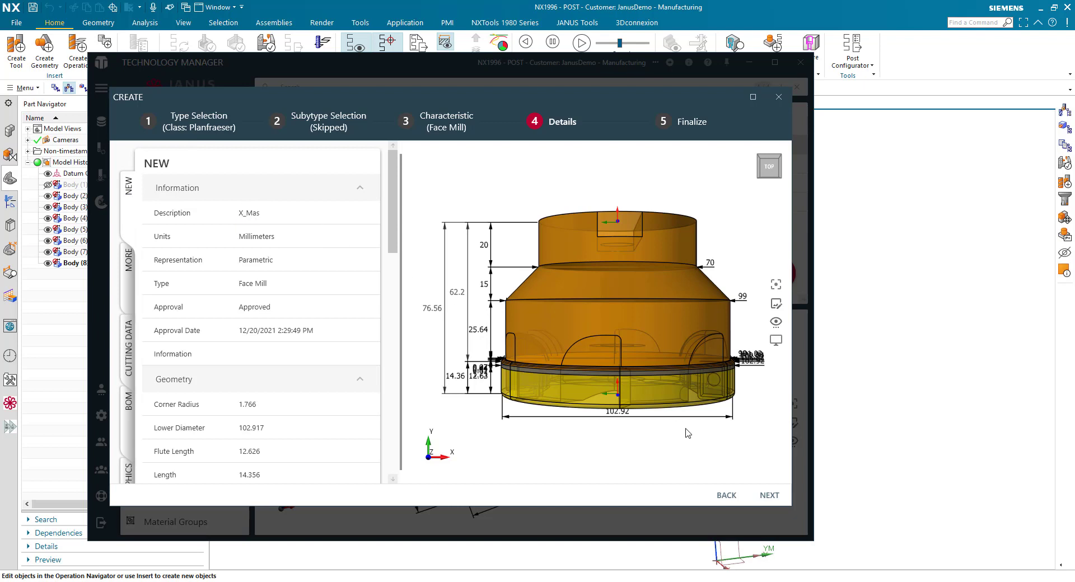
left_click(776, 495)
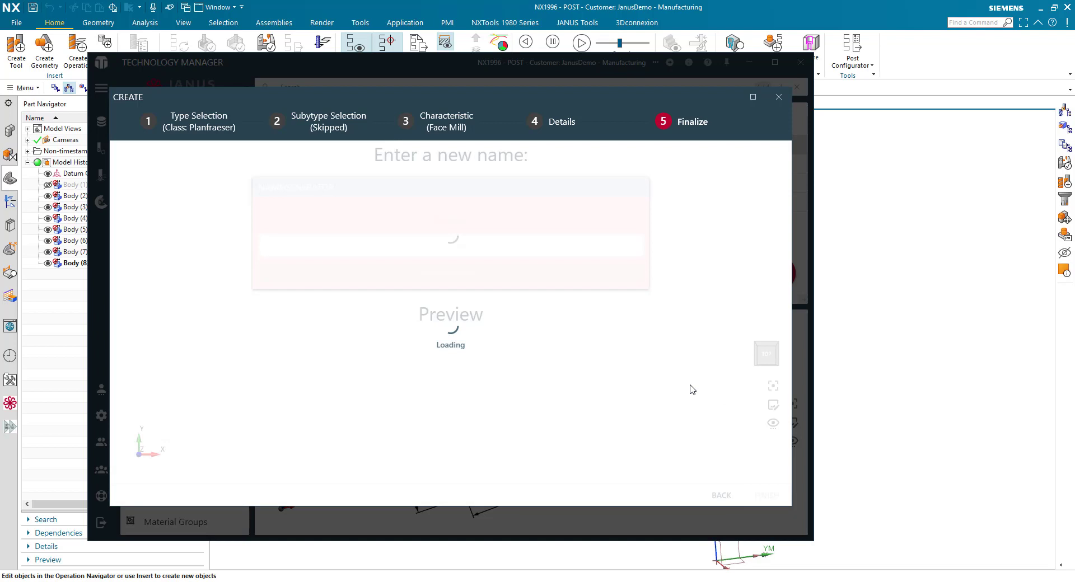
left_click(775, 500)
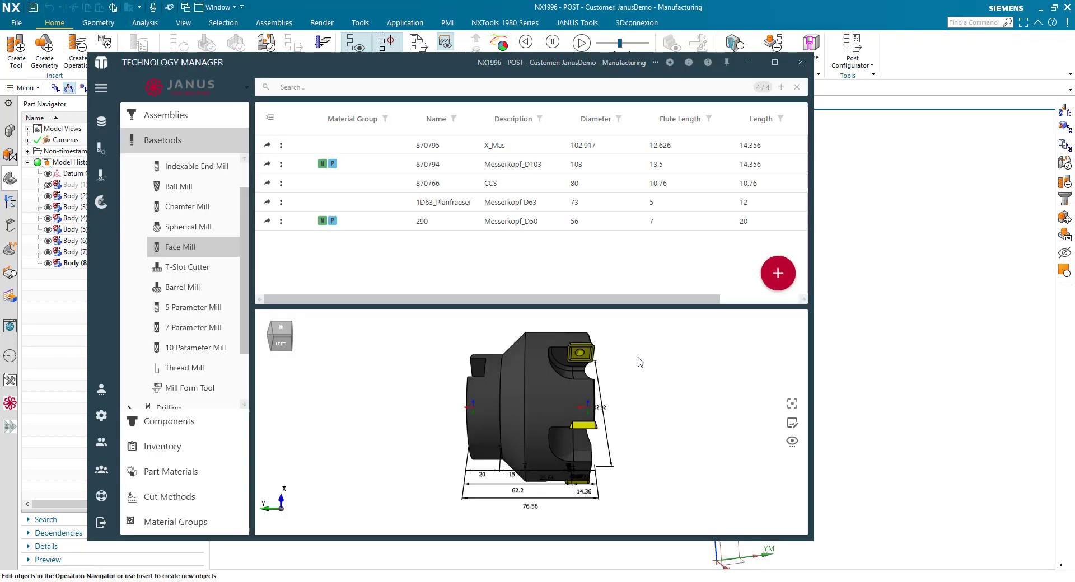
mouse_move(640, 309)
left_mouse_down()
mouse_move(652, 273)
mouse_move(646, 302)
left_mouse_up()
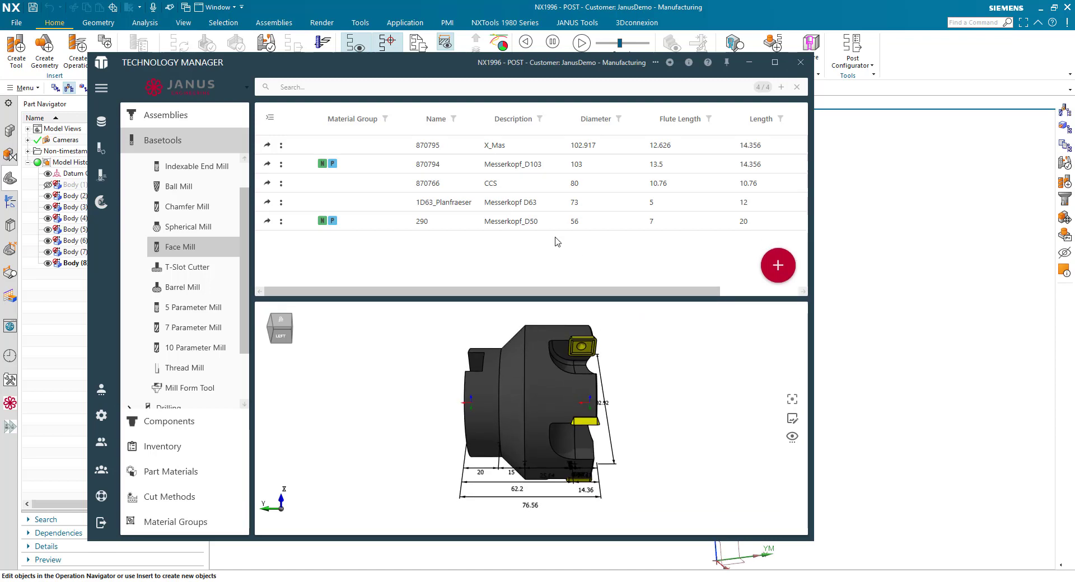
left_click(197, 116)
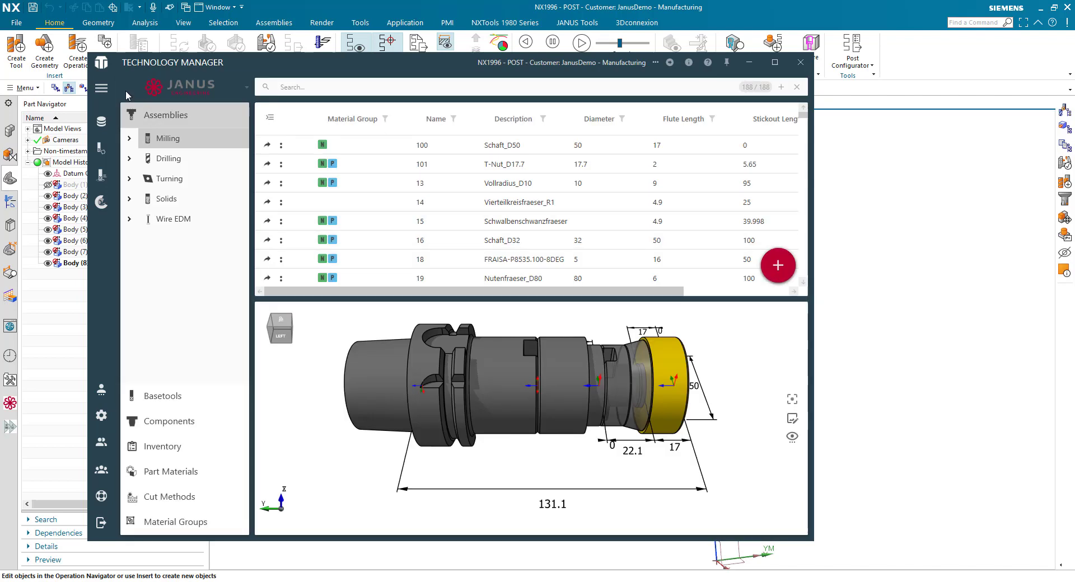
left_click(777, 266)
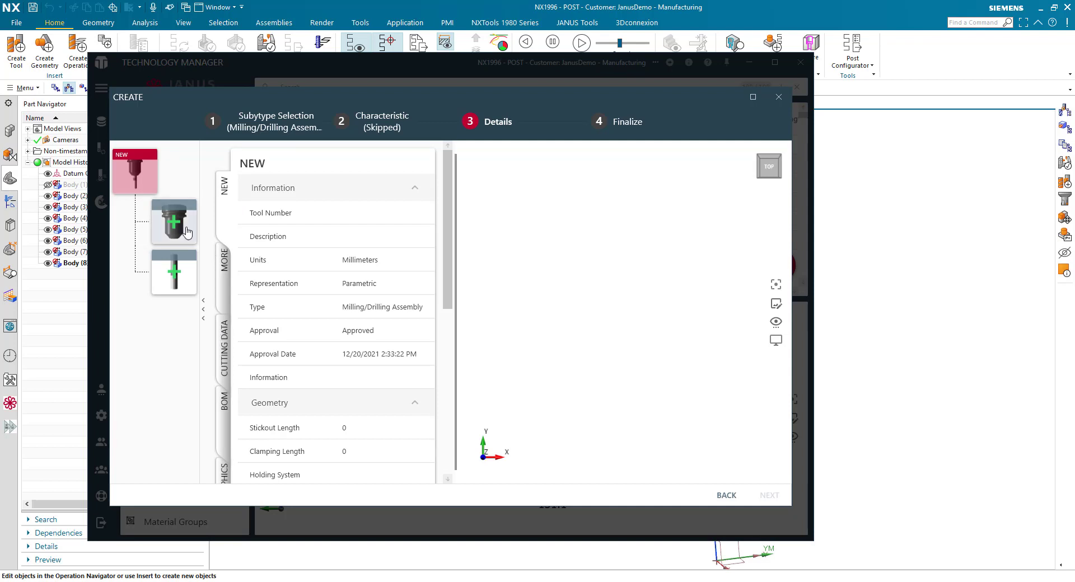
left_click(199, 232)
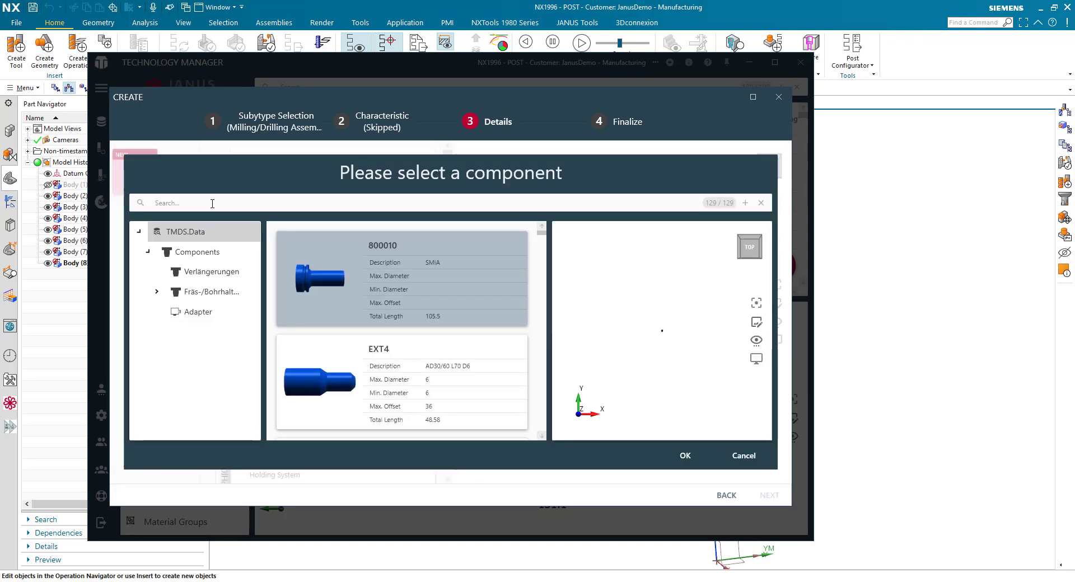
type("ccs")
key("Return")
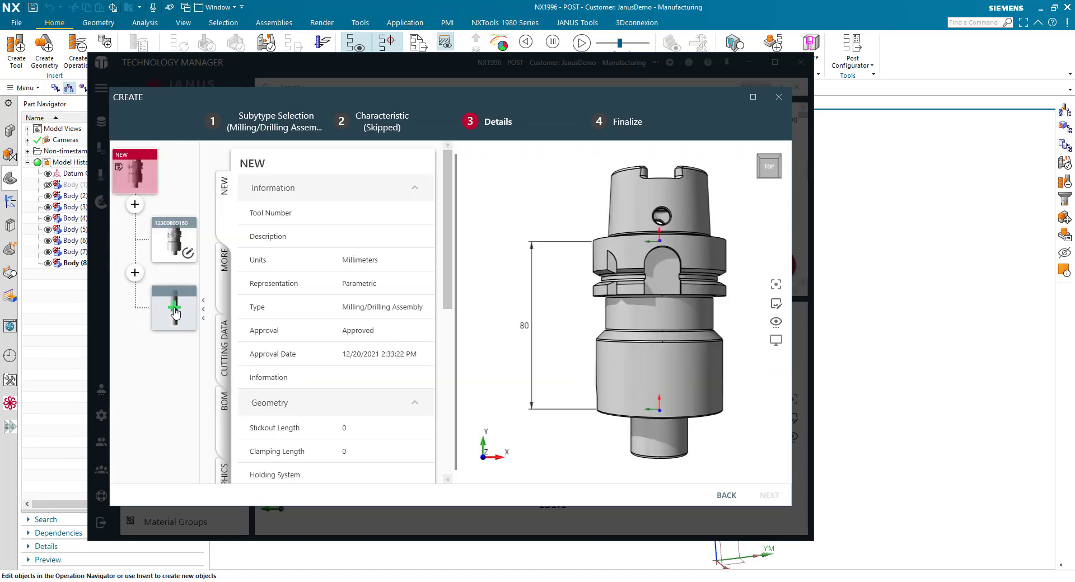
- Add the X_Mas face mill to the assembly by searching the base tools for *x_mas*
left_click(175, 314)
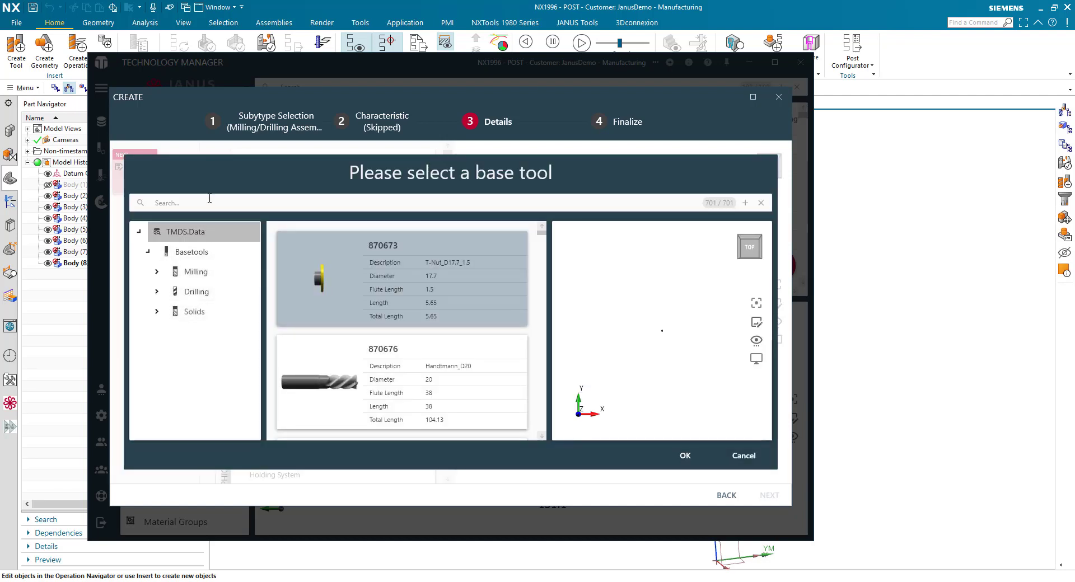
left_click(208, 202)
type("*")
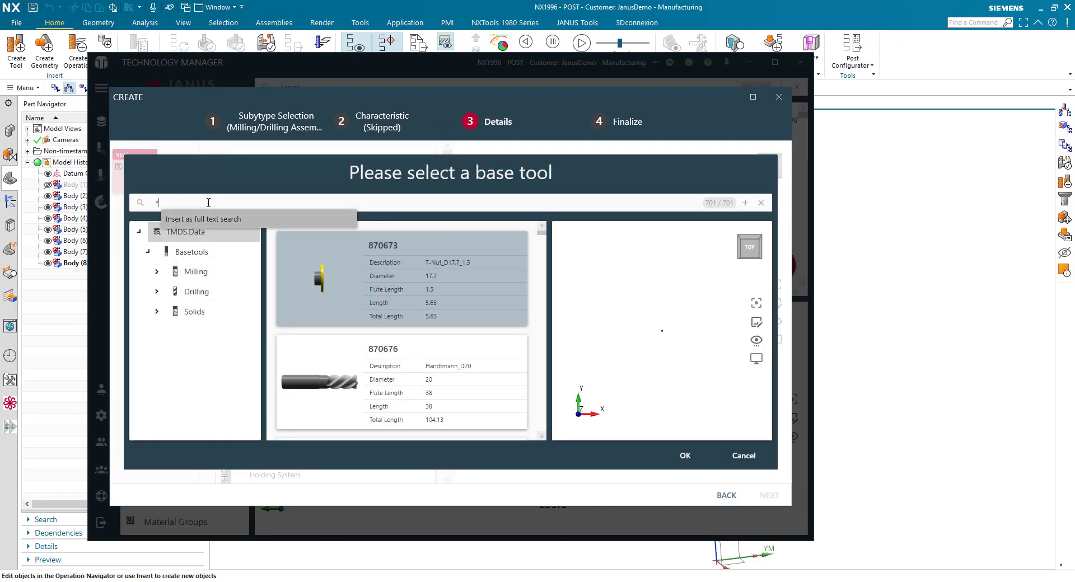
type("x_mas")
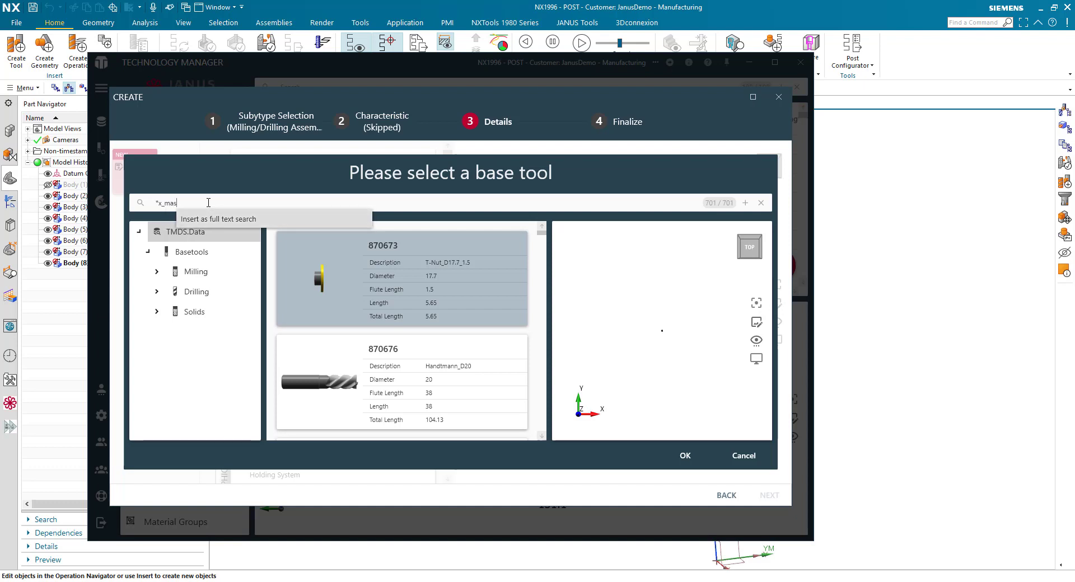
type("*")
key("Return")
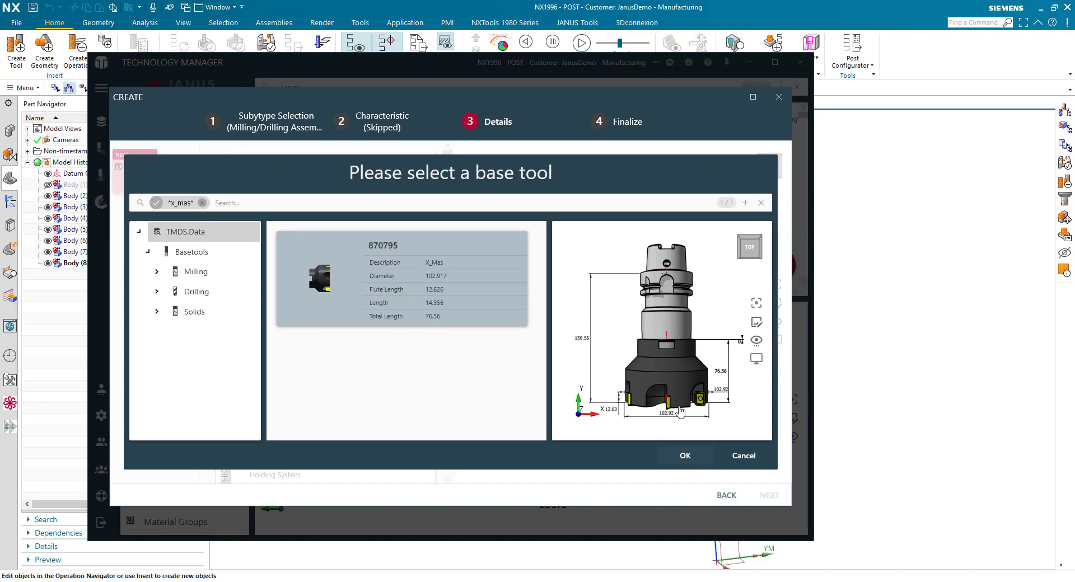
- Give the assembly tool number 555 and the description X_MAS_Mill
left_click(374, 213)
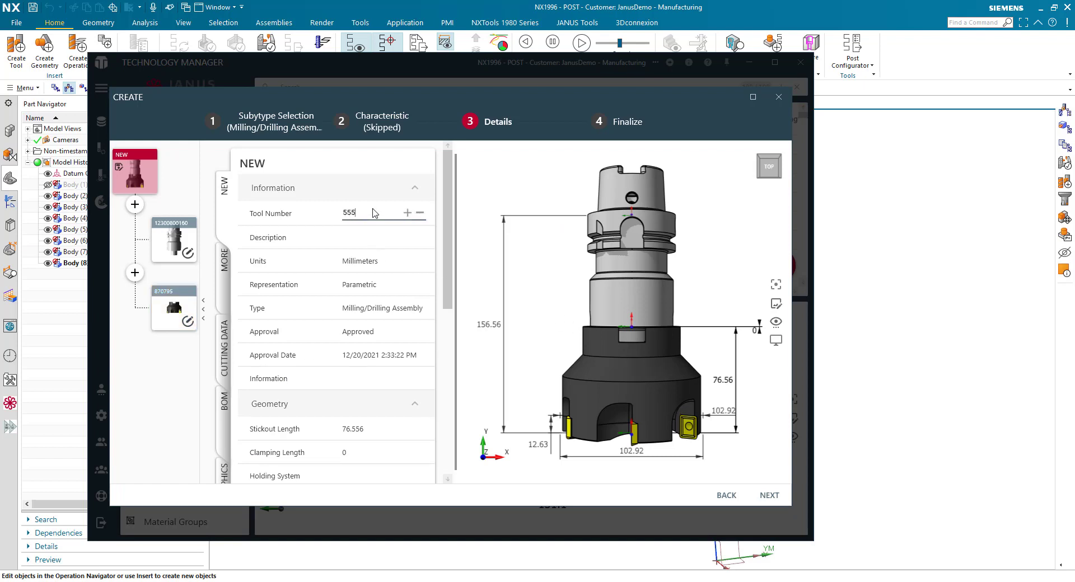
left_click(367, 238)
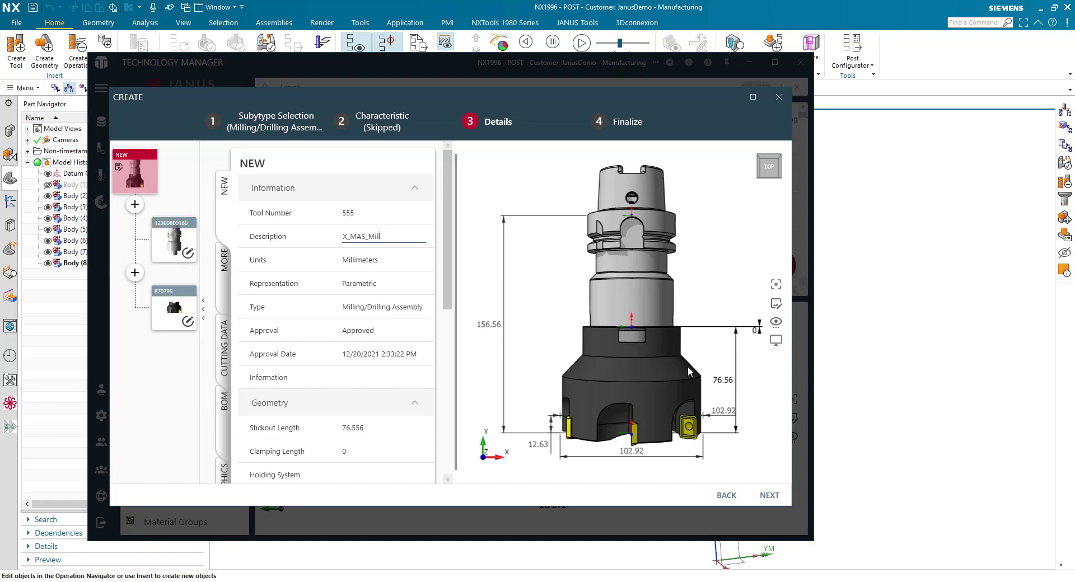
mouse_move(741, 277)
middle_mouse_down()
mouse_move(711, 202)
mouse_move(739, 297)
middle_mouse_up()
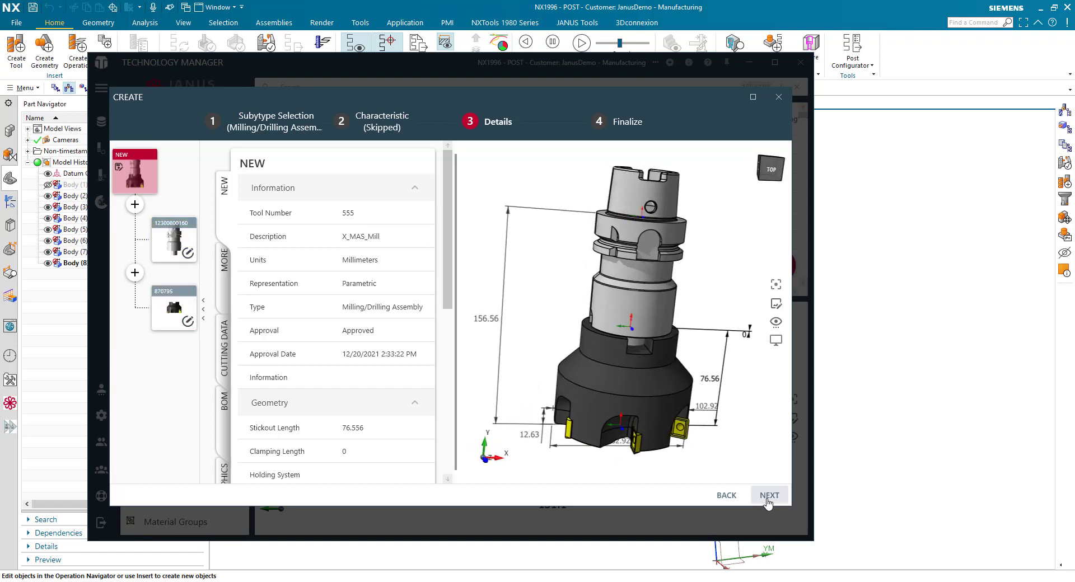
- Enable creation of the assembly 3D model in NX and finish the assembly with the generated name
left_click(768, 494)
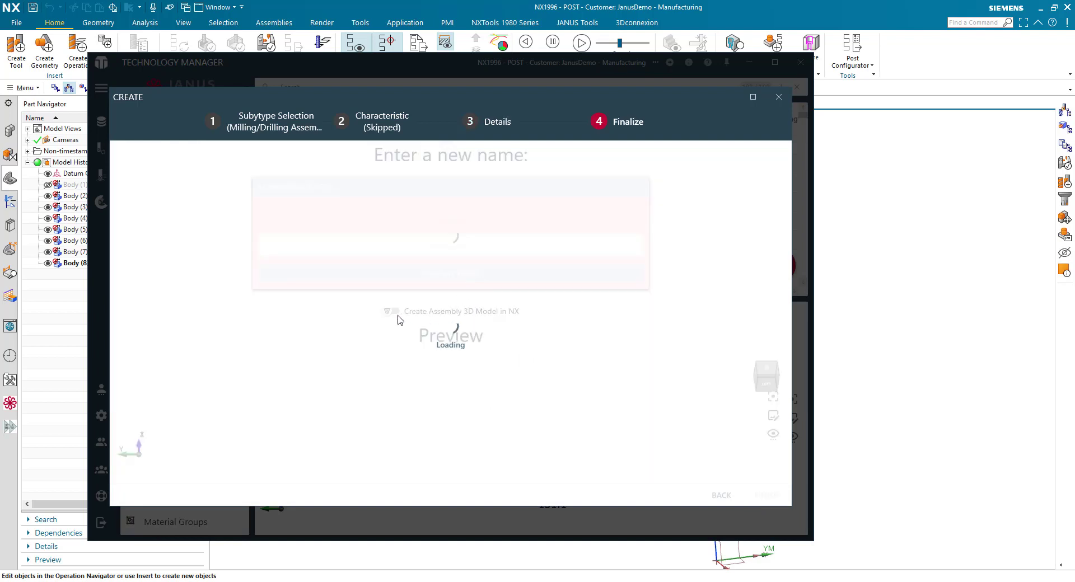
left_click(395, 312)
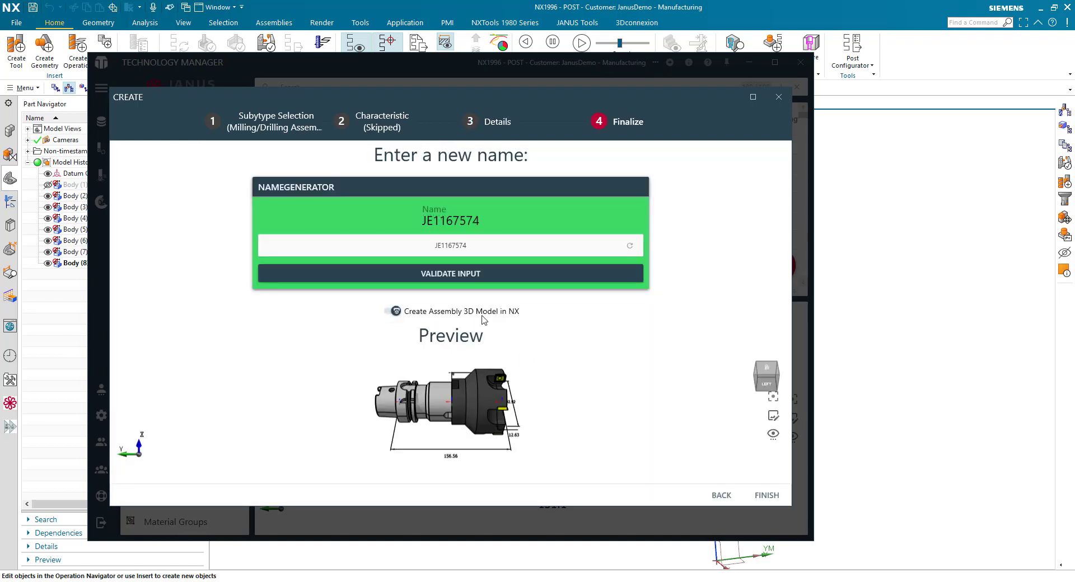
left_click(759, 496)
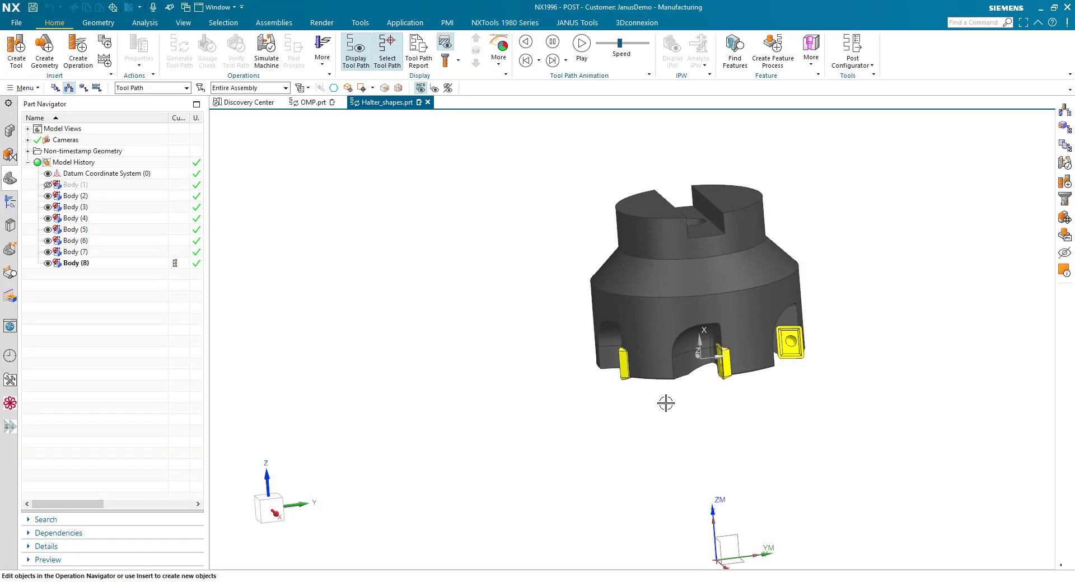
- Load the X_MAS_Mill assembly from the Technology Manager into the machine tool view of OMP.prt
left_click(820, 581)
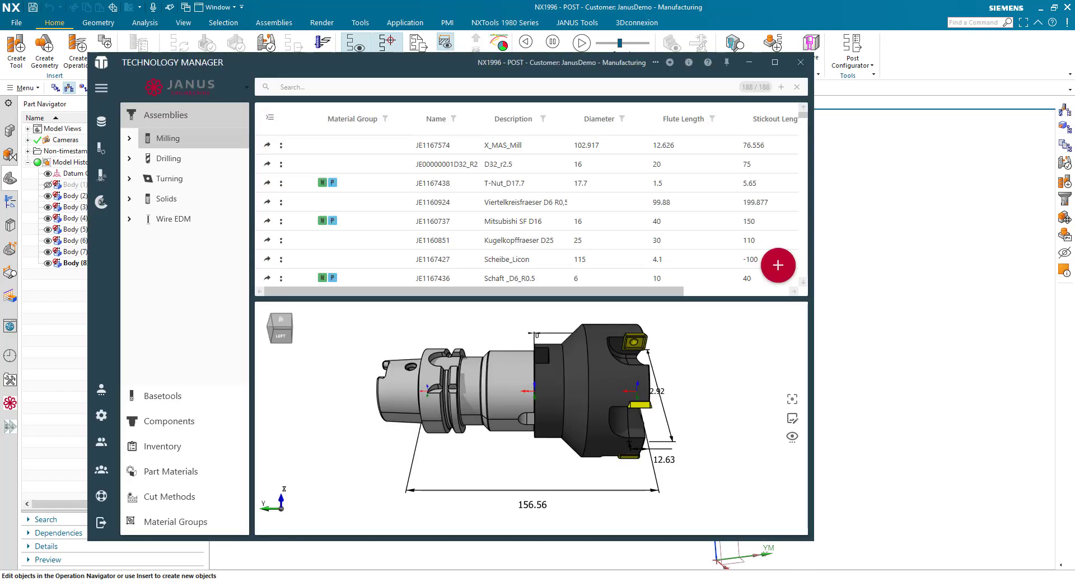
left_click(820, 581)
left_click(309, 103)
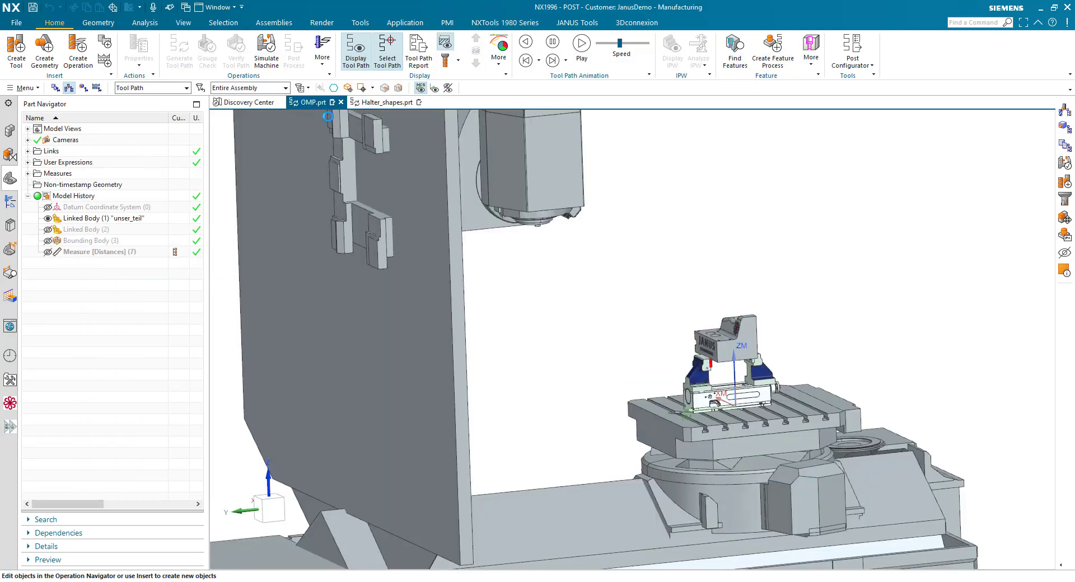
left_click(10, 201)
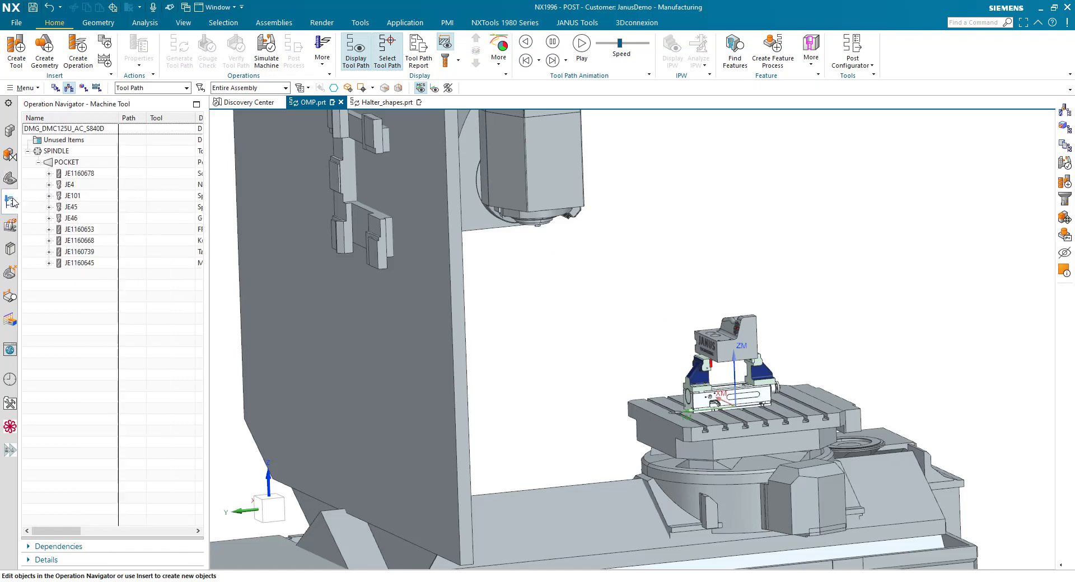
left_click(821, 581)
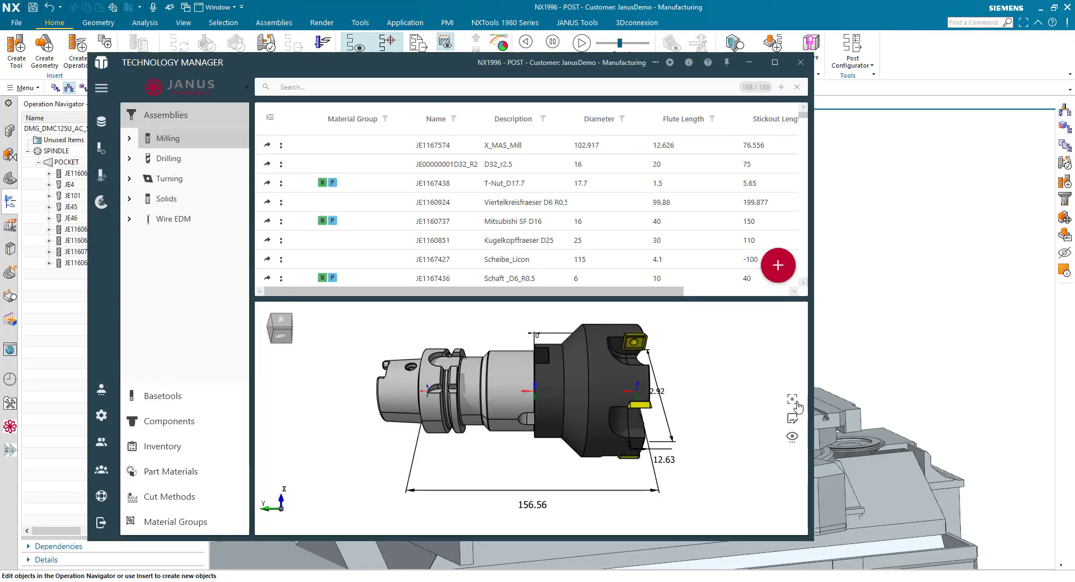
left_click(267, 148)
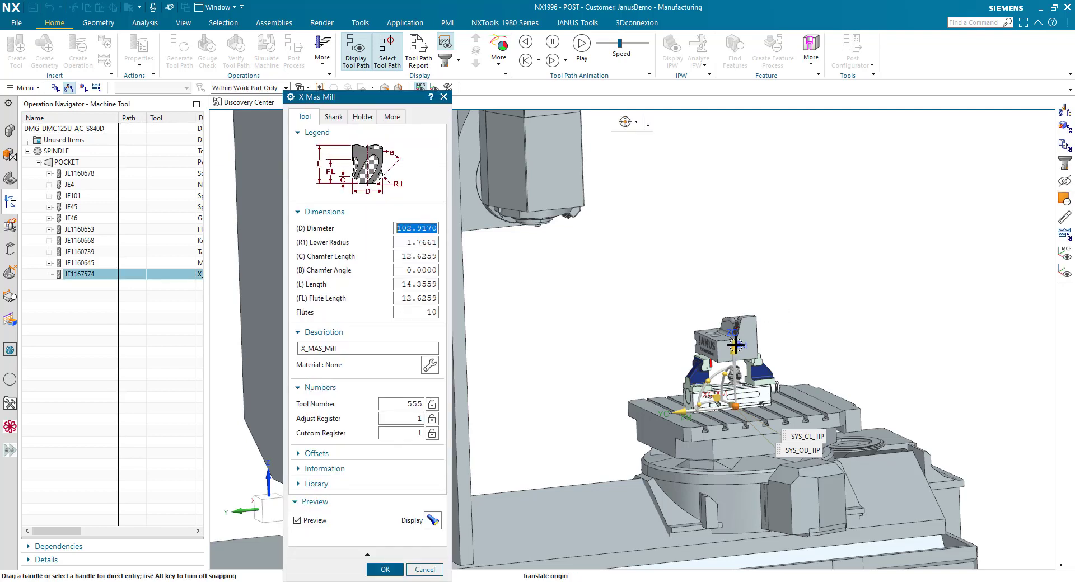
- Move the tool preview about 350 mm up along ZC, and raise it further until it sits clear above the part
left_click(737, 347)
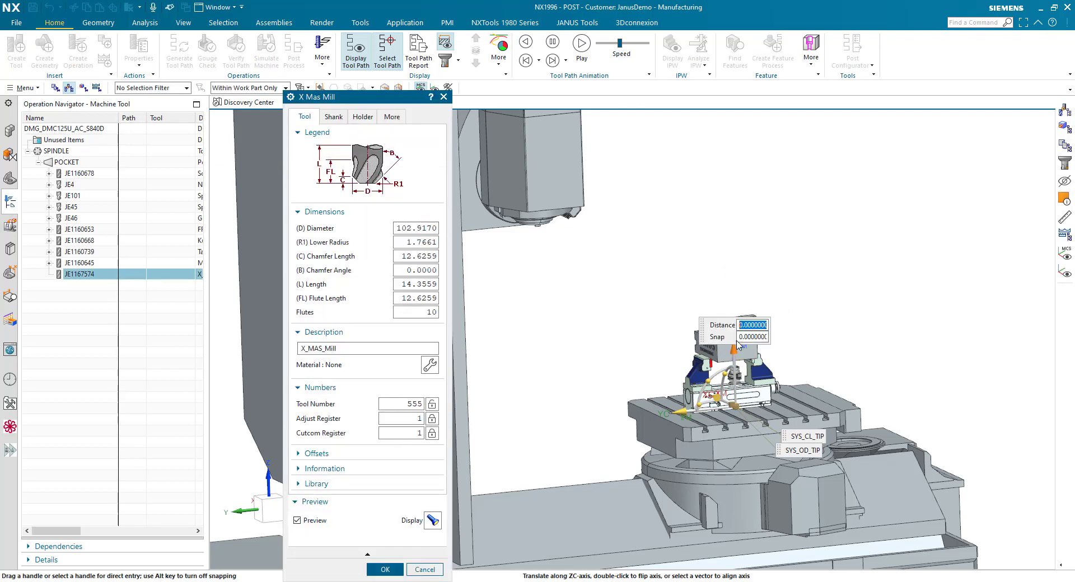
left_click_drag(735, 350, 734, 265)
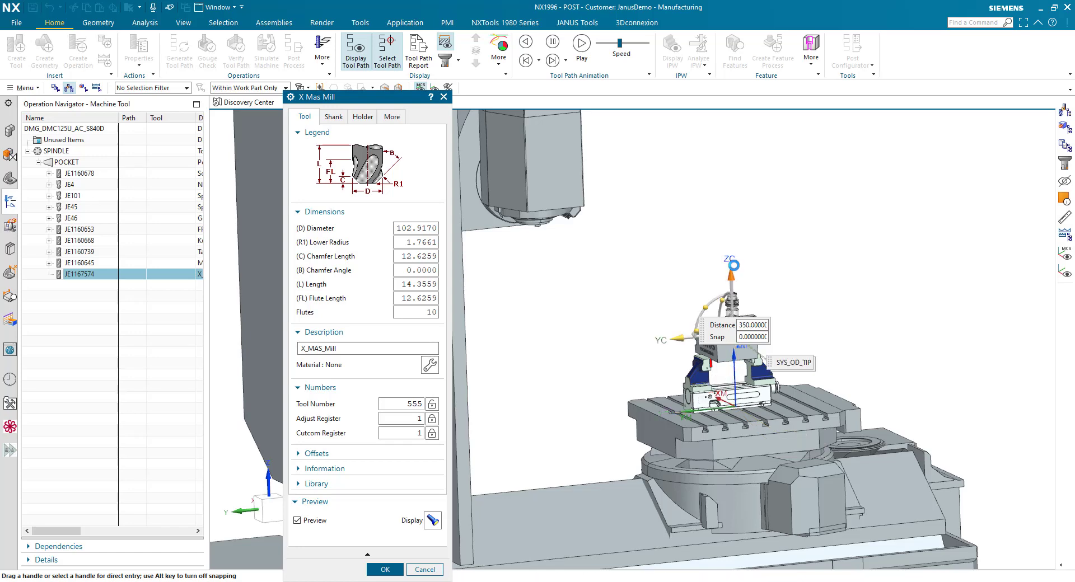
key("F8")
scroll(758, 317, "up", 5)
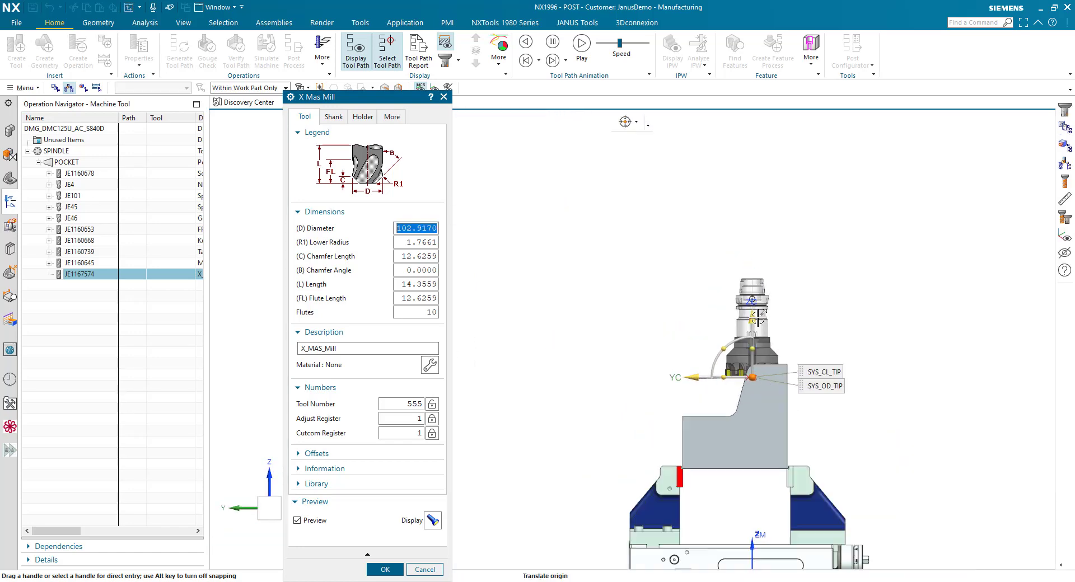
scroll(758, 317, "up", 2)
left_click_drag(749, 348, 750, 302)
- Compare the parametric tool with its 3D model by displaying Tool, Tool Assembly, and finally Tool and Assembly together
left_click(458, 61)
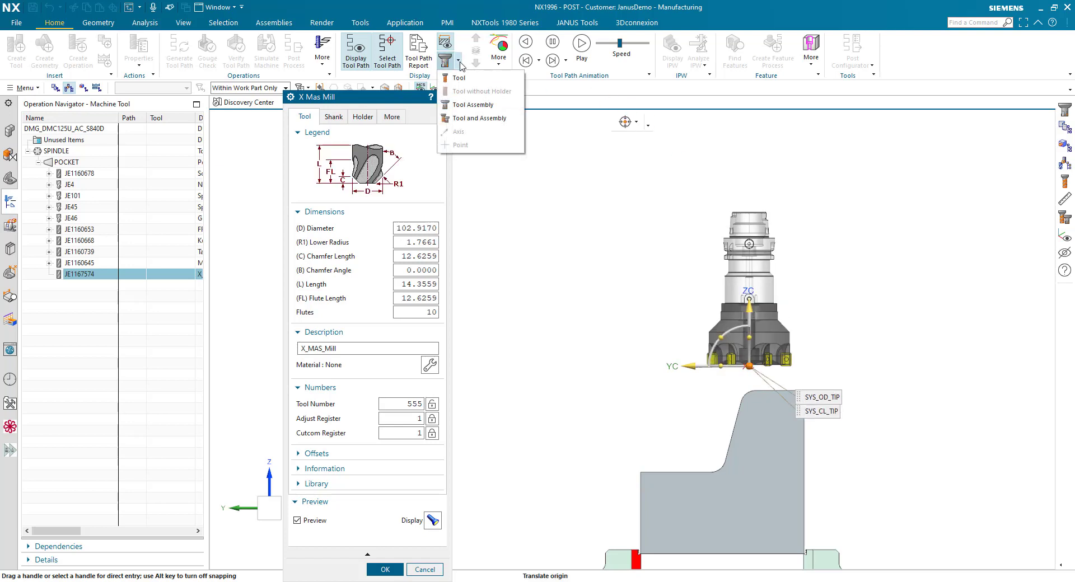
left_click(460, 78)
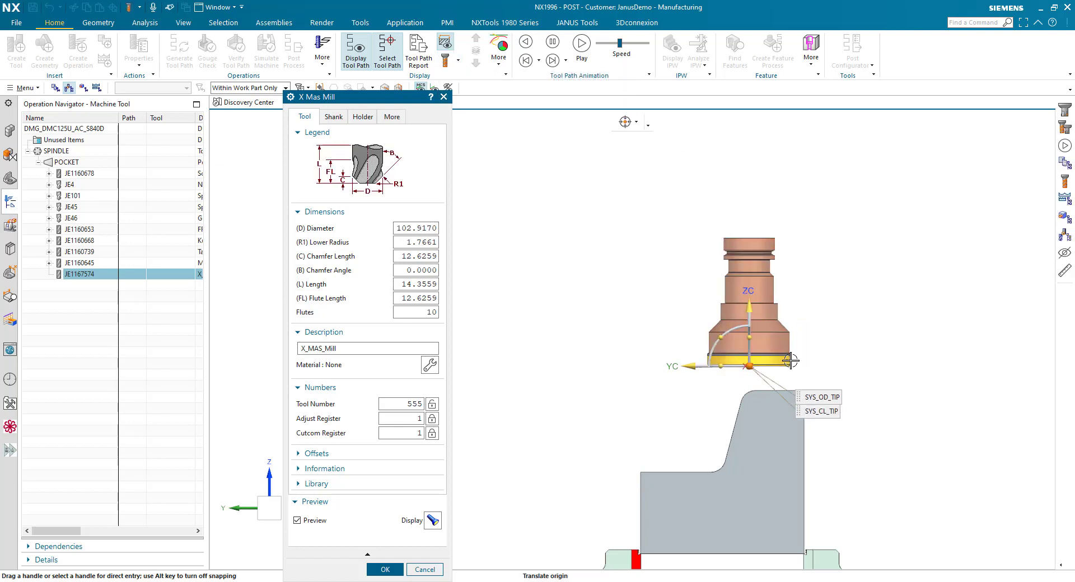
scroll(780, 354, "up", 5)
scroll(790, 354, "down", 2)
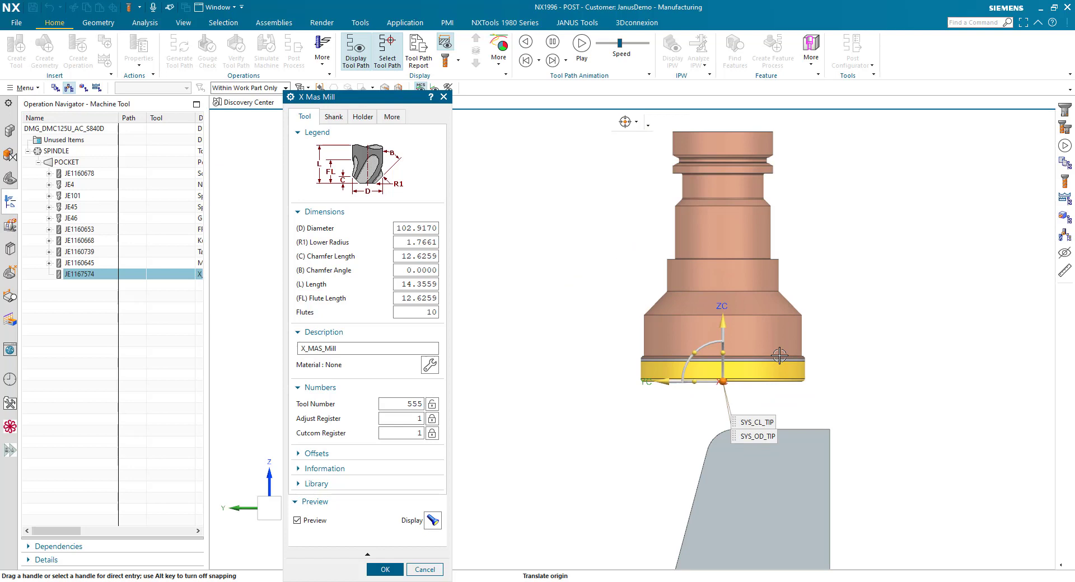
left_click(458, 61)
left_click(477, 106)
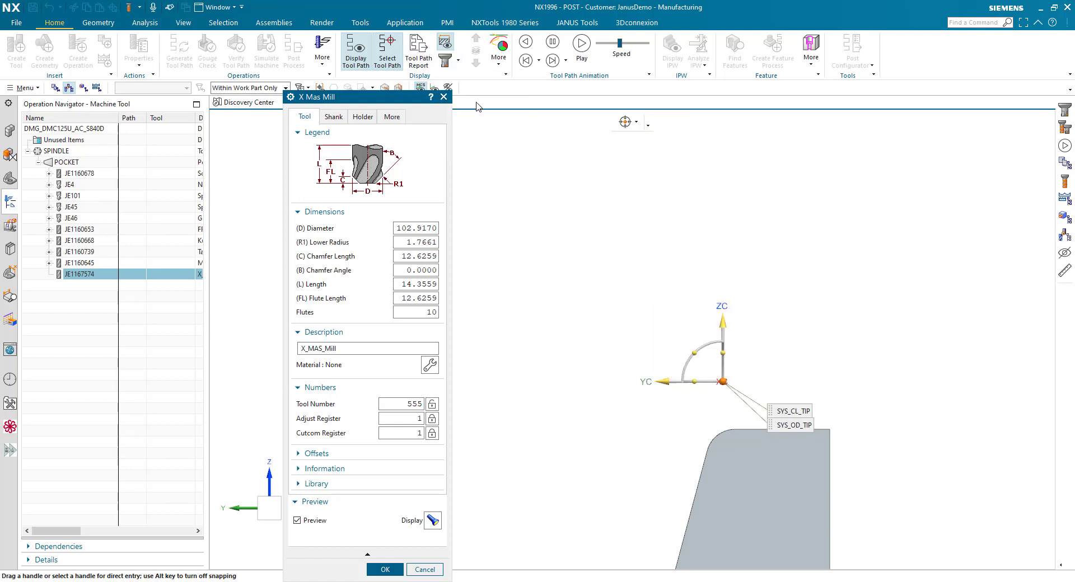
left_click(458, 60)
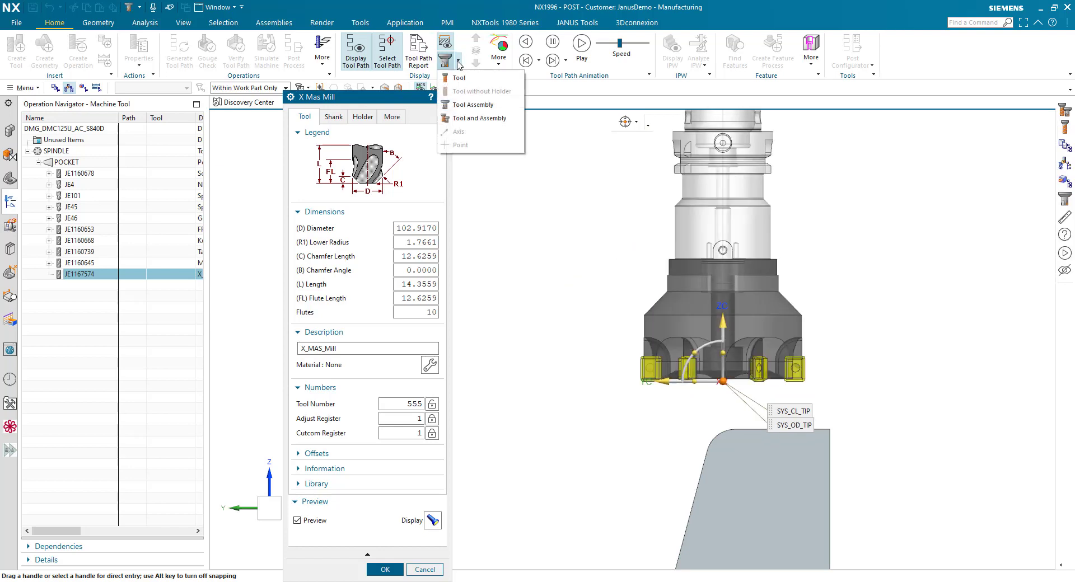
left_click(484, 119)
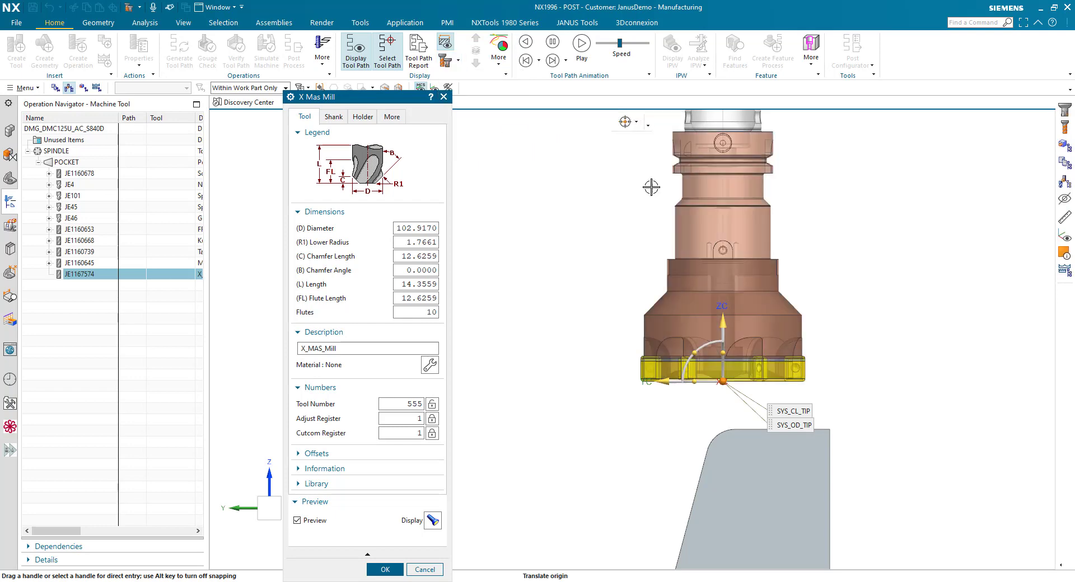
- Inspect the tool assembly above the clamped part in an isometric-like view and accept the X Mas Mill tool settings
scroll(817, 259, "down", 5)
middle_click_drag(787, 281, 811, 293)
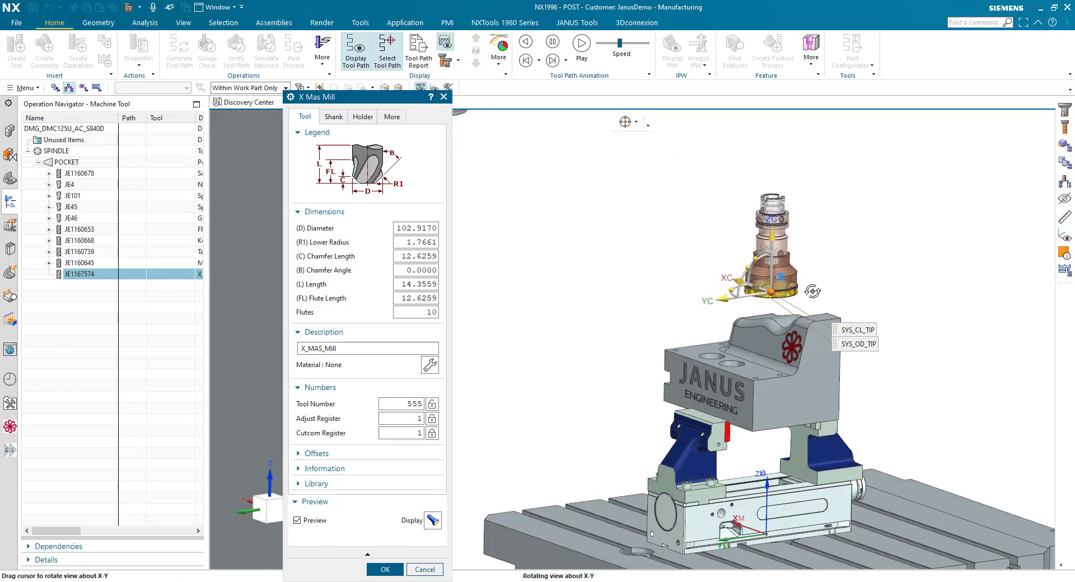
left_click(394, 571)
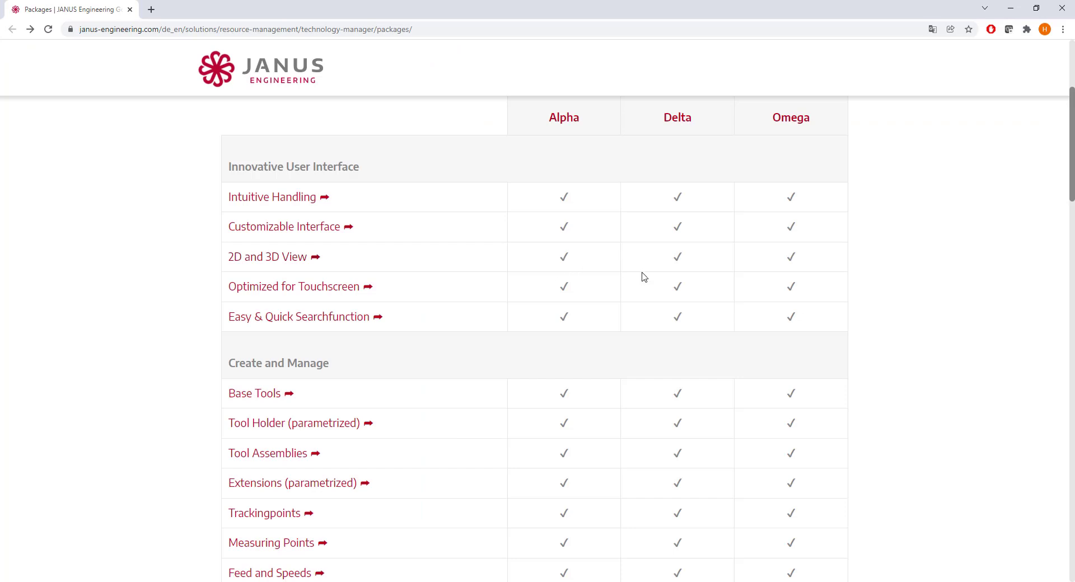
- On the JANUS Technology Manager Packages web page, view the Intuitive Handling feature description and close it
scroll(643, 277, "up", 2)
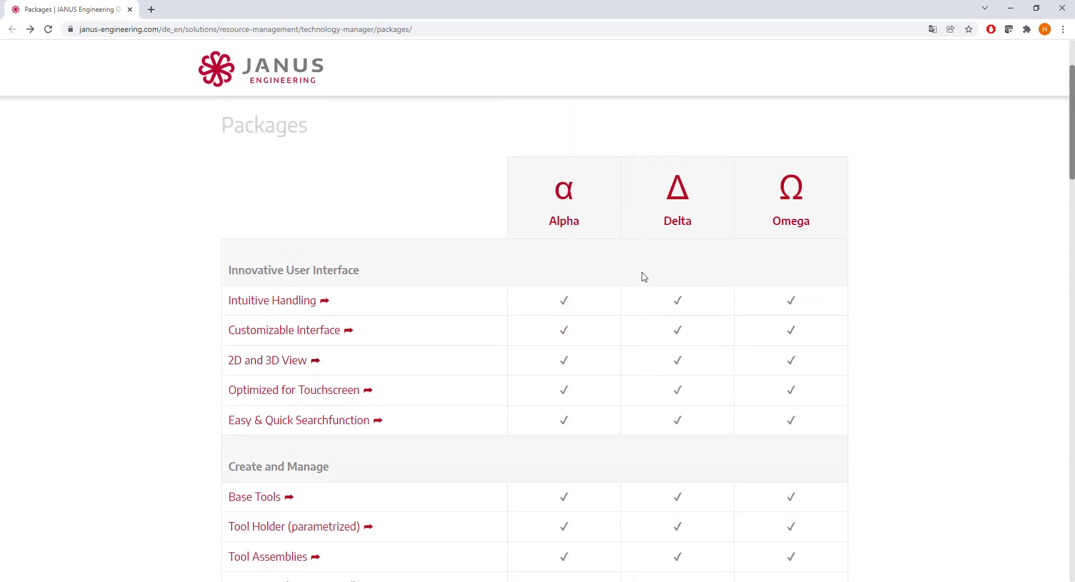
left_click(249, 311)
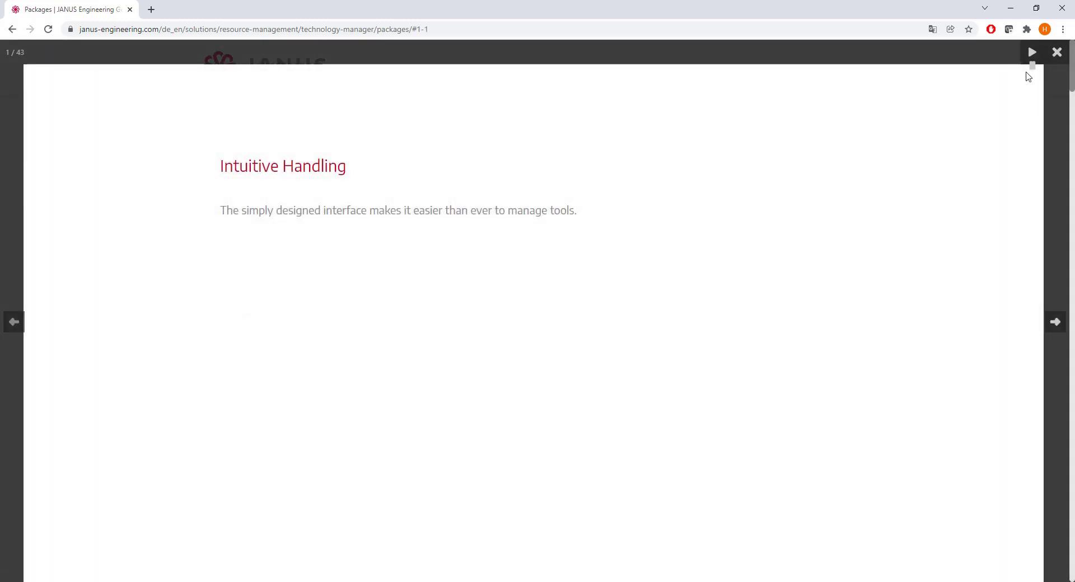
left_click(1056, 53)
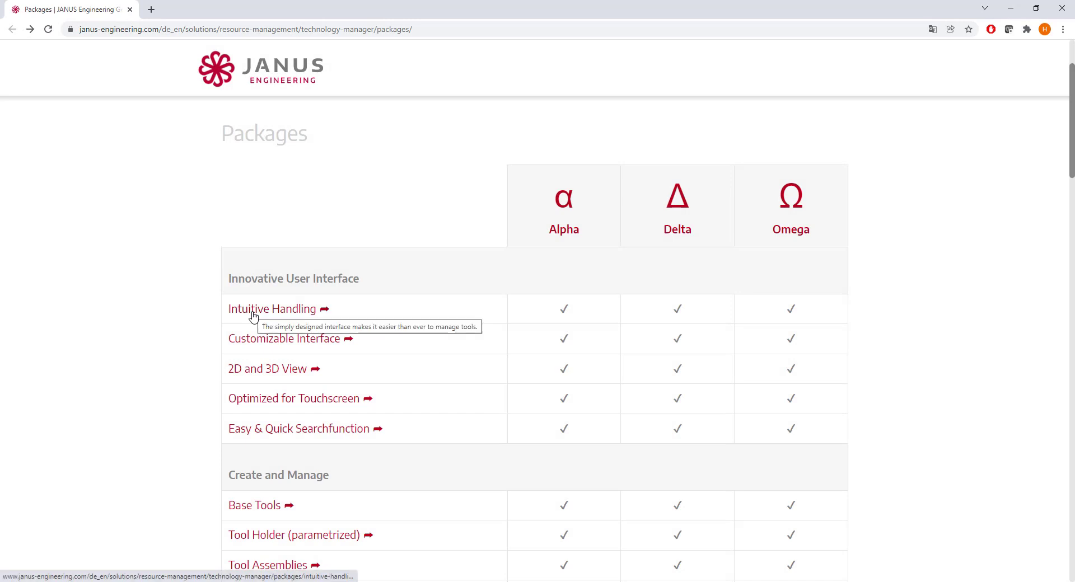
- View the 2D and 3D View feature description with its tool preview, close it, and switch away from the browser
left_click(233, 376)
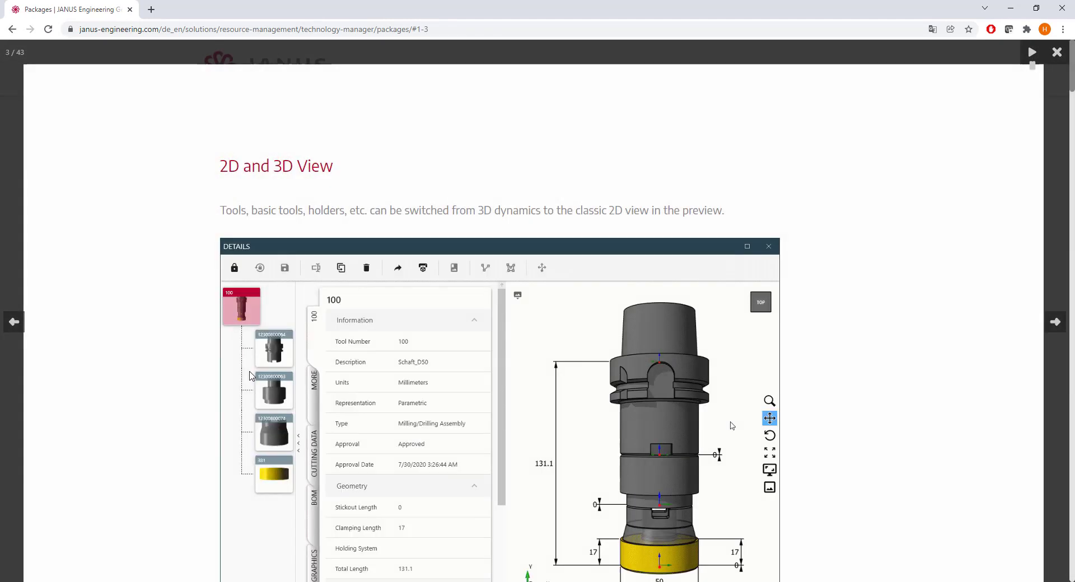
scroll(169, 365, "down", 2)
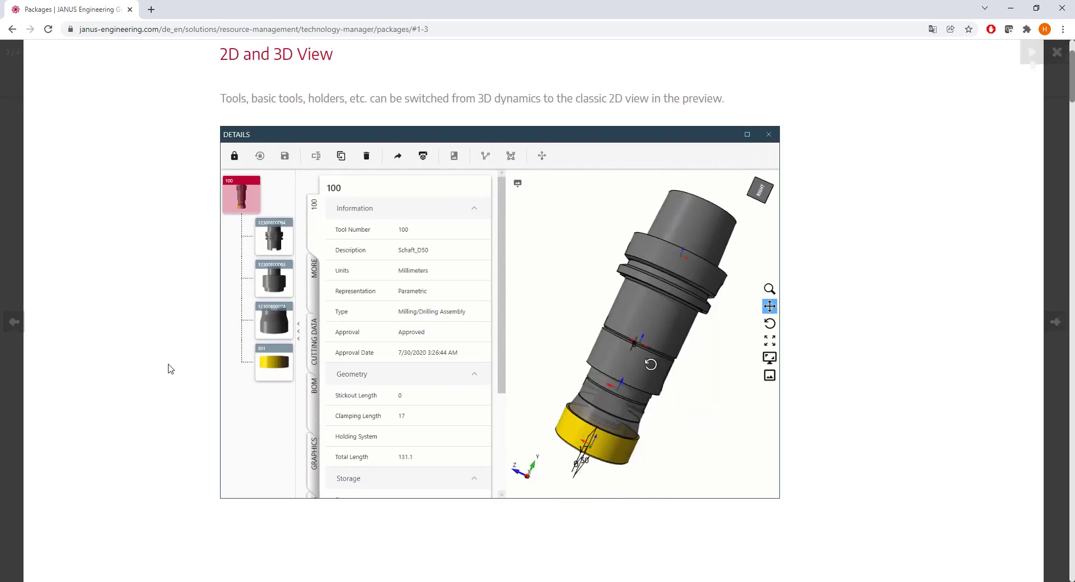
scroll(264, 415, "up", 2)
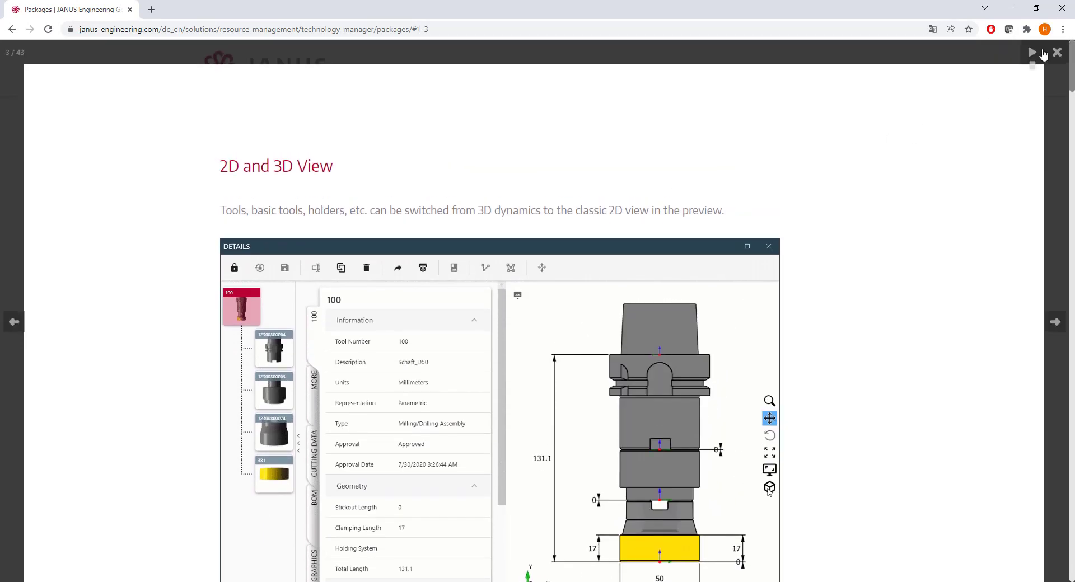
left_click(1058, 55)
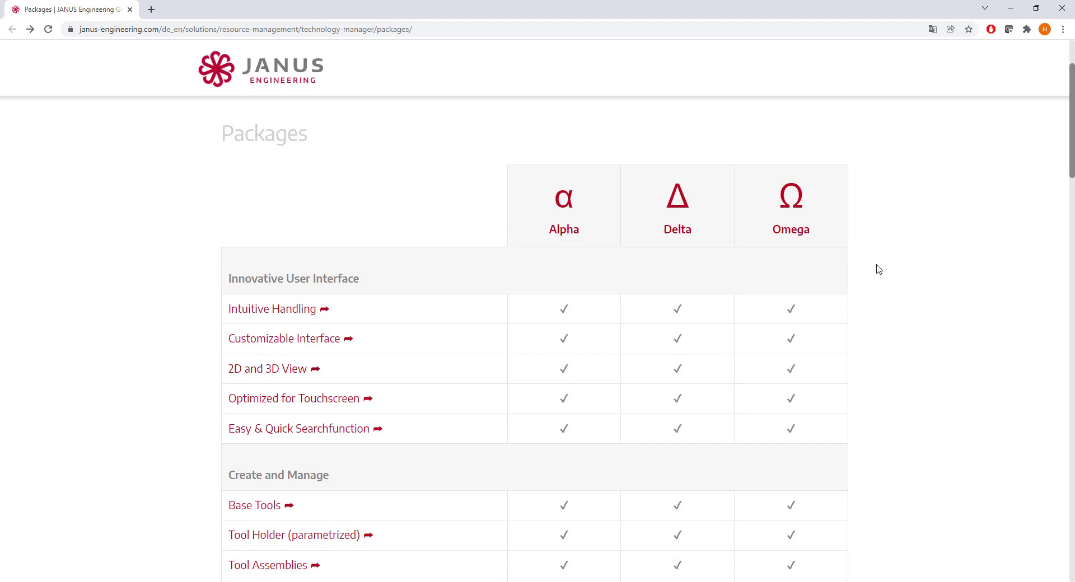
key("alt+Tab")
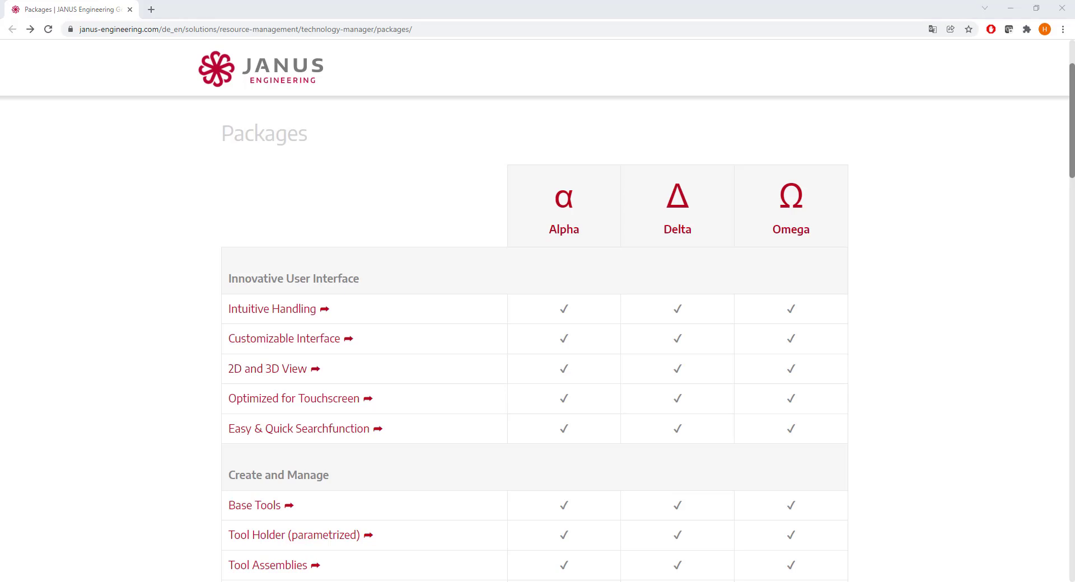